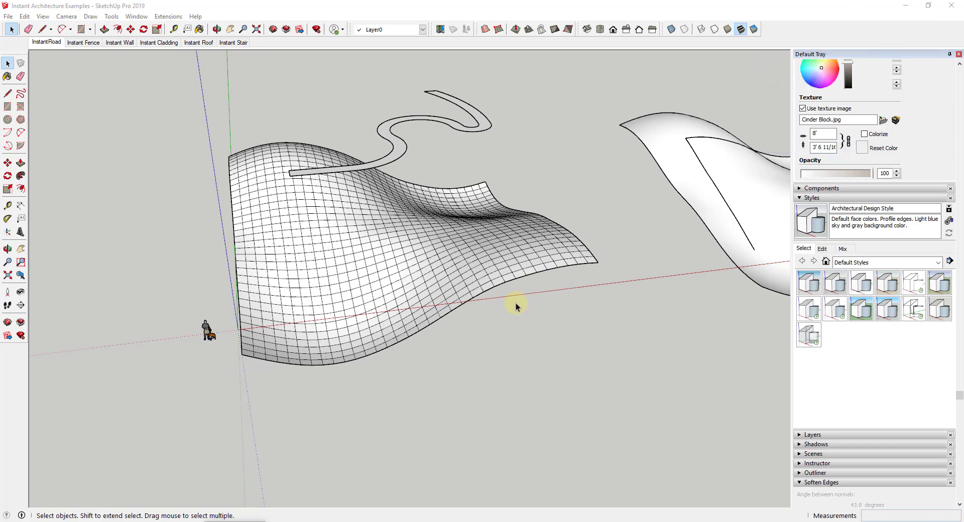
middle_click_drag(495, 280, 536, 160)
right_click(791, 37)
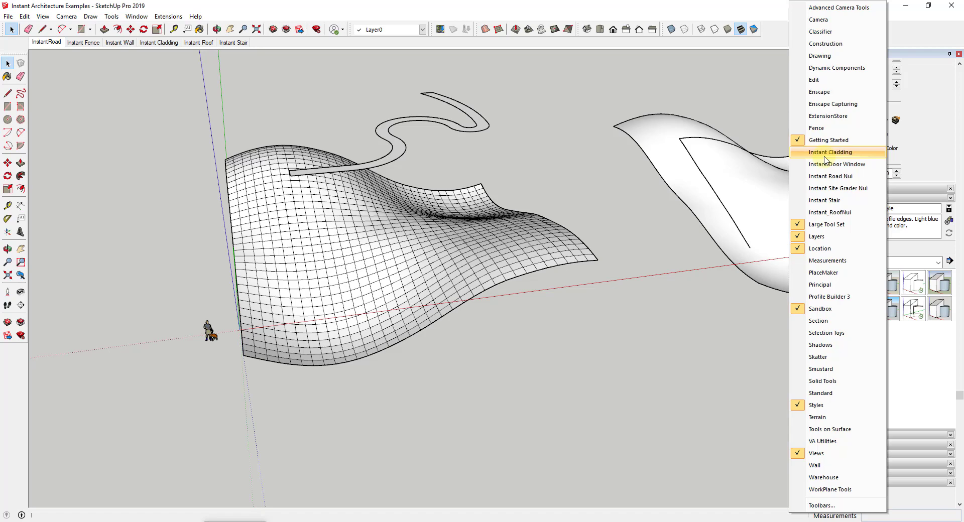
left_click(585, 138)
middle_click_drag(577, 144, 336, 257)
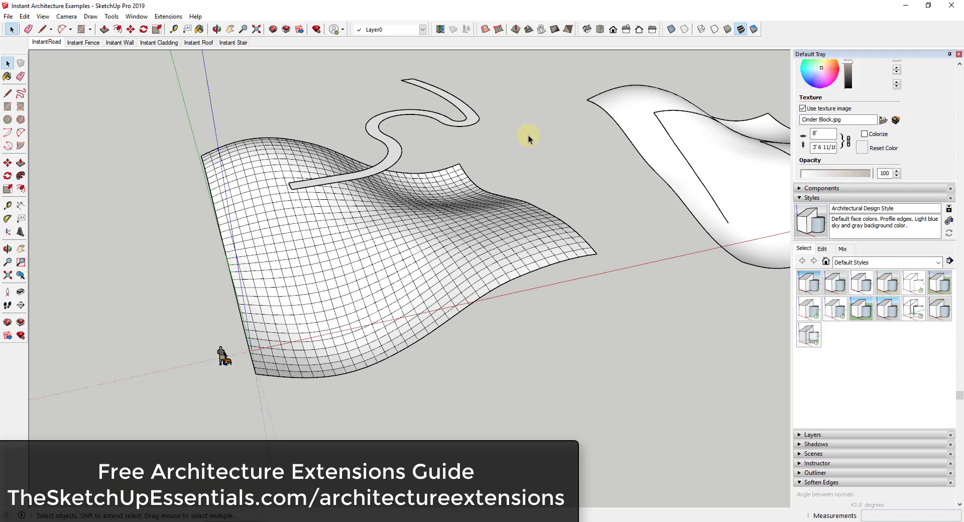
scroll(466, 182, "down", 1)
middle_click_drag(466, 183, 521, 154)
right_click(774, 41)
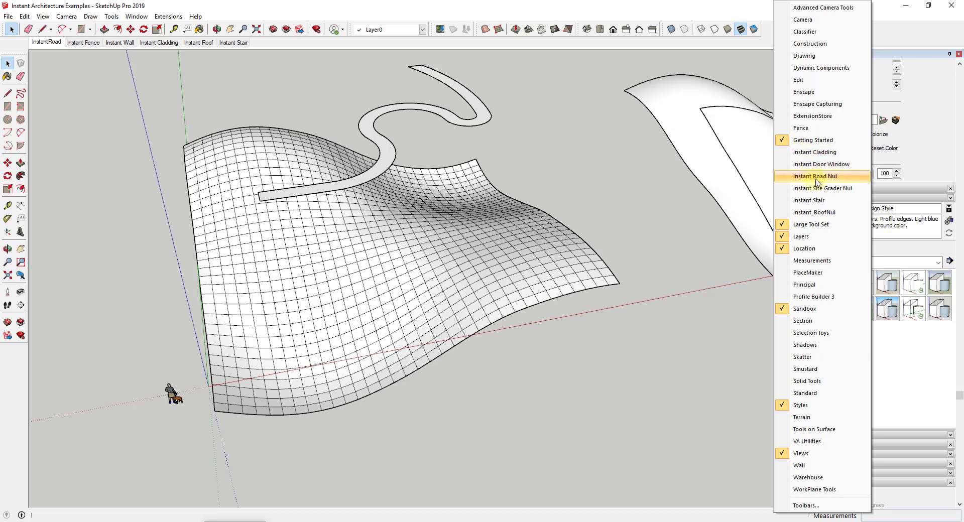
middle_click_drag(618, 206, 485, 166)
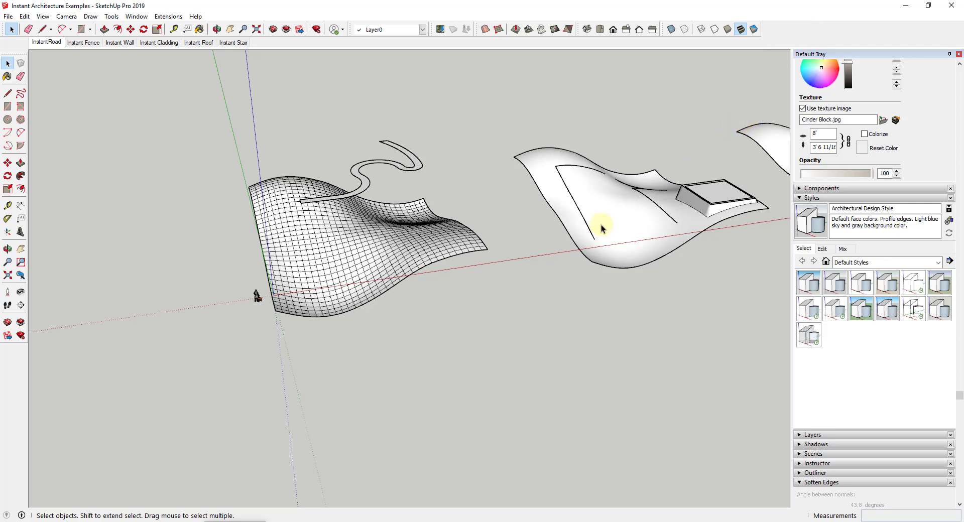
Step: Turn on the Instant Road Nui toolbar
middle_click_drag(502, 226, 496, 236)
right_click(792, 32)
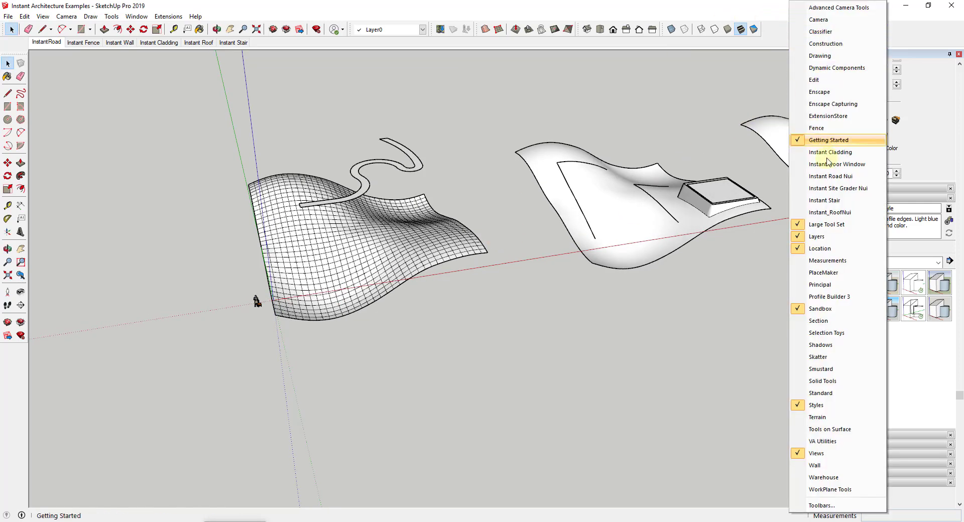
left_click(833, 177)
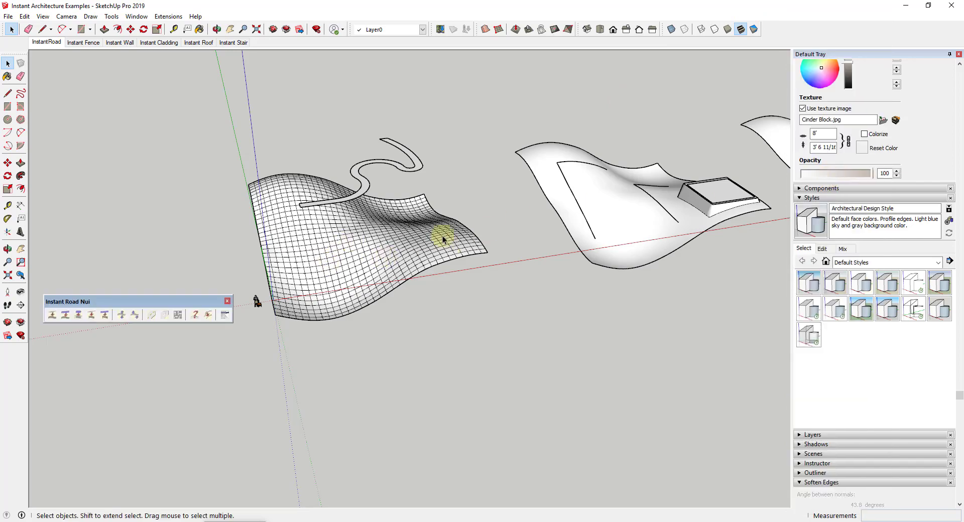
Step: Open the gridded terrain's group for editing and select both the terrain mesh and the winding road shape above it
middle_click_drag(441, 236, 355, 182)
left_click(378, 231)
double_click(394, 218)
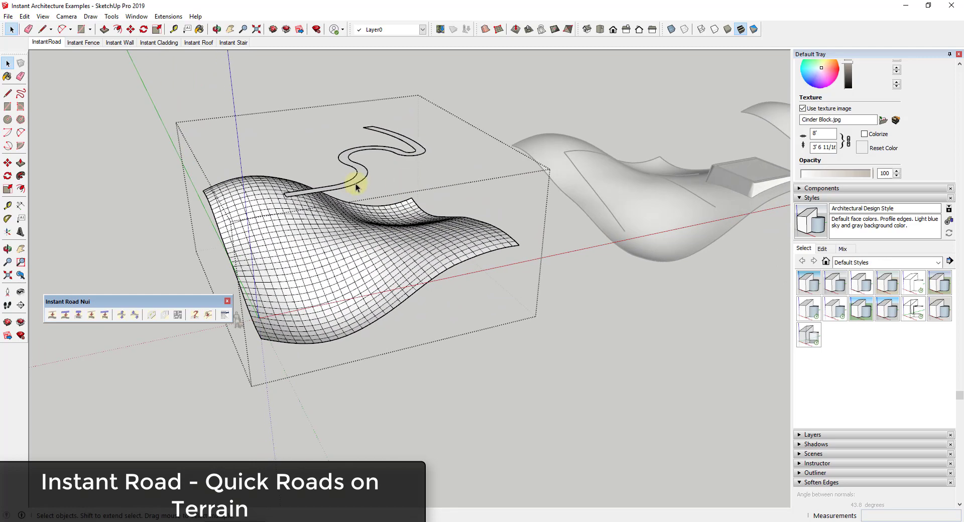
left_click(358, 183)
left_click_drag(130, 301, 134, 76)
middle_click_drag(393, 247, 405, 249)
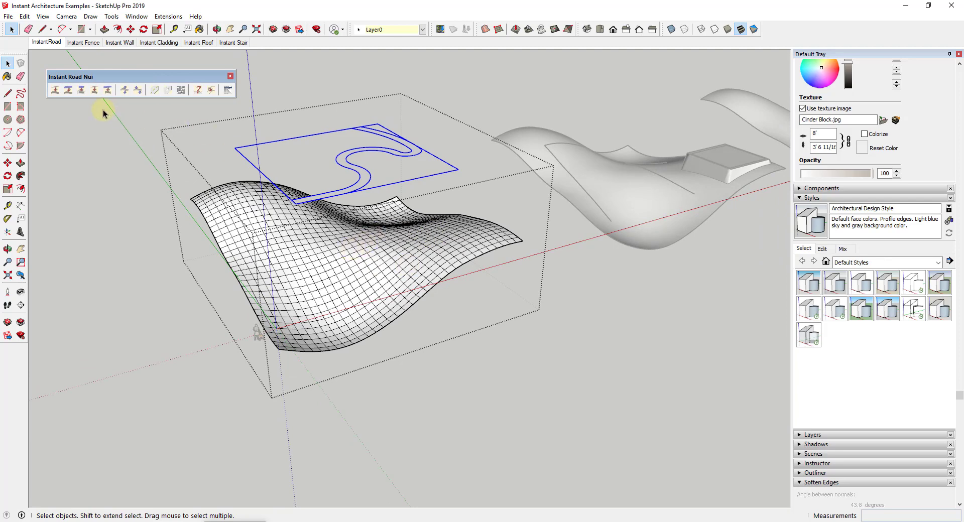
scroll(364, 179, "up", 3)
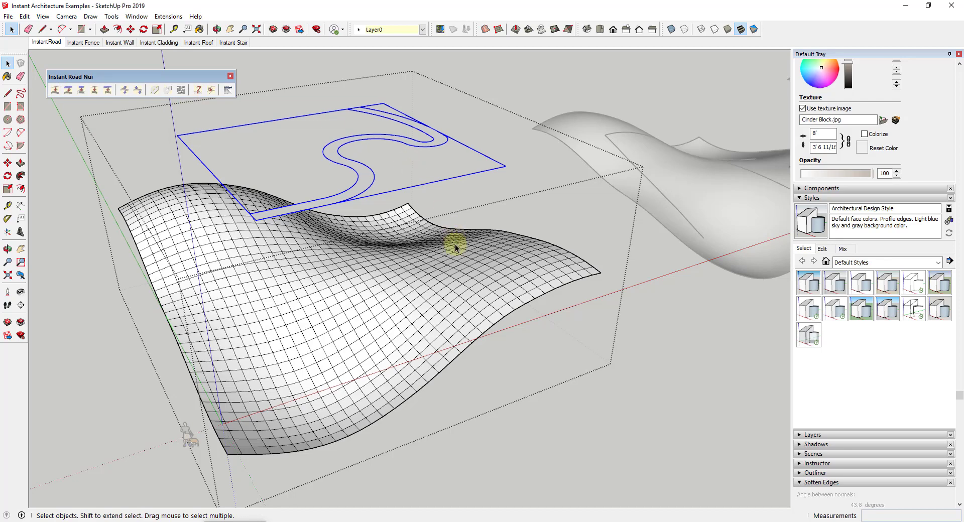
left_click(458, 265)
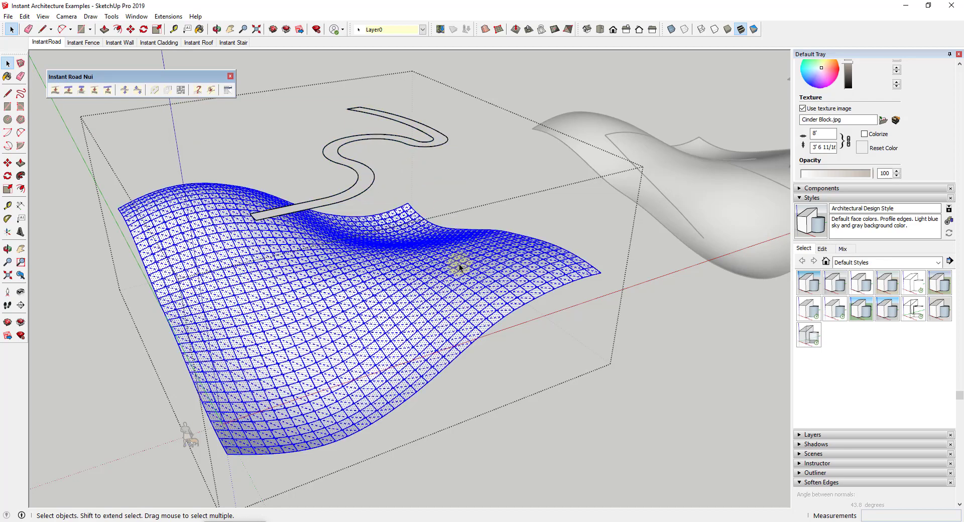
left_click(368, 183, "shift")
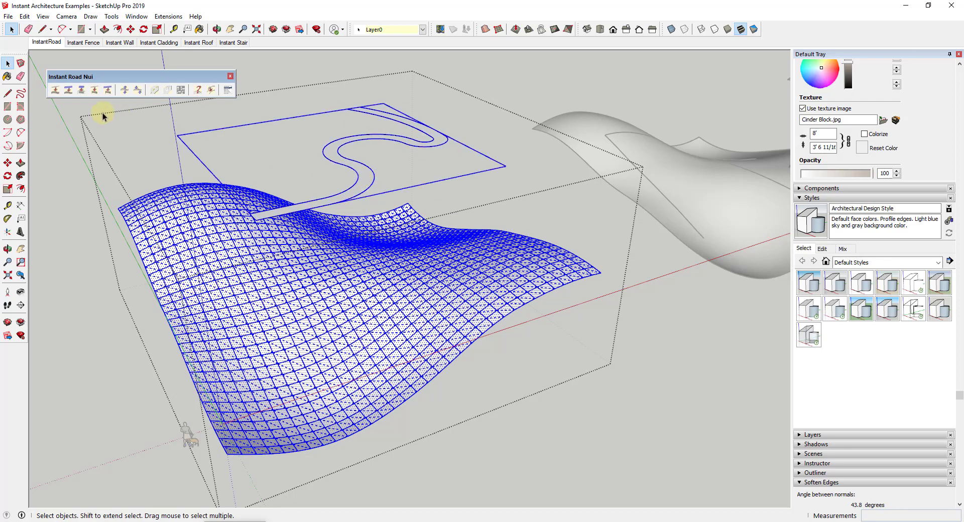
Step: Start an Instant Road from faces and choose the Road w curb style from the Roads library previews
left_click(69, 91)
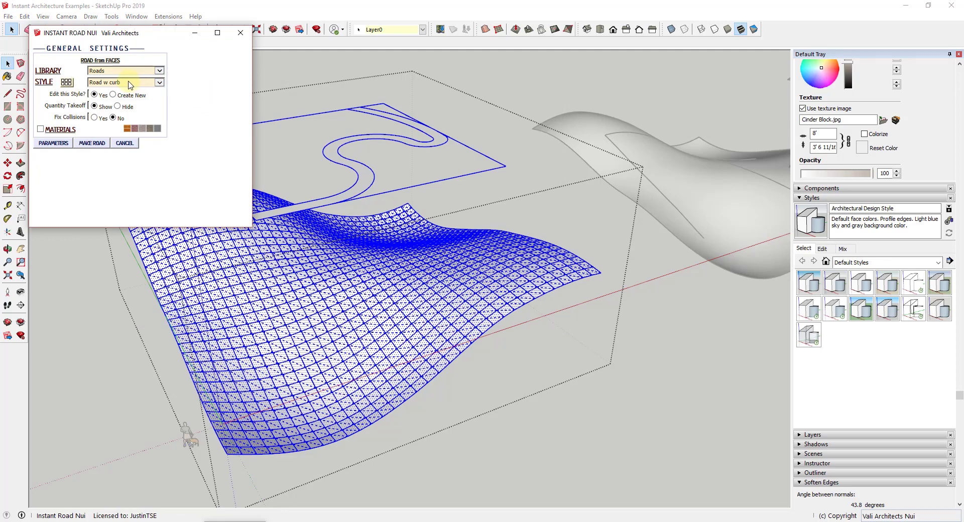
left_click(66, 82)
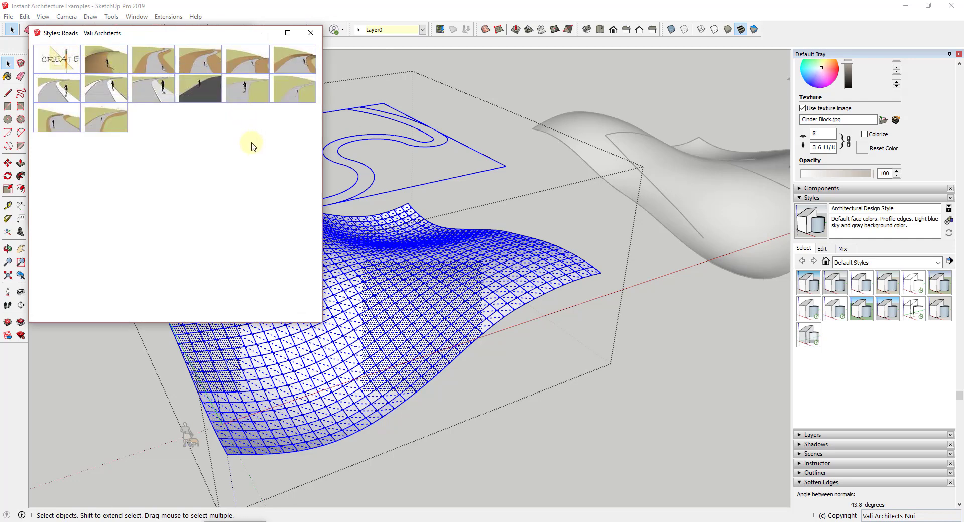
mouse_move(107, 67)
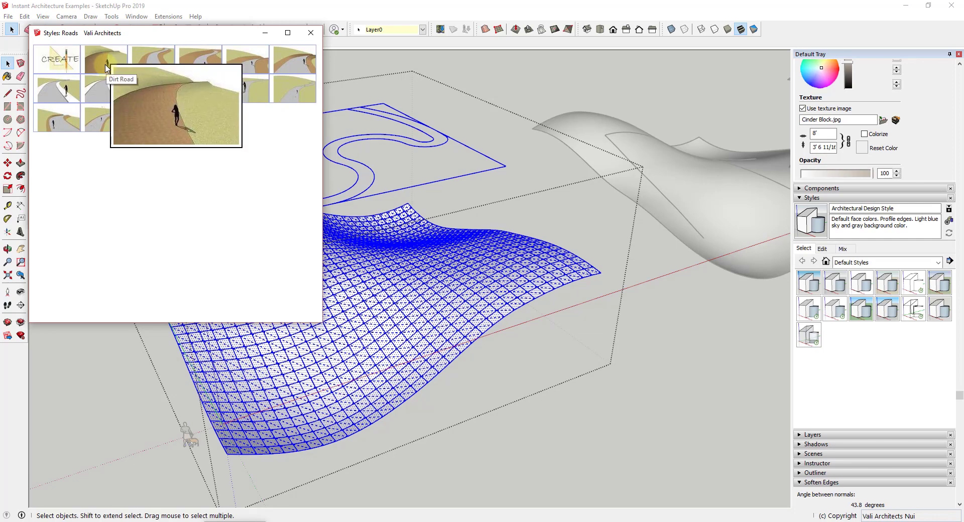
mouse_move(188, 107)
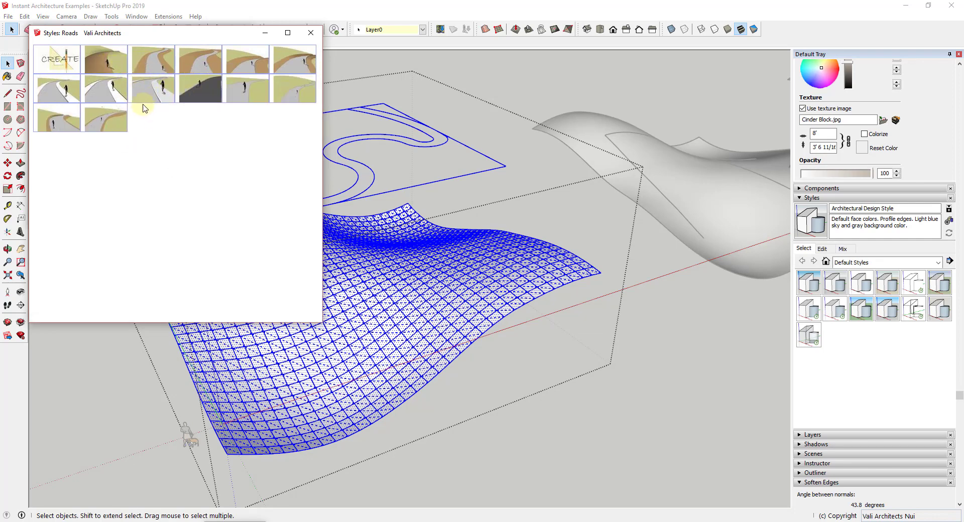
mouse_move(114, 96)
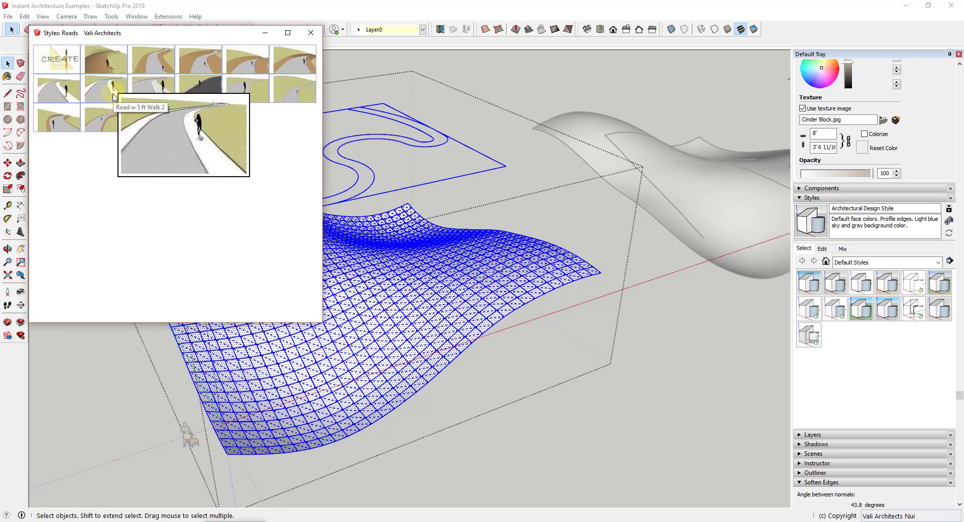
mouse_move(212, 98)
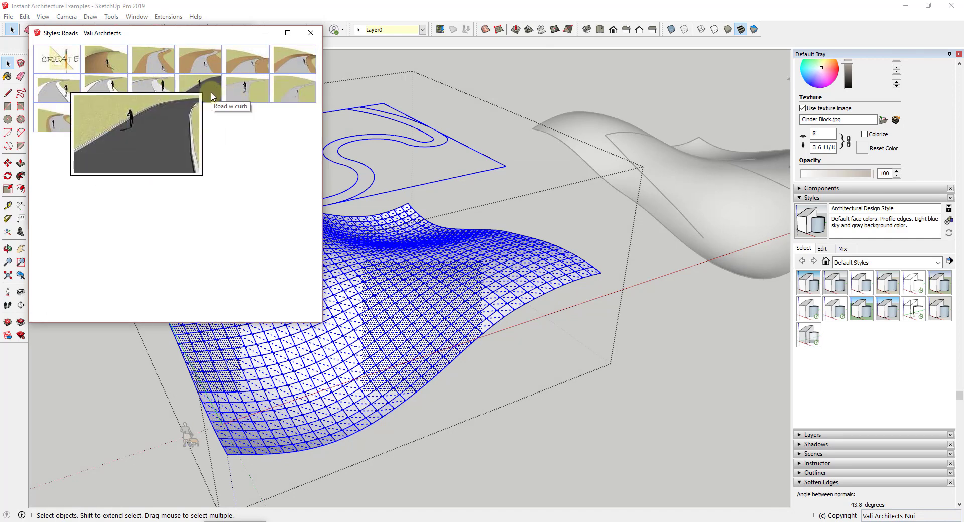
left_click(212, 97)
left_click(310, 33)
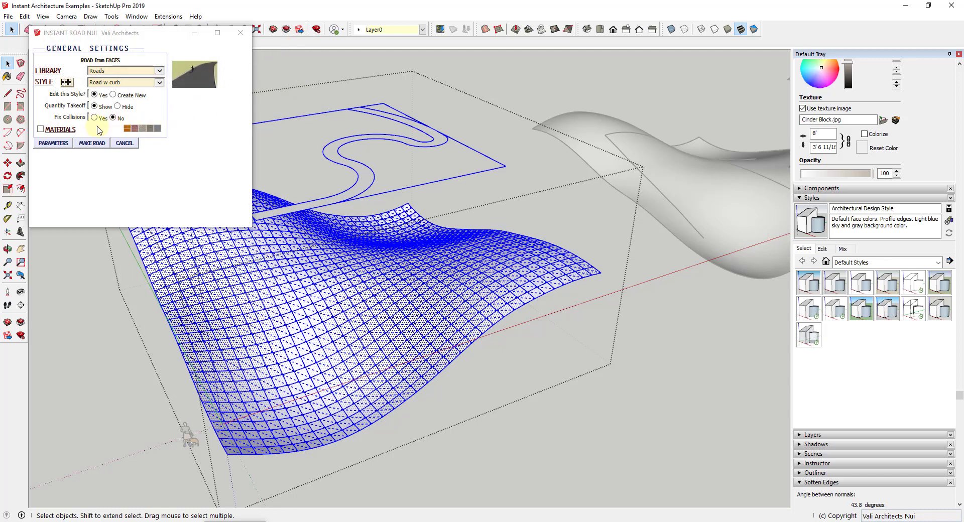
Step: Set the road's shoulder width to 5' and generate the road on the terrain
left_click(54, 142)
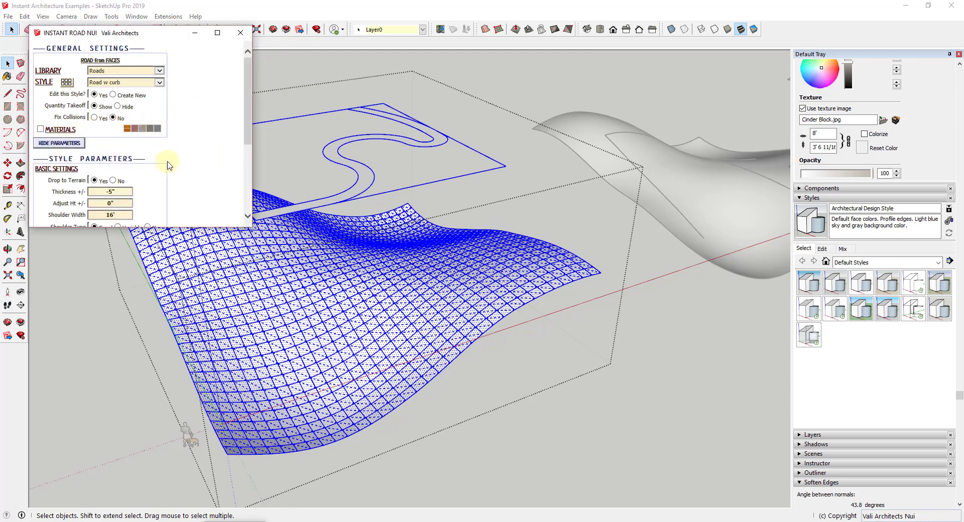
scroll(139, 163, "down", 3)
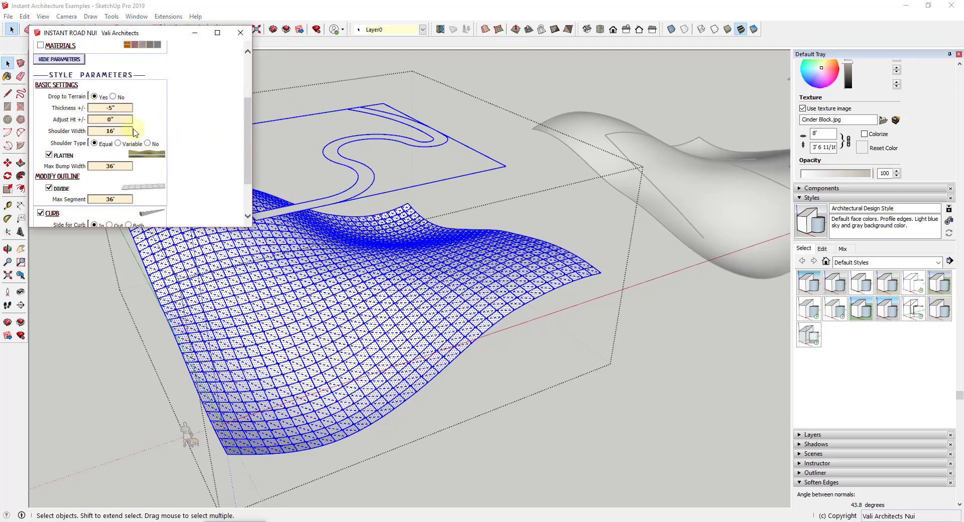
double_click(121, 127)
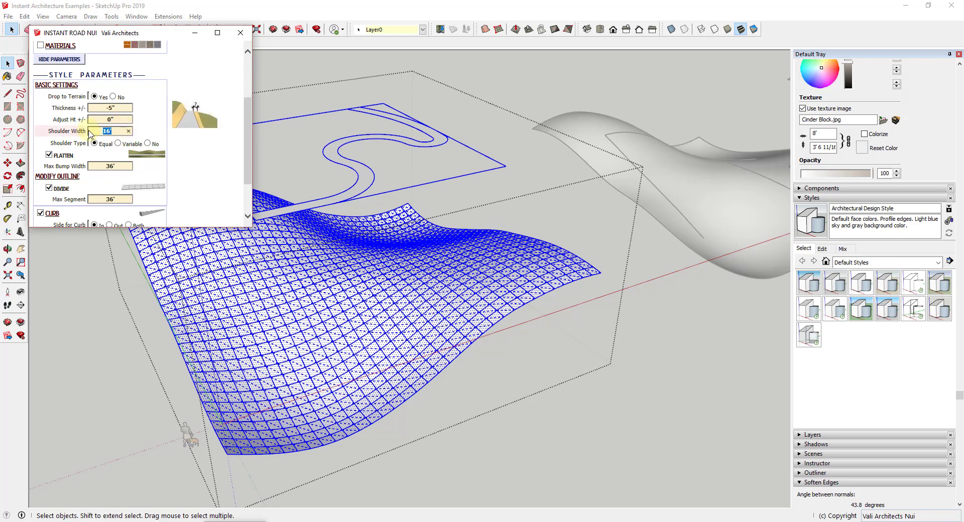
type("5'")
scroll(189, 152, "down", 2)
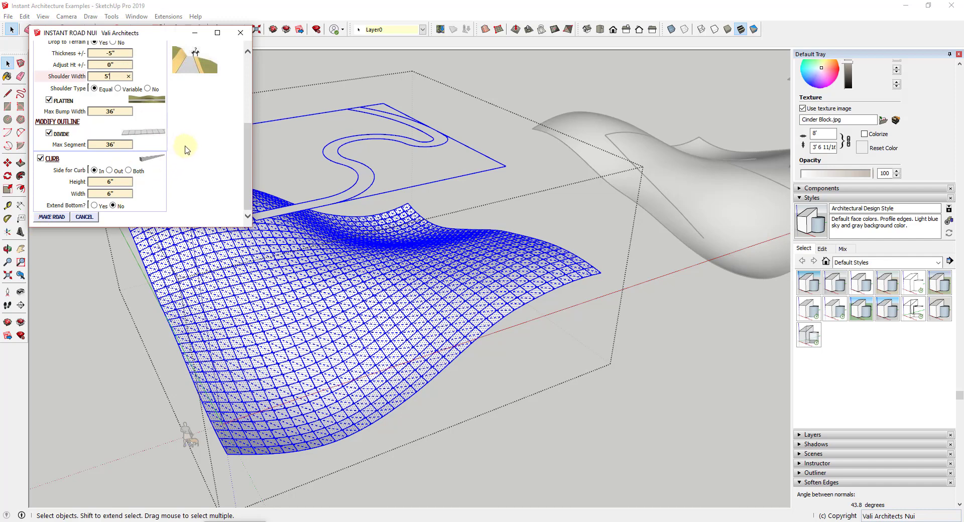
left_click(53, 220)
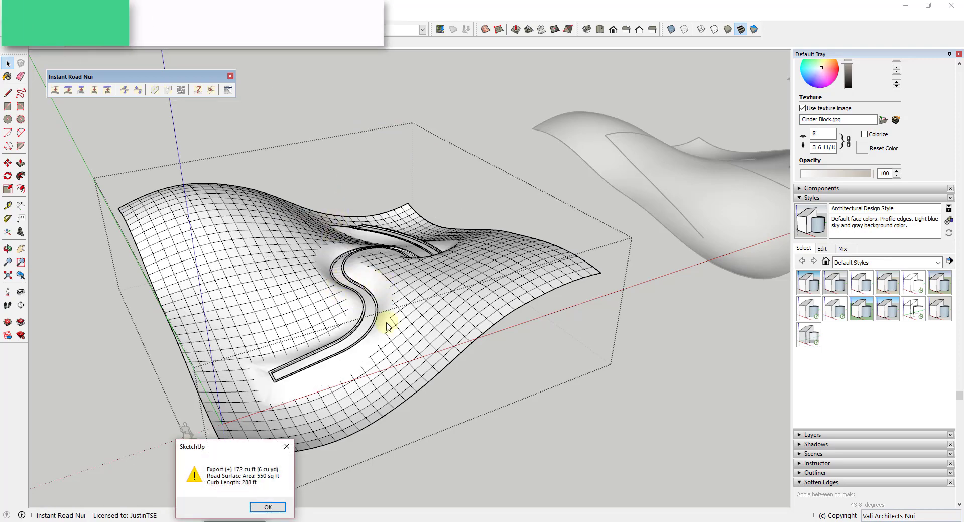
left_click(268, 507)
Step: Examine the road's curbs and how its shoulders blend into the terrain, and leave the terrain group
scroll(439, 280, "up", 3)
middle_click_drag(439, 280, 492, 218)
scroll(224, 336, "up", 5)
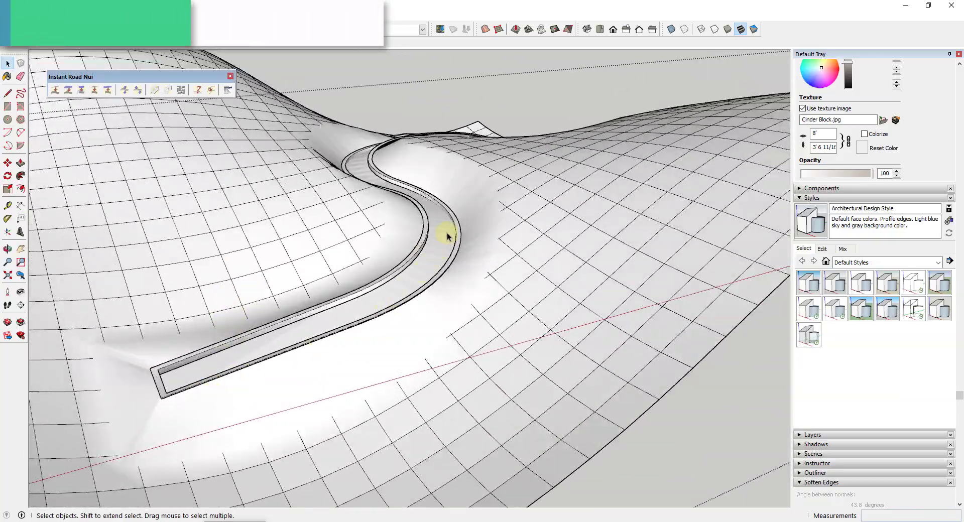
scroll(458, 157, "down", 3)
middle_click_drag(458, 157, 404, 206)
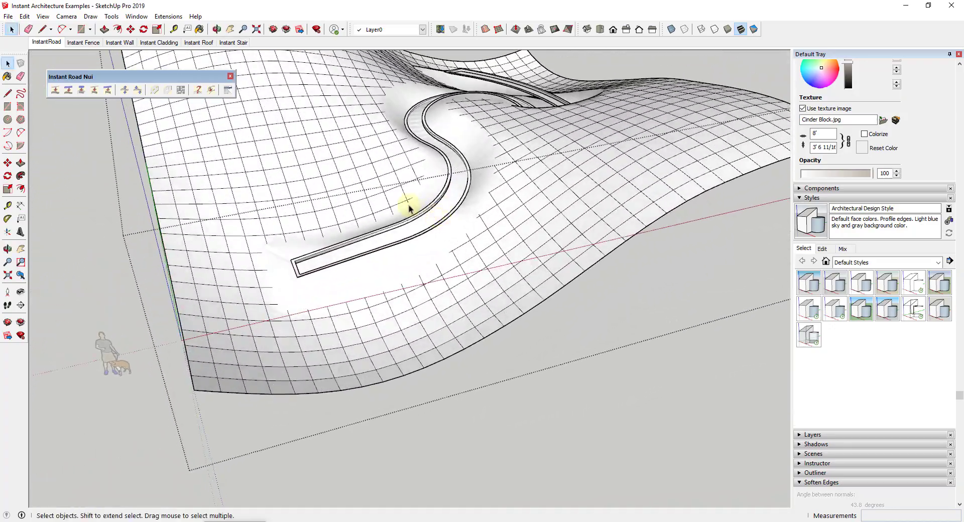
scroll(442, 146, "down", 6)
scroll(346, 161, "down", 1)
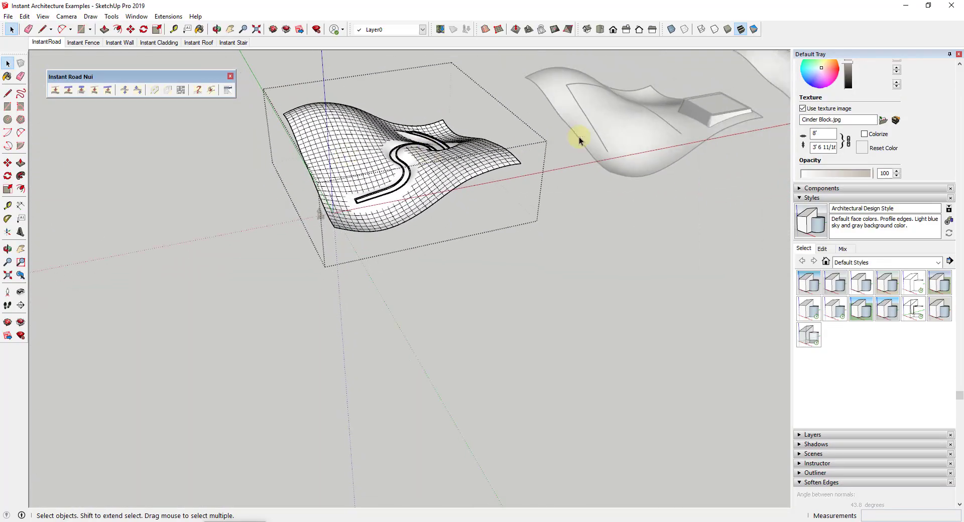
left_click(632, 121)
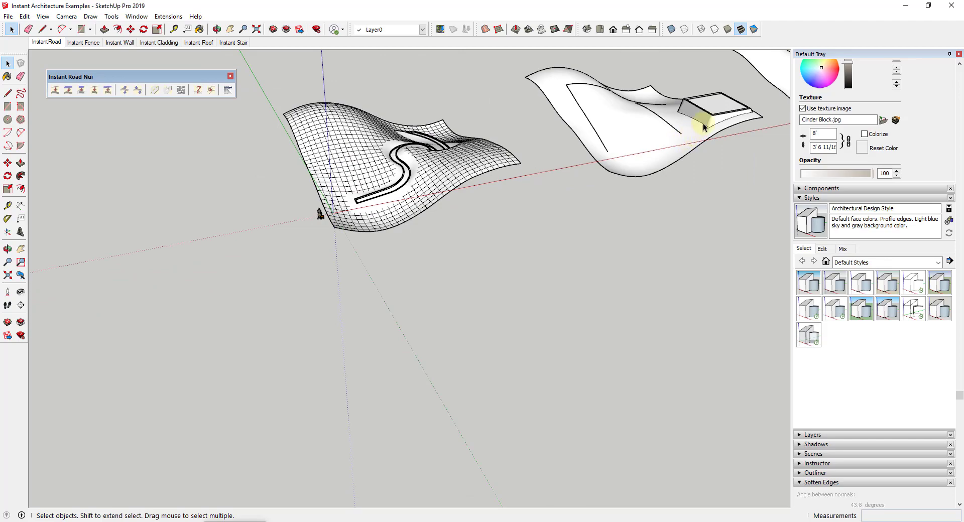
Step: Start Instant Fence on the selected path lines of the second terrain and set the library to Fence - Wood
middle_click_drag(703, 125, 438, 249)
scroll(430, 248, "up", 3)
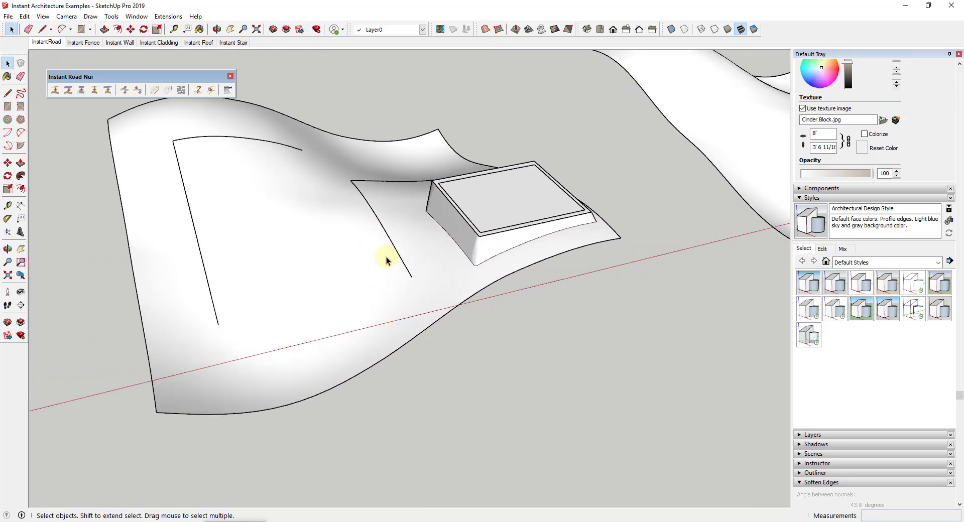
middle_click_drag(401, 234, 456, 215)
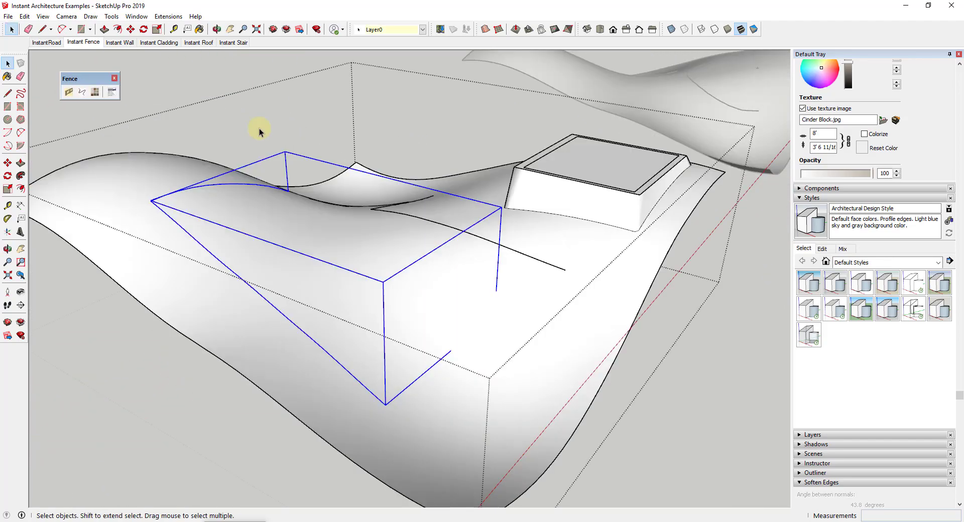
middle_click_drag(468, 193, 421, 200)
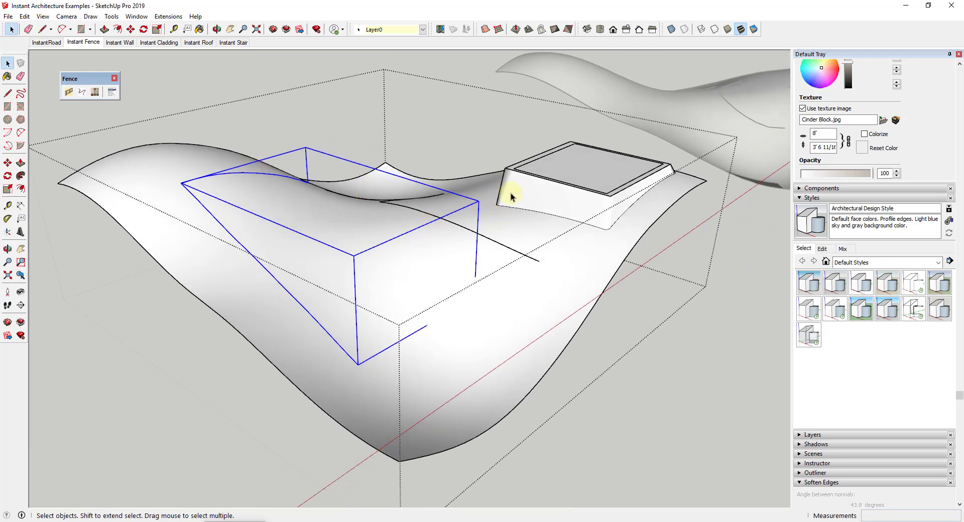
middle_click_drag(499, 215, 265, 250)
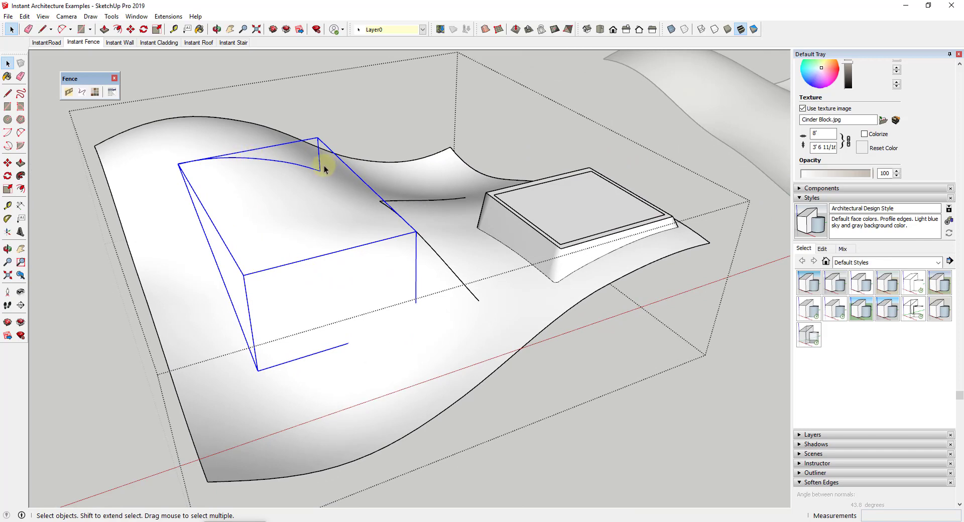
left_click(69, 91)
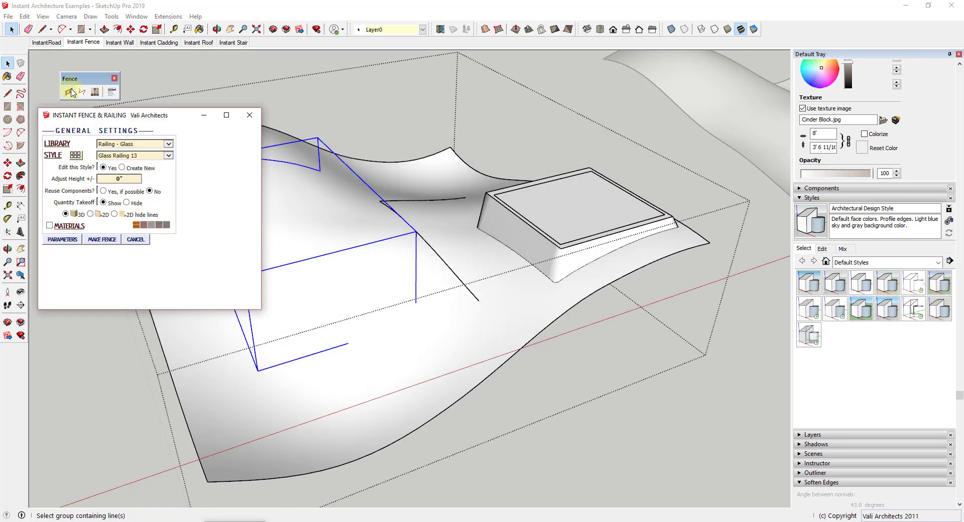
left_click(124, 145)
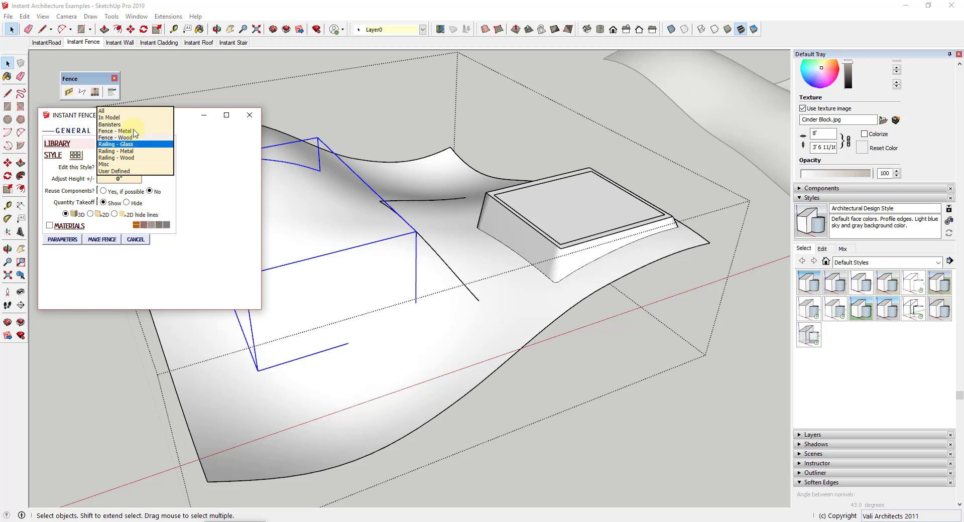
left_click(134, 131)
left_click(121, 145)
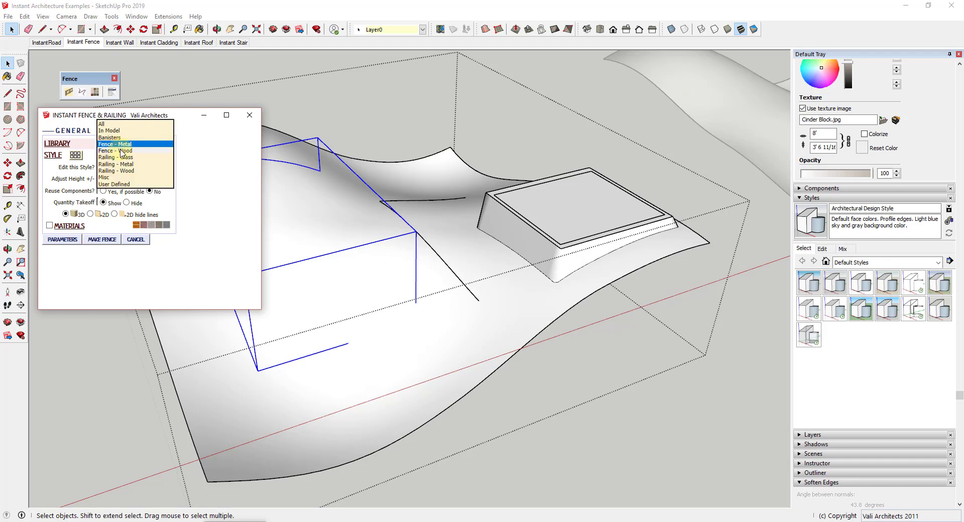
left_click(121, 151)
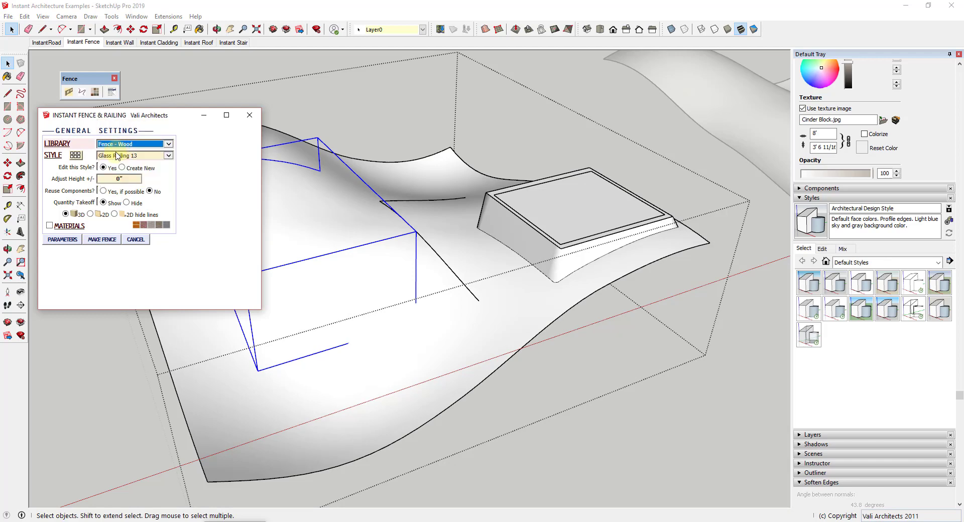
Step: Browse the wood fence style previews and choose the Horse Fence 2 style
left_click(77, 156)
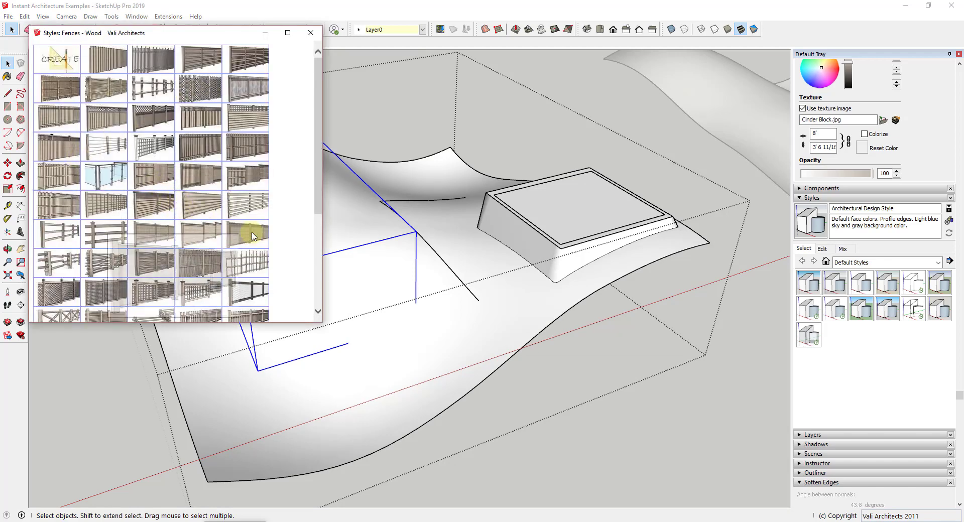
scroll(266, 216, "down", 3)
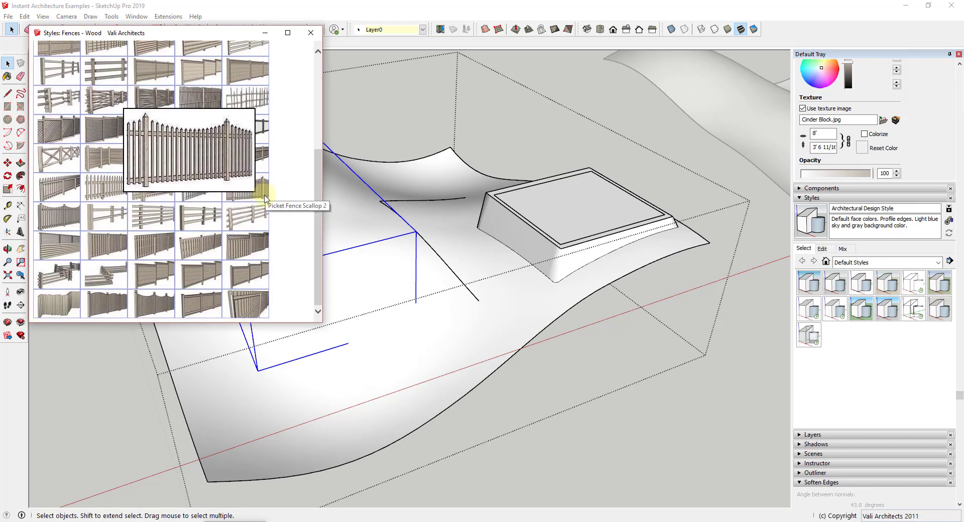
scroll(265, 198, "up", 2)
scroll(264, 195, "up", 2)
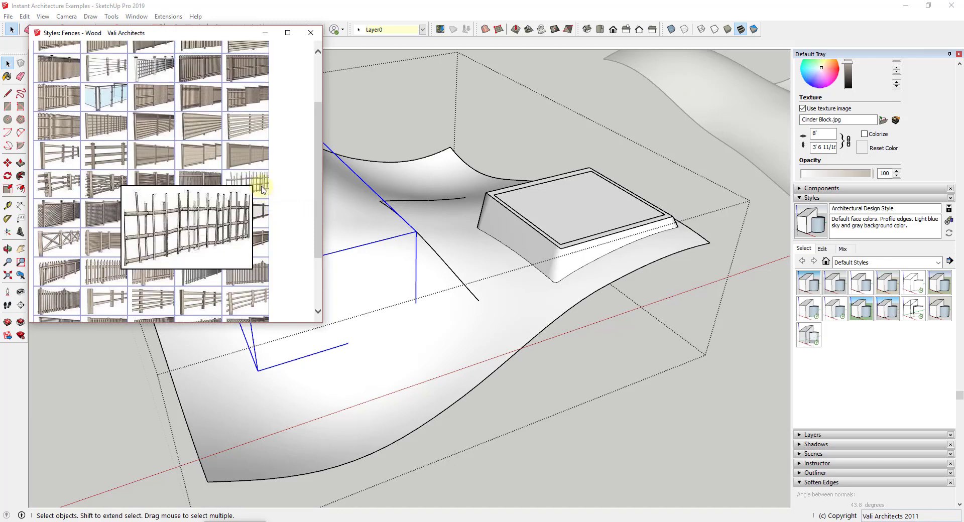
scroll(254, 163, "up", 2)
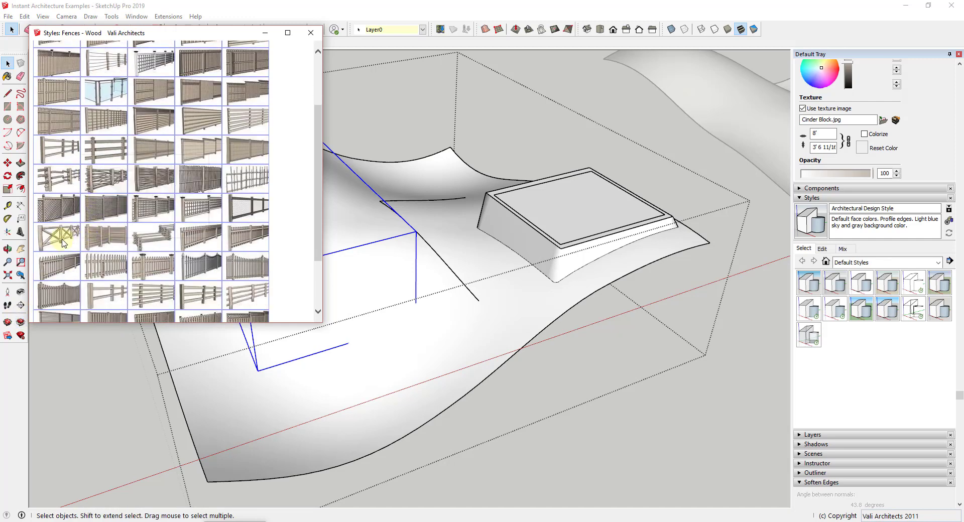
mouse_move(96, 234)
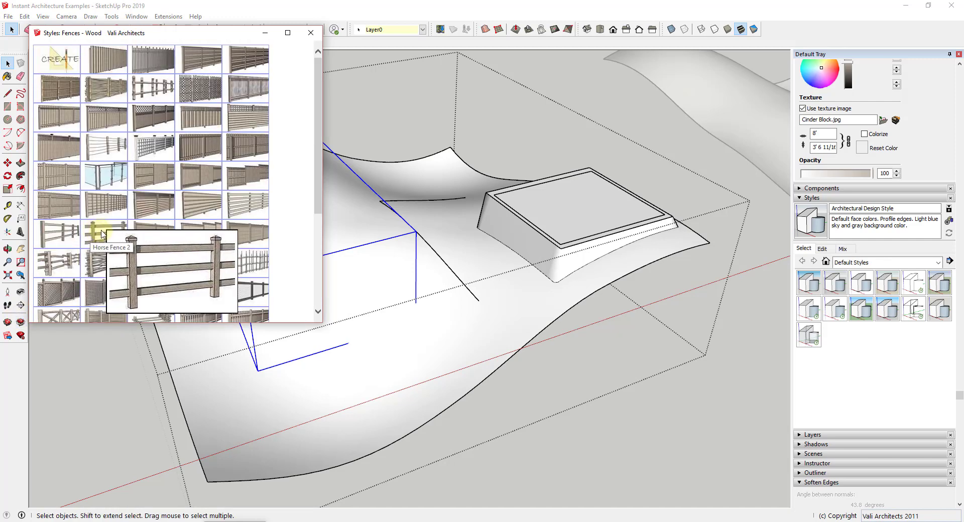
left_click(104, 234)
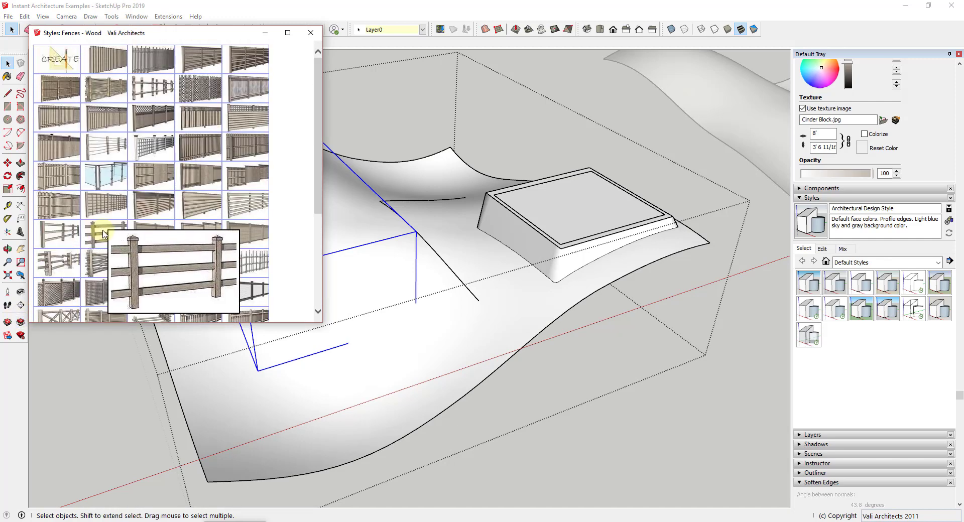
left_click(311, 33)
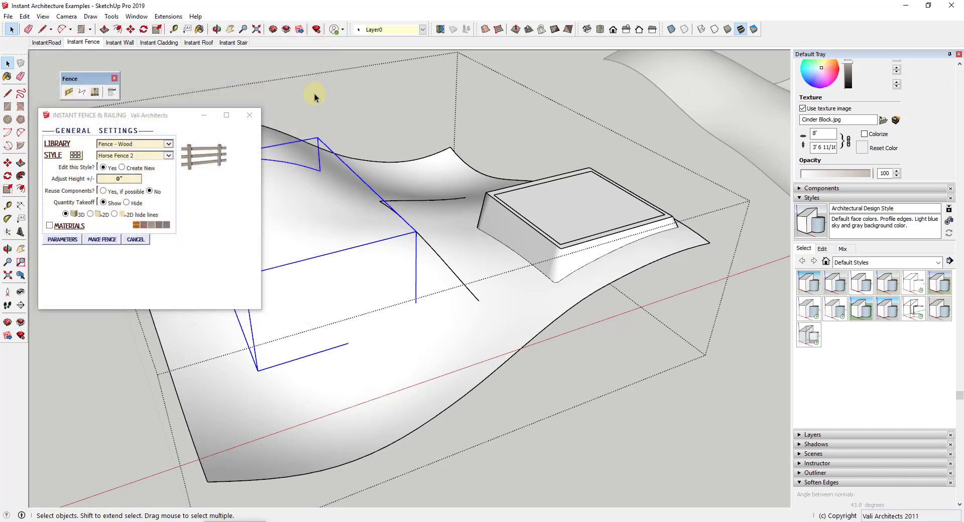
Step: Set the Horse Fence 2 slope handling to Top/Bot in its parameters and generate the fence along the selected path lines
left_click(63, 240)
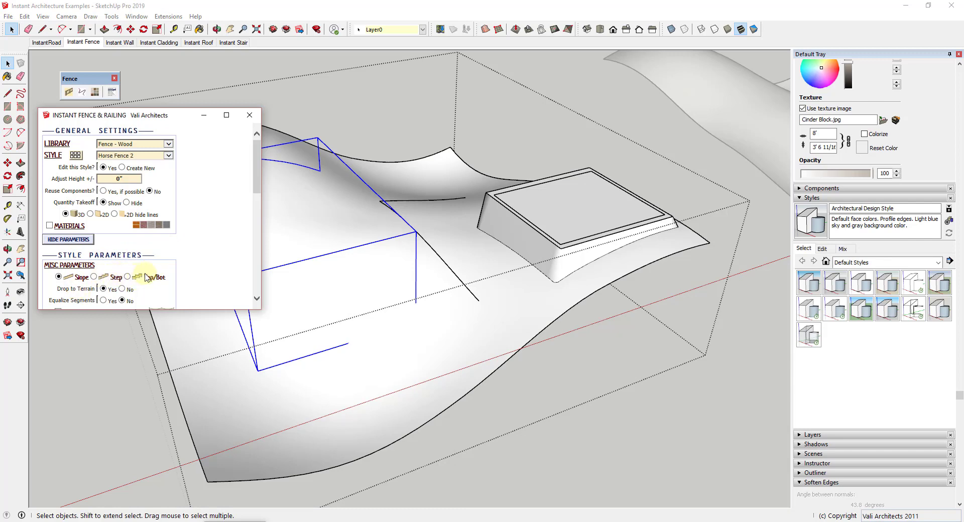
scroll(146, 276, "down", 3)
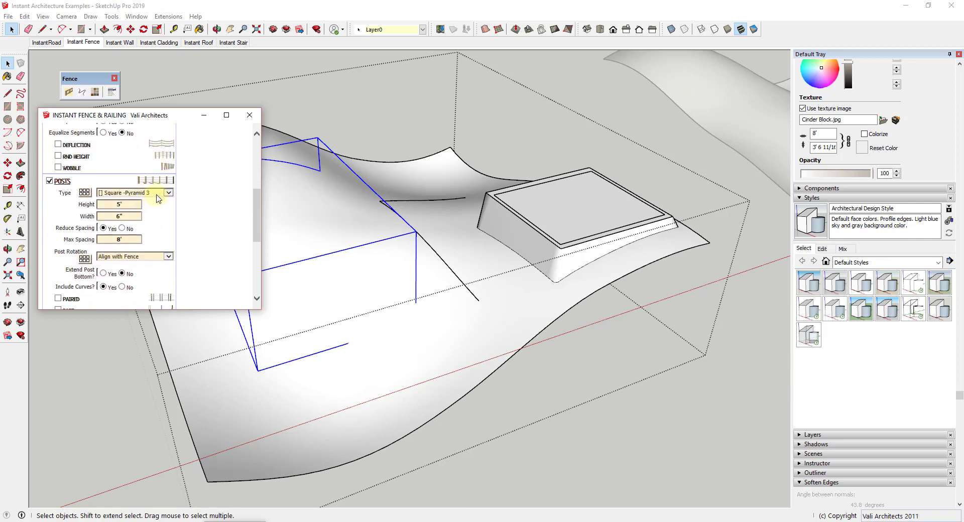
left_click(85, 193)
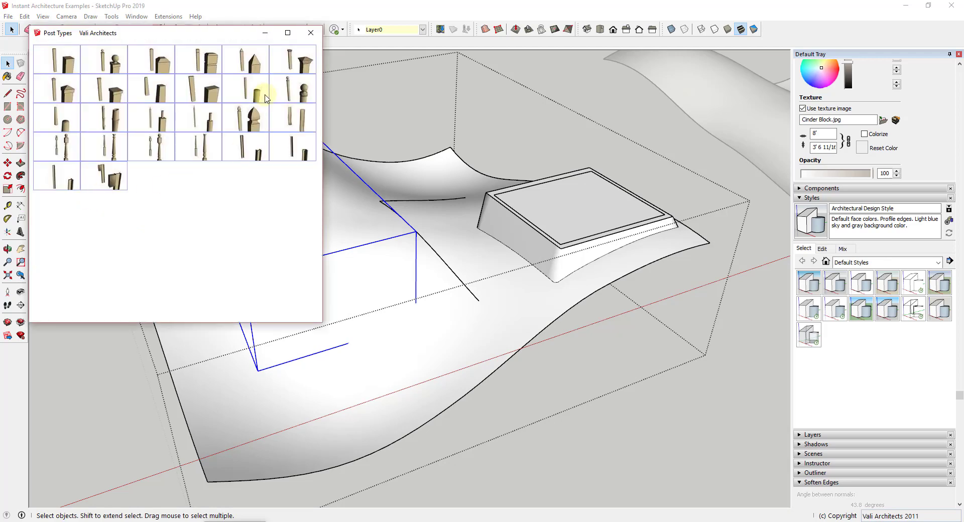
left_click(311, 32)
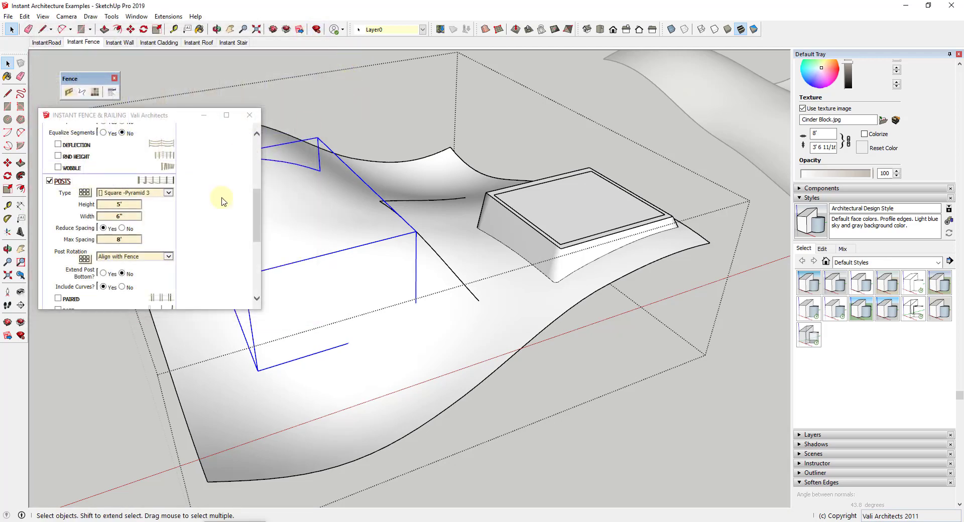
scroll(200, 228, "down", 4)
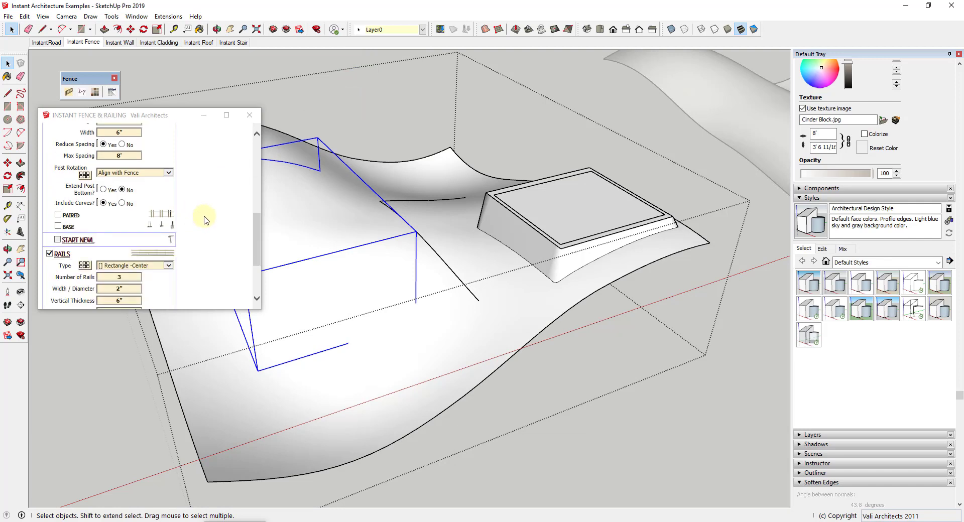
scroll(199, 221, "up", 6)
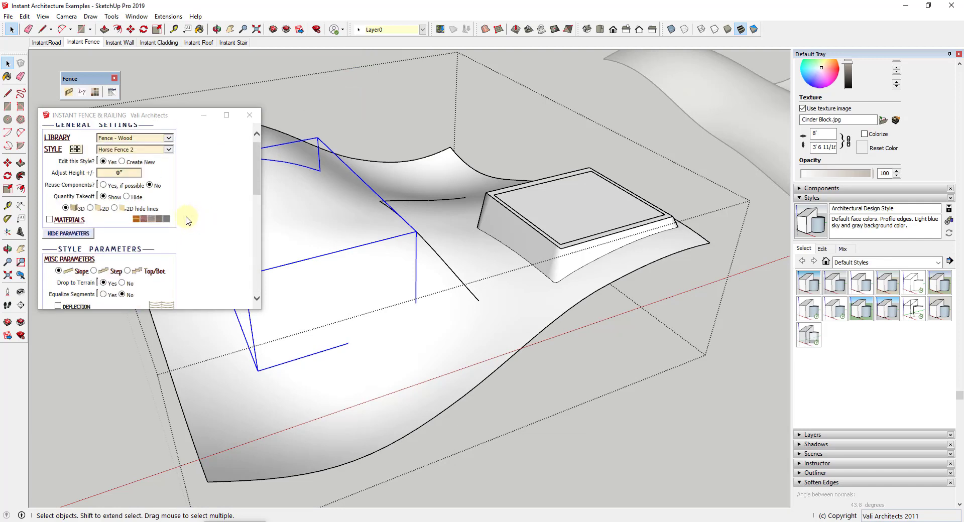
left_click(137, 274)
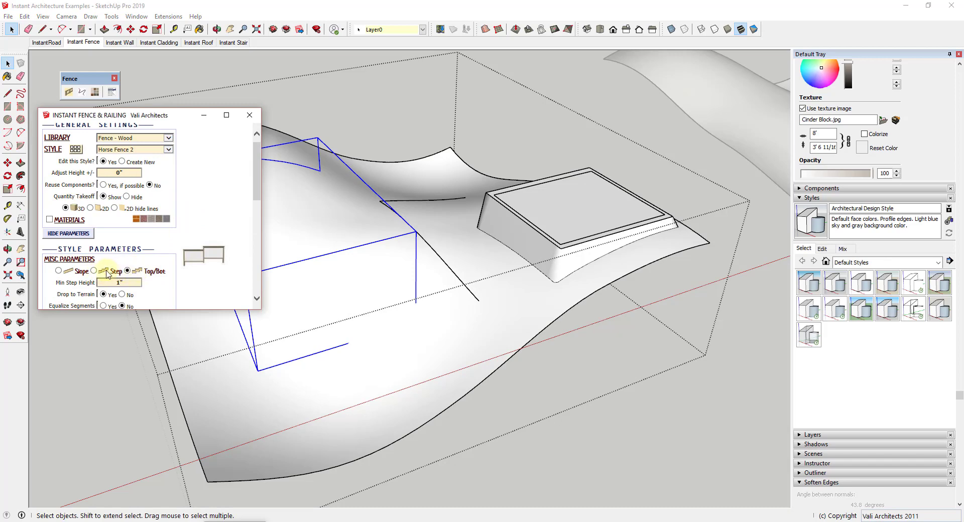
scroll(193, 221, "down", 6)
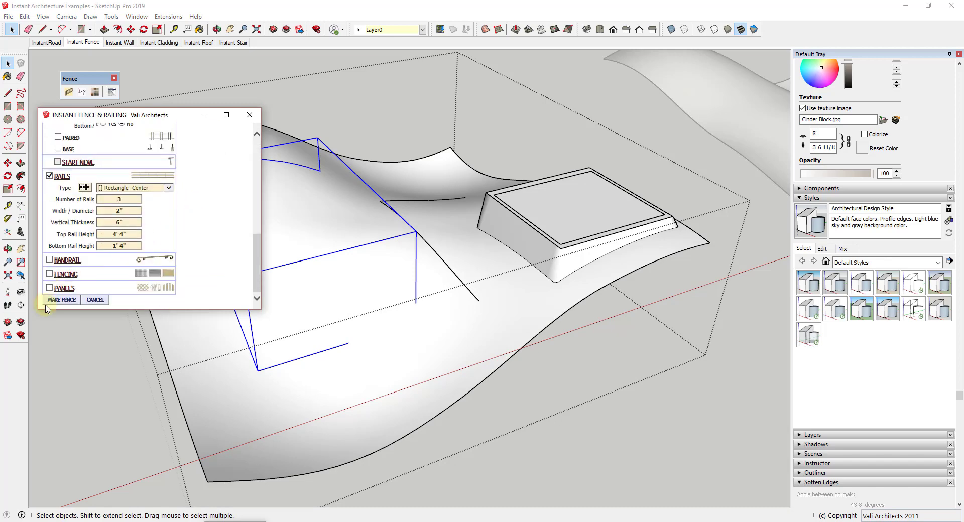
left_click(51, 301)
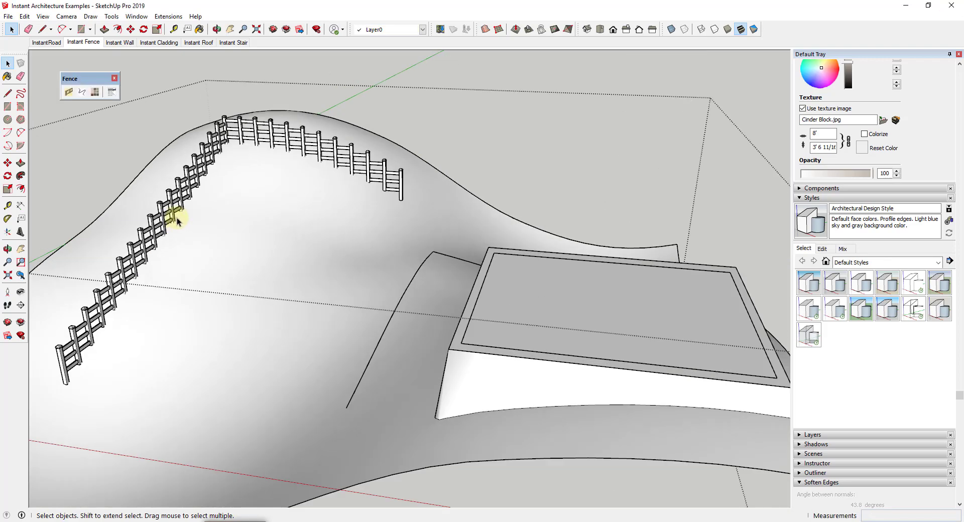
Step: Select the path lines beside the raised platform and generate a Horse Fence 2 along them with the Slope option
scroll(165, 228, "down", 2)
scroll(150, 251, "up", 5)
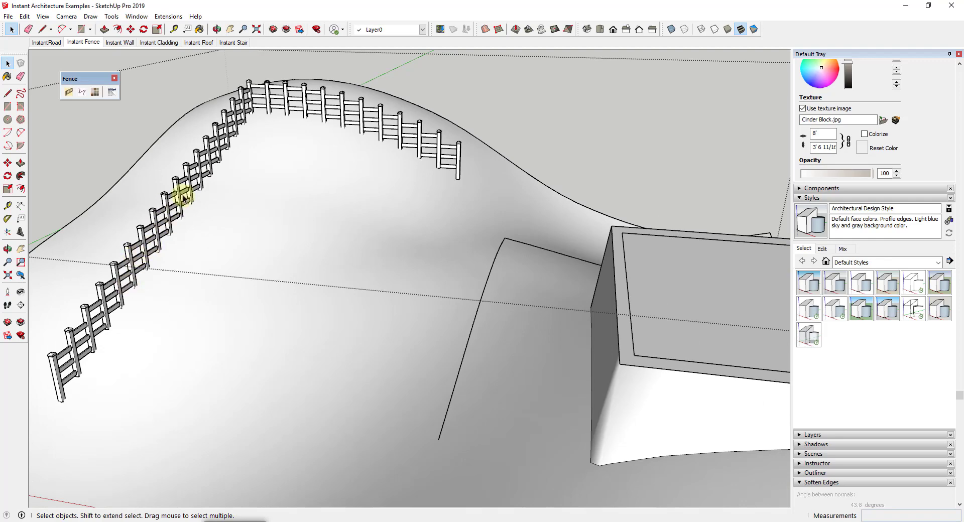
scroll(495, 215, "down", 3)
middle_click_drag(481, 229, 655, 283)
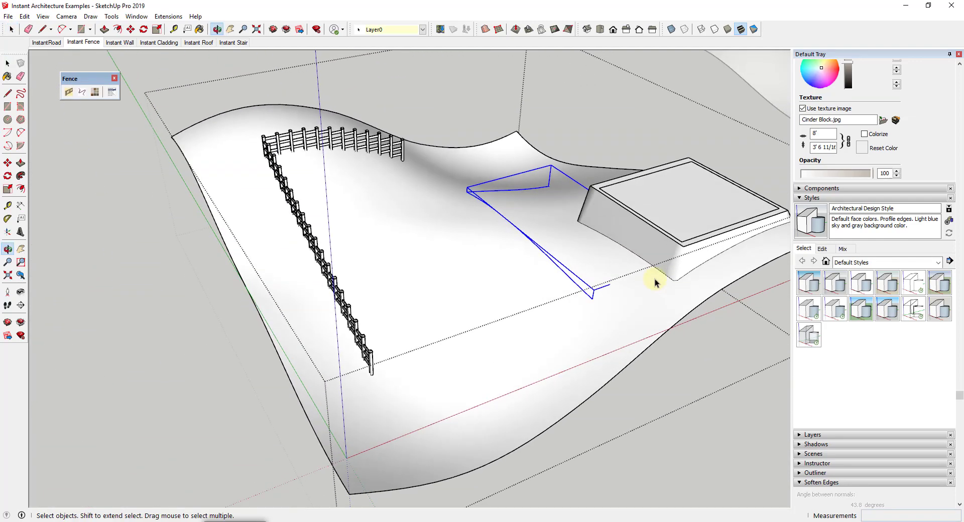
scroll(610, 226, "up", 4)
left_click(68, 92)
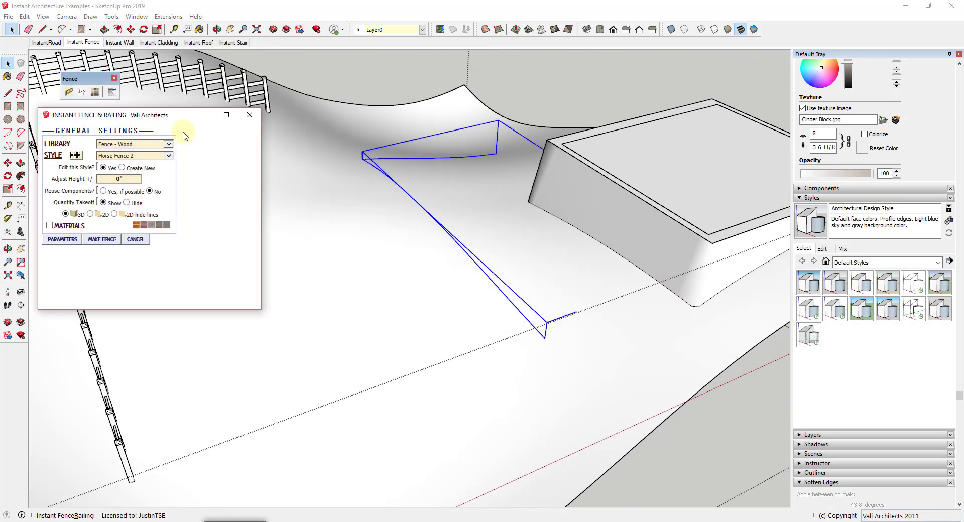
left_click(62, 240)
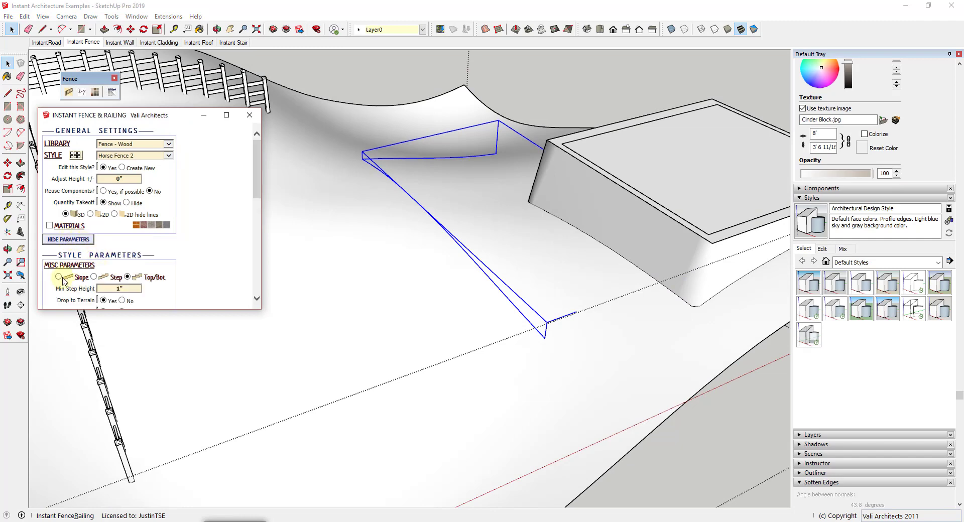
scroll(130, 206, "down", 5)
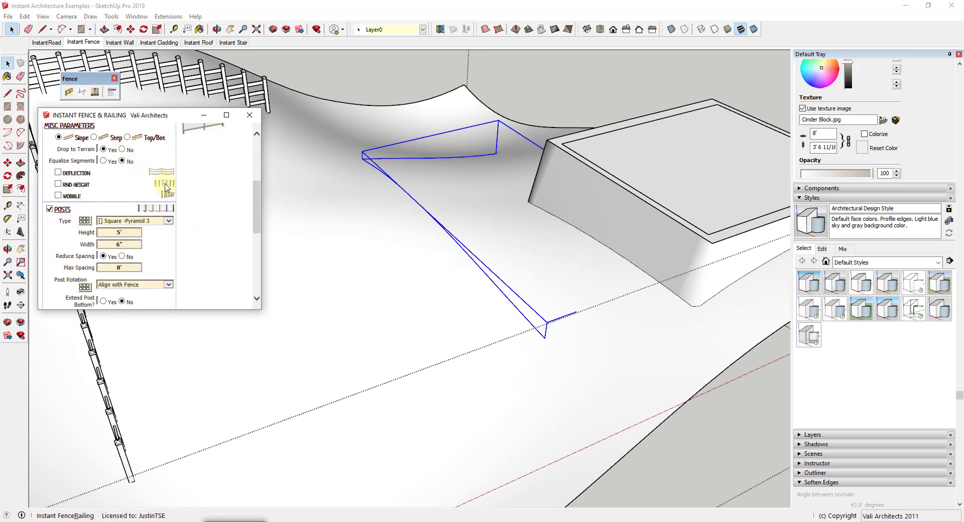
scroll(128, 204, "down", 3)
left_click(130, 299)
scroll(459, 230, "down", 5)
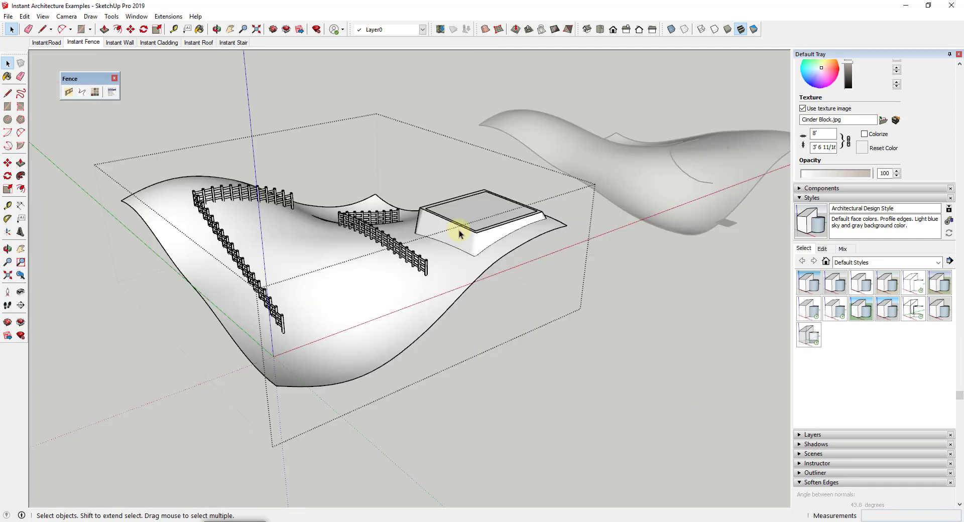
Step: Select only the edges of the inner rectangle on the raised platform's top face
scroll(426, 244, "up", 3)
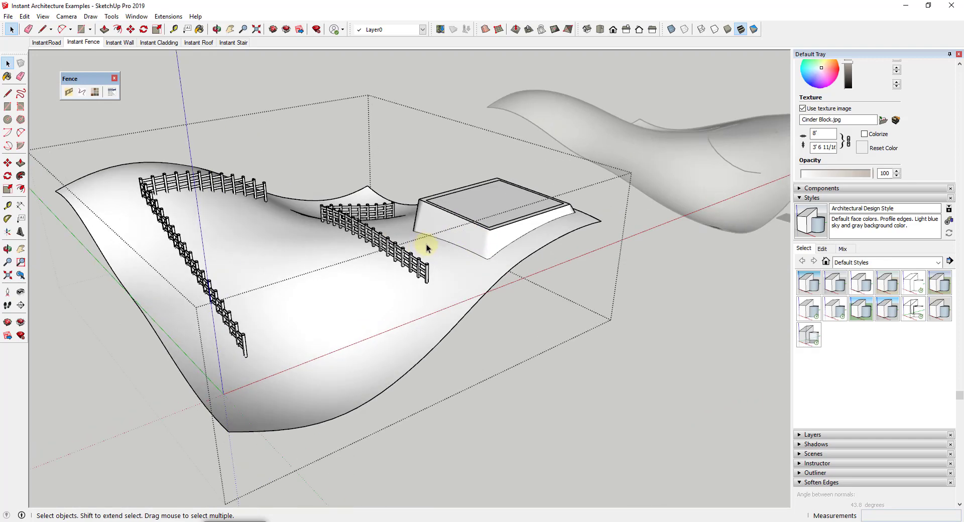
scroll(555, 204, "up", 3)
scroll(602, 201, "up", 2)
left_click(593, 199)
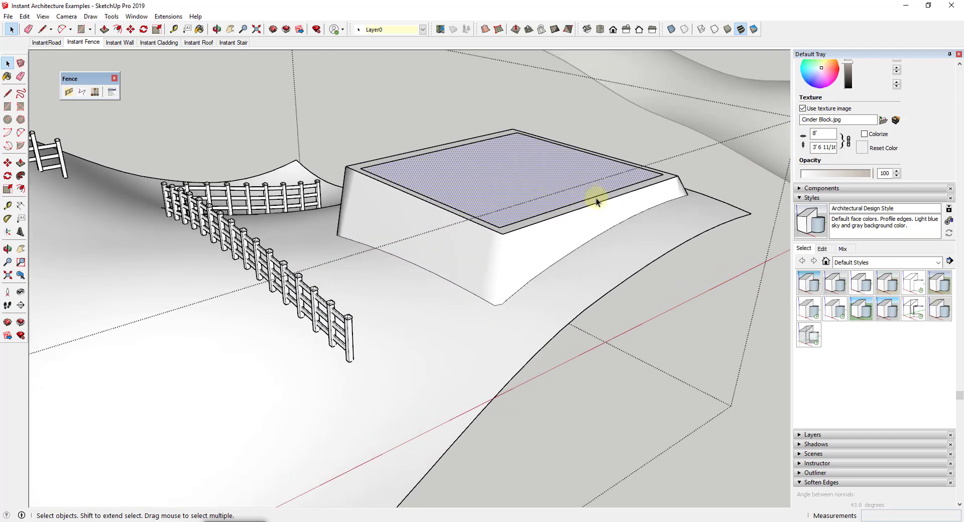
left_click(592, 197)
middle_click_drag(588, 196, 495, 219)
left_click(425, 226)
right_click(429, 231)
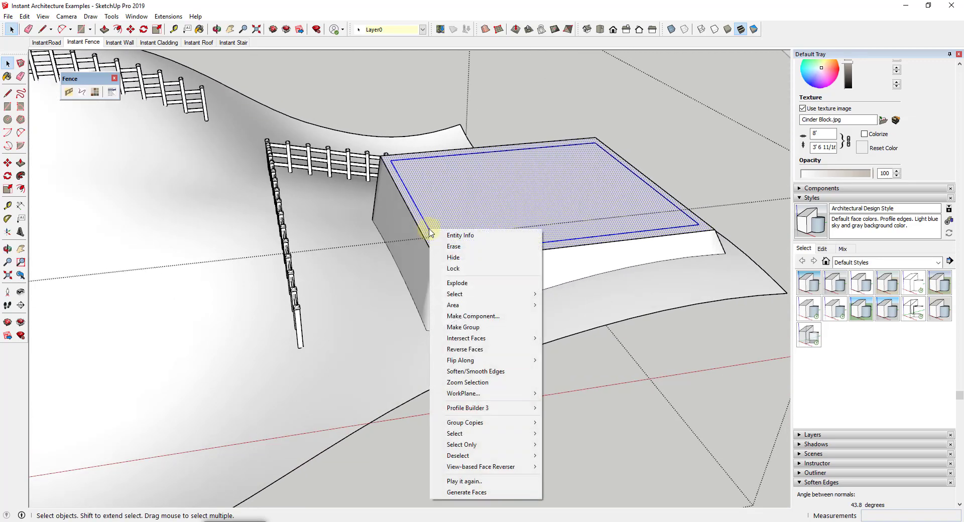
mouse_move(524, 446)
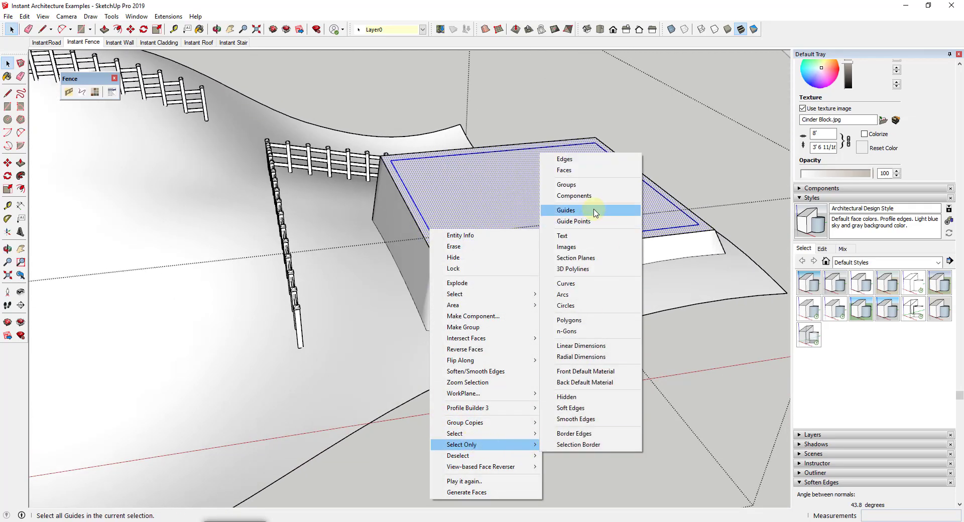
left_click(593, 185)
Step: Start Instant Fence on the rectangle edges and choose the Railing - Glass style with paired corner posts and clamped glass panels
scroll(695, 215, "up", 5)
middle_click_drag(423, 185, 88, 120)
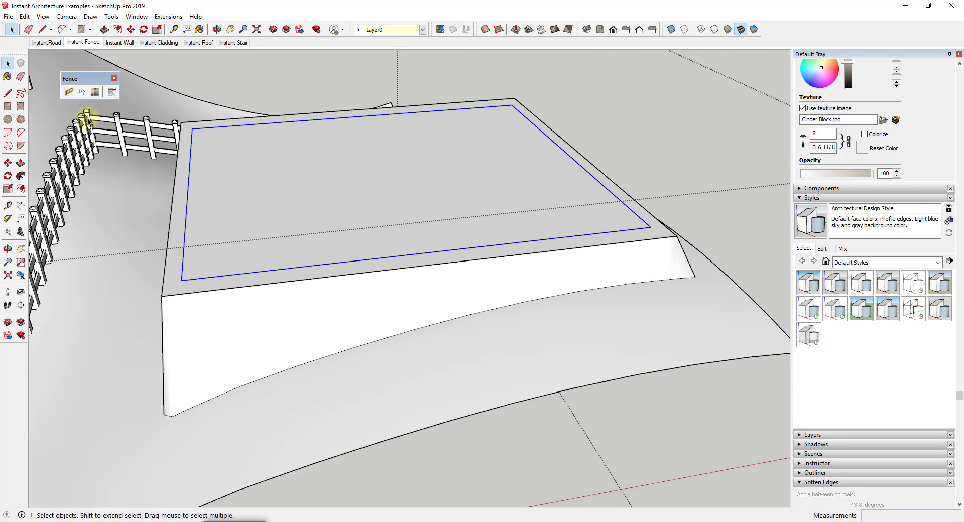
left_click(69, 91)
left_click(126, 144)
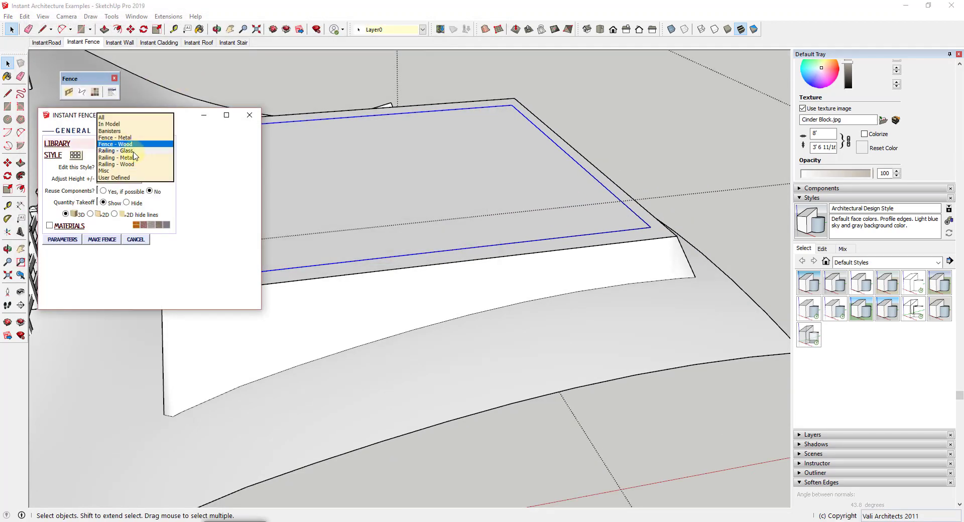
left_click(134, 156)
left_click(75, 155)
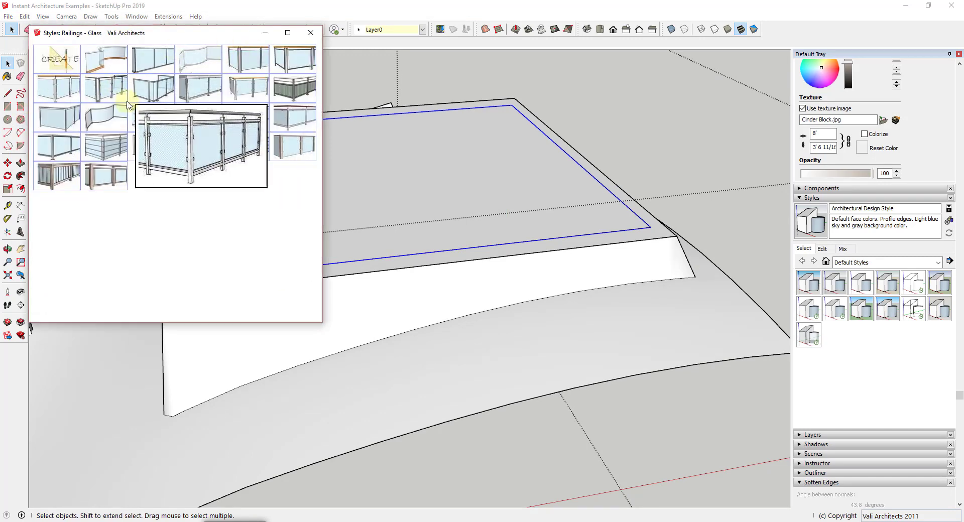
mouse_move(111, 91)
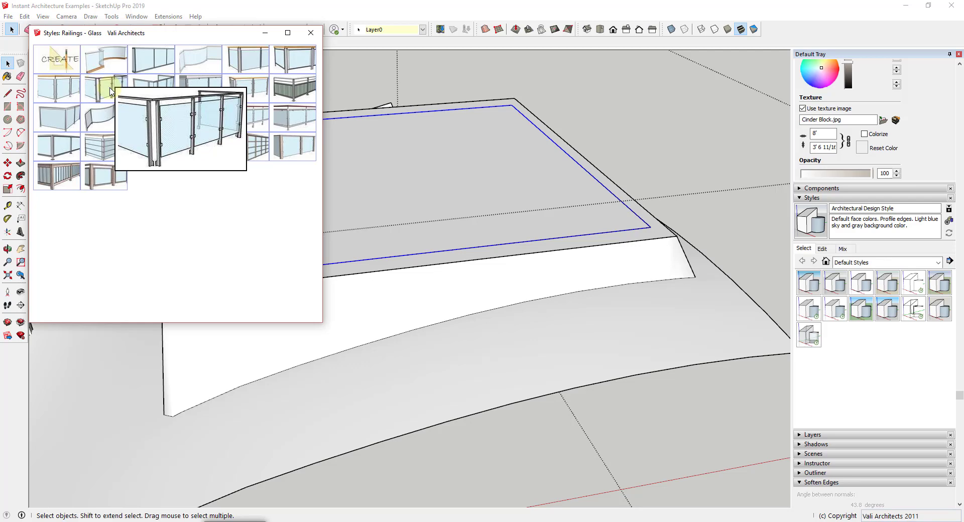
left_click(311, 32)
Step: Generate the glass railing around the platform's inner rectangle, picking its offset side and accepting the quantity takeoff
middle_click_drag(521, 229, 333, 217)
left_click(102, 240)
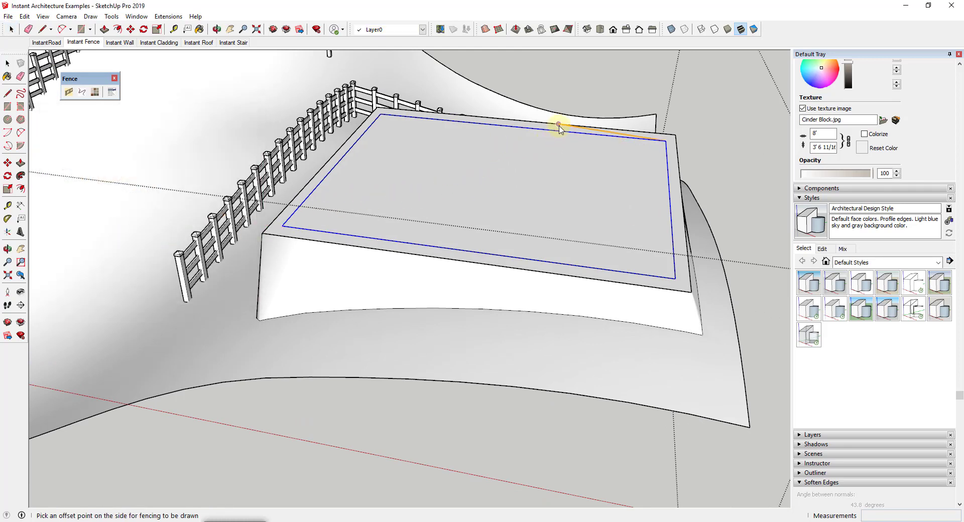
left_click(667, 173)
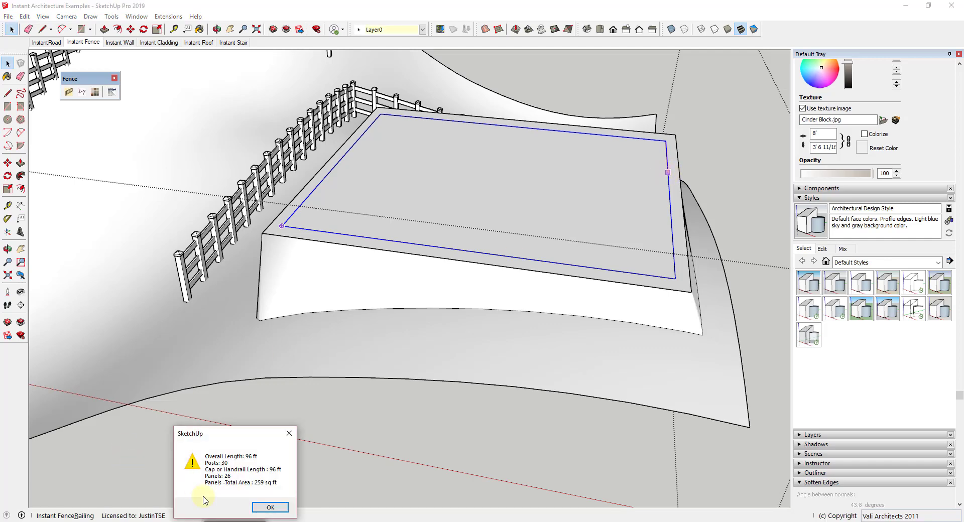
left_click(266, 507)
middle_click_drag(631, 286, 613, 257)
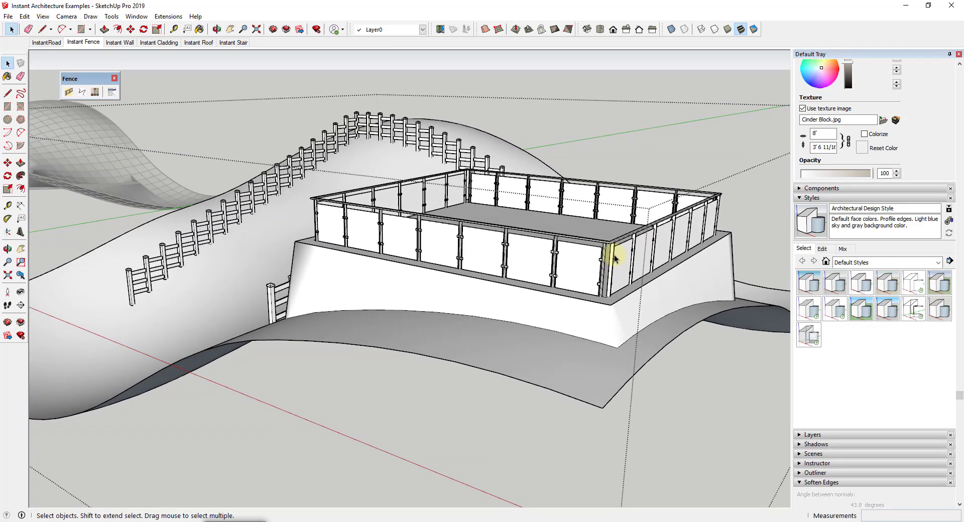
scroll(552, 241, "down", 5)
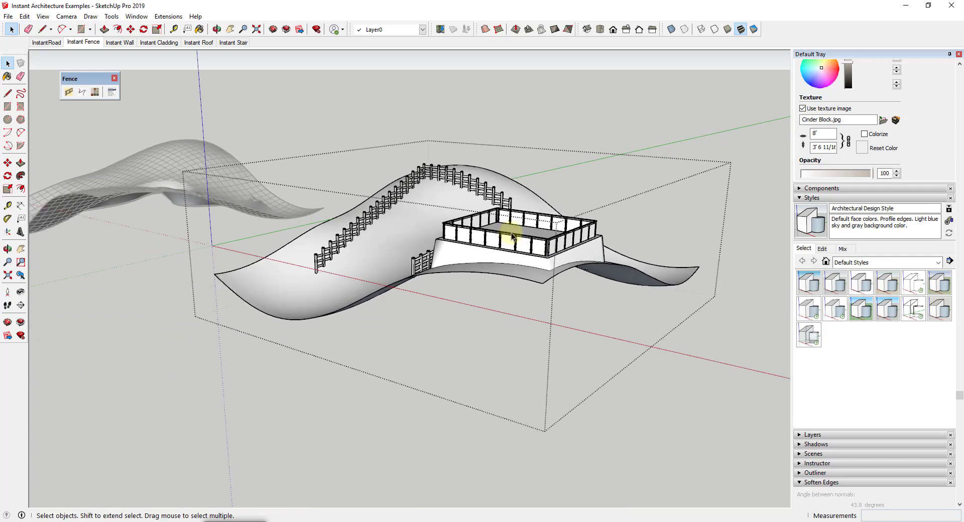
Step: Switch to the Instant Wall scene
left_click(116, 43)
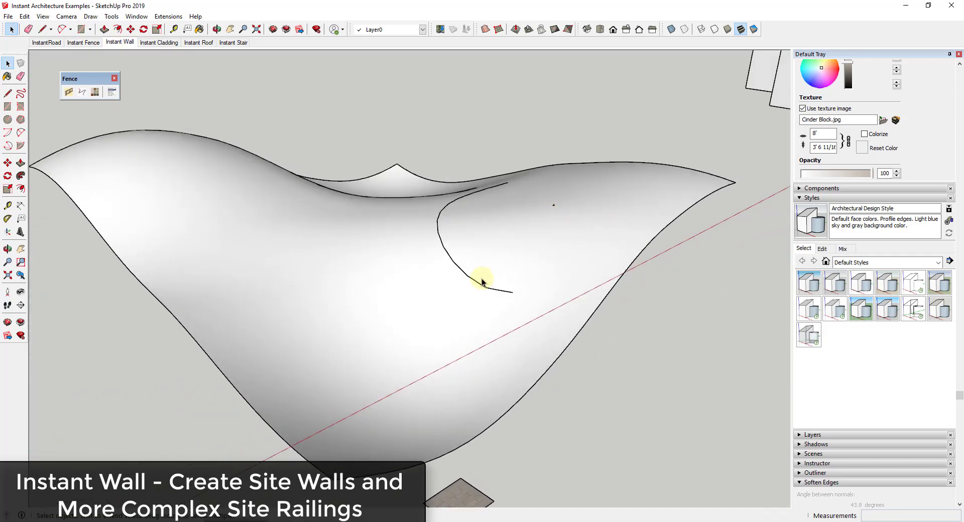
Step: Open the terrain group for editing and select the curved line with all its connected edges as the wall path
left_click(474, 280)
double_click(476, 283)
triple_click(467, 272)
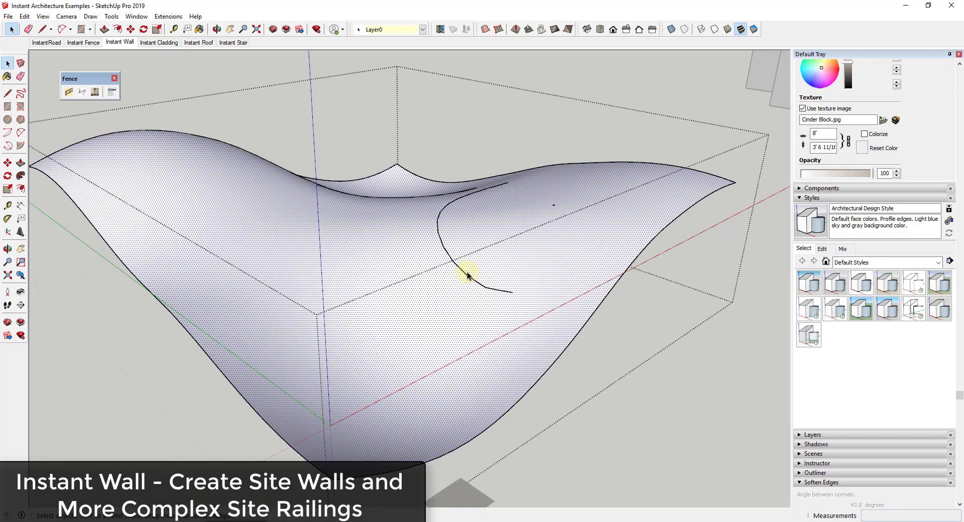
left_click(462, 275)
scroll(492, 266, "up", 3)
middle_click_drag(492, 266, 492, 236)
Step: Replace the Fence toolbar with the Wall toolbar and start Instant Wall on the selected path
left_click(72, 97)
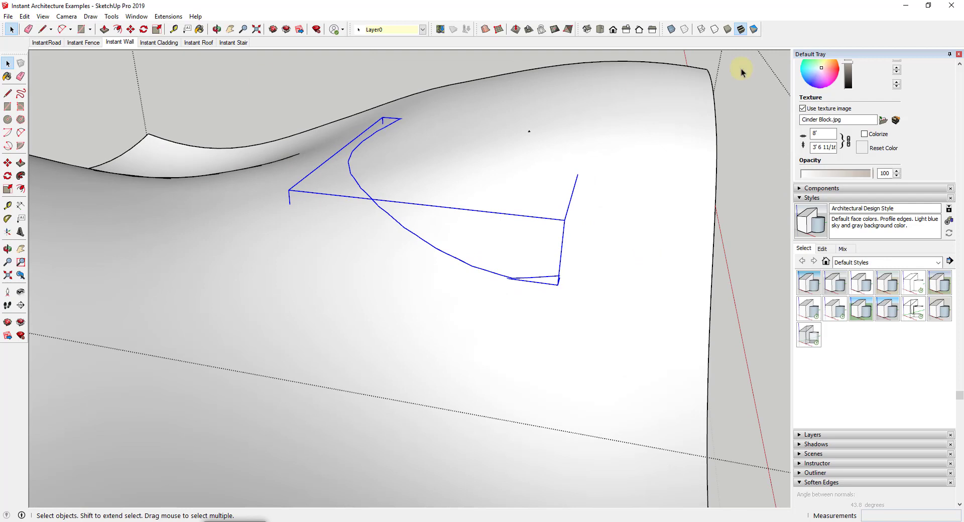
right_click(793, 35)
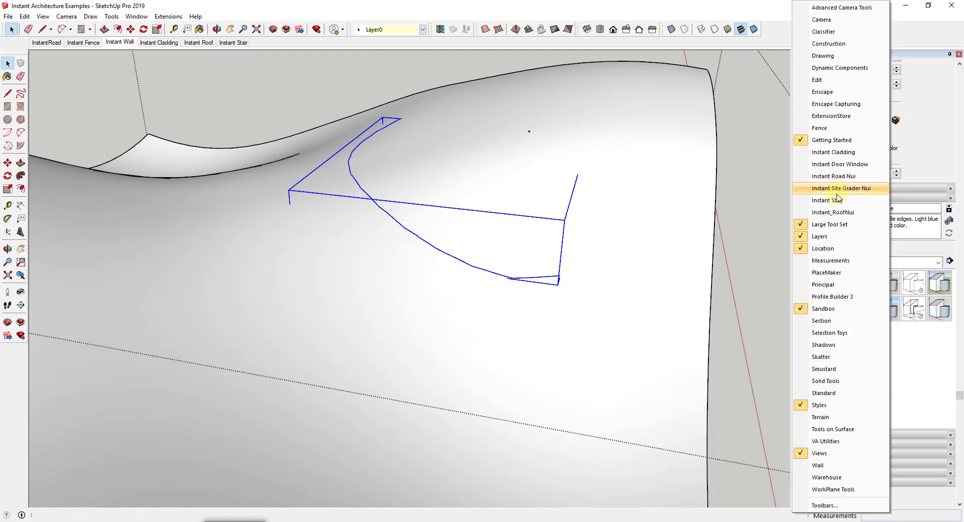
left_click(822, 465)
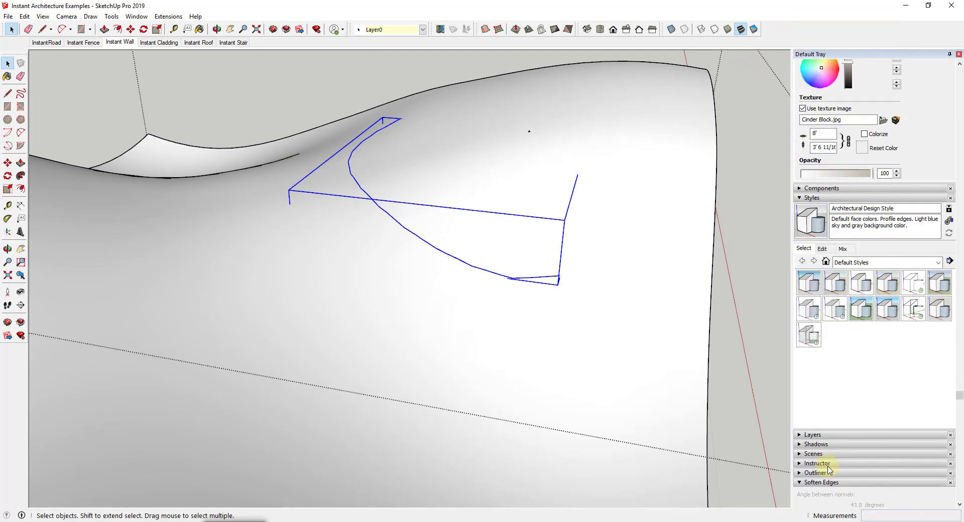
left_click(138, 149)
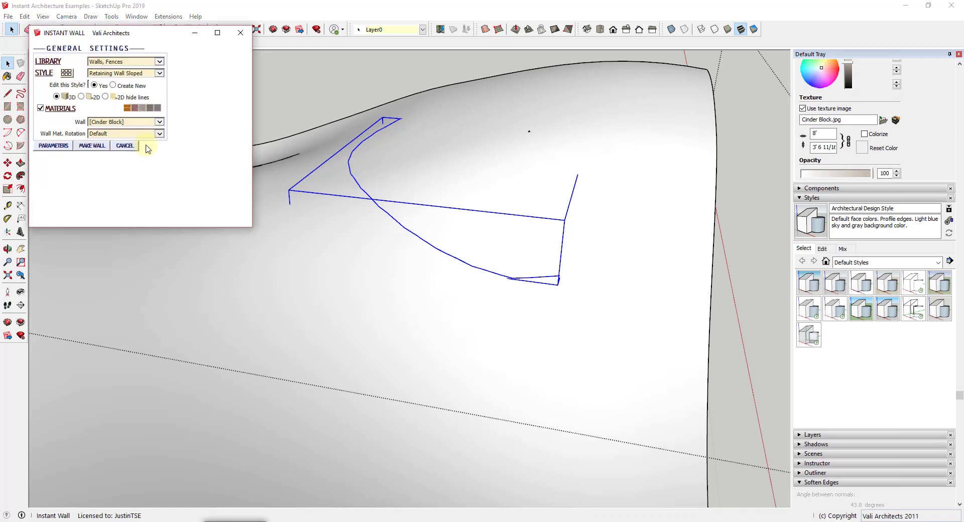
Step: Choose the Retaining Wall Sloped style from the Walls, Fences library
left_click(105, 63)
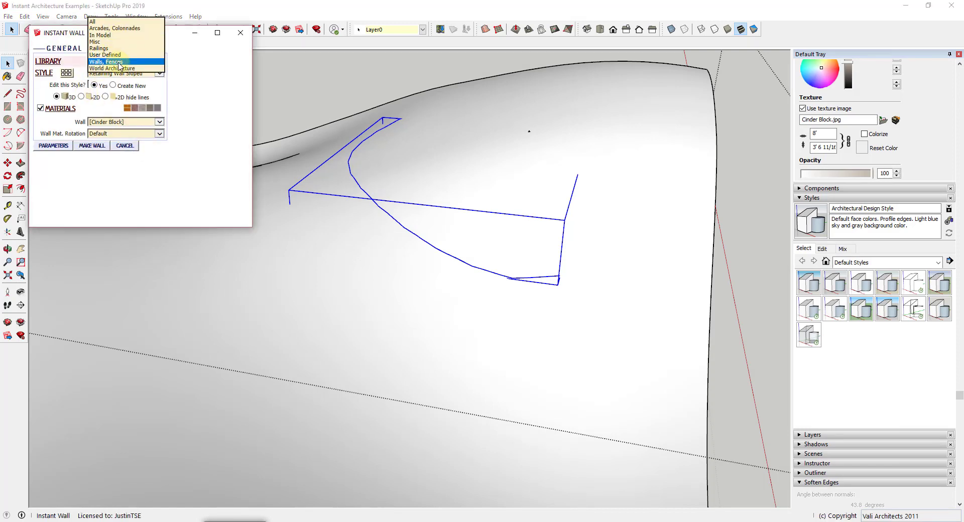
left_click(109, 63)
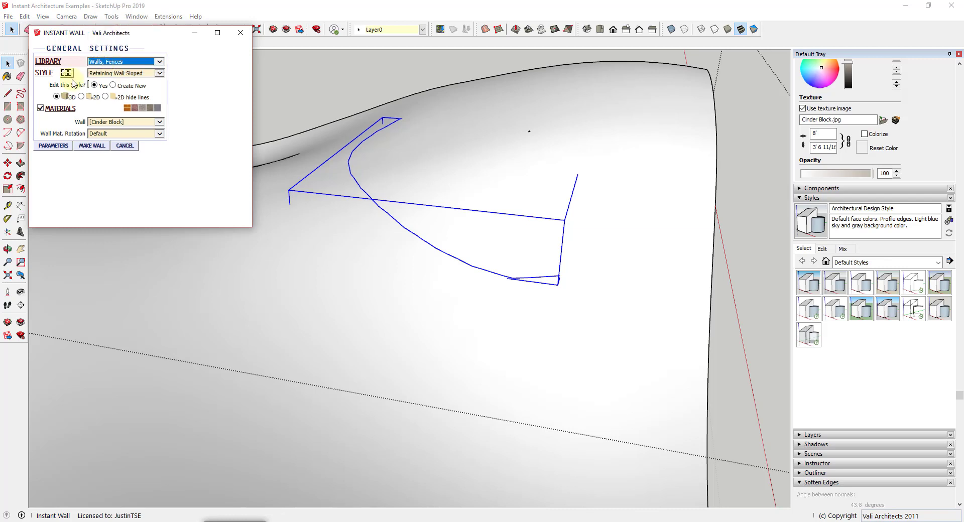
left_click(66, 72)
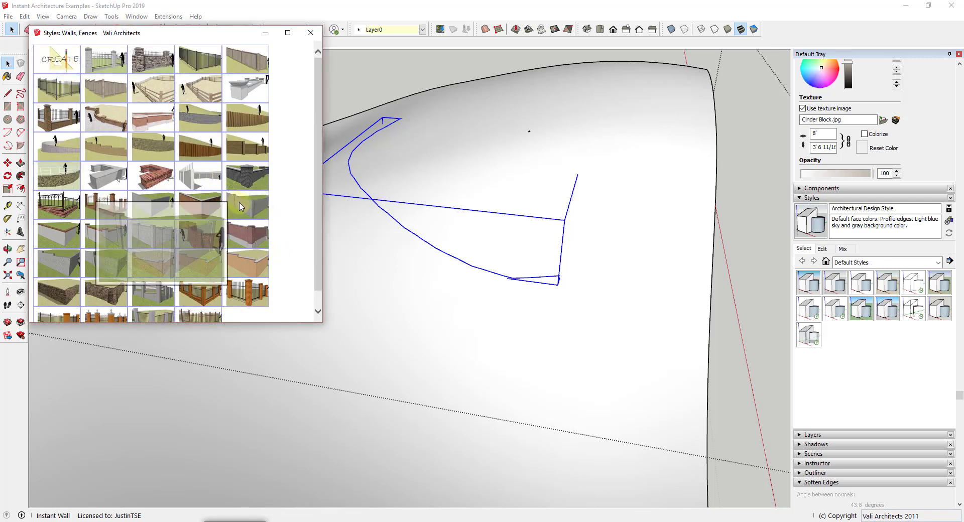
mouse_move(102, 148)
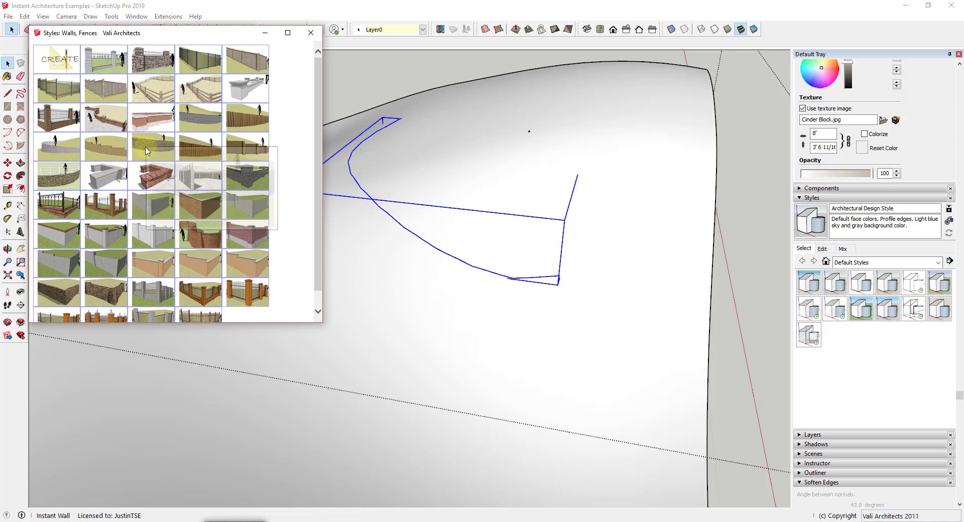
mouse_move(196, 115)
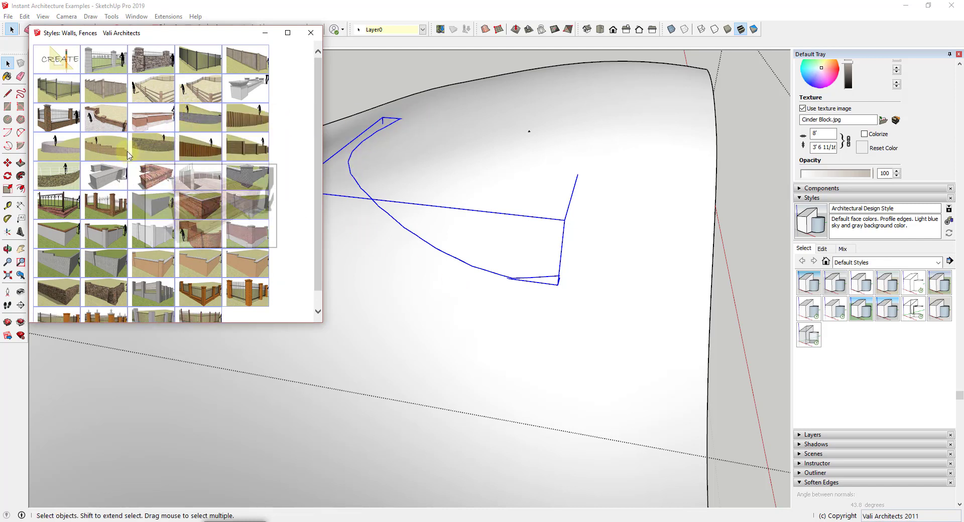
mouse_move(64, 151)
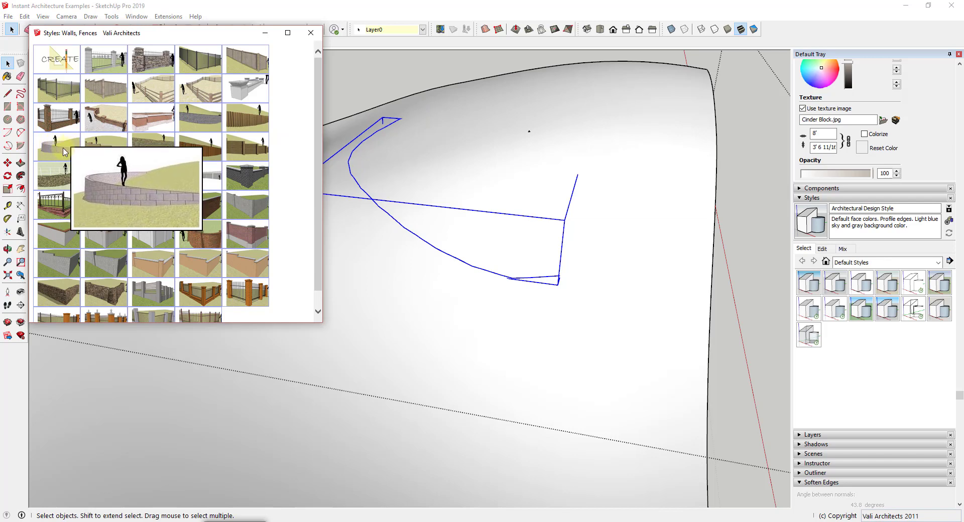
left_click(309, 33)
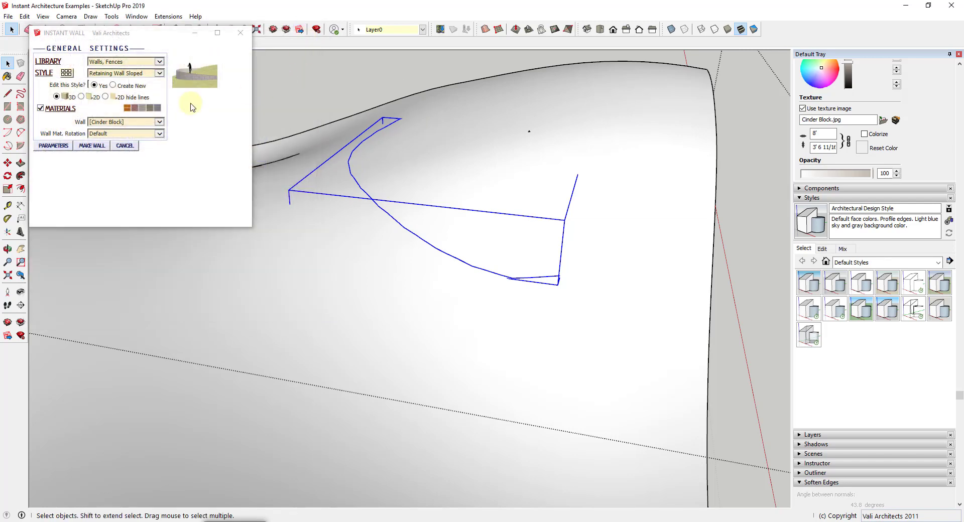
Step: Review the sloped retaining wall's style parameters and generate the wall along the curved path on the terrain
left_click(51, 149)
scroll(203, 163, "down", 3)
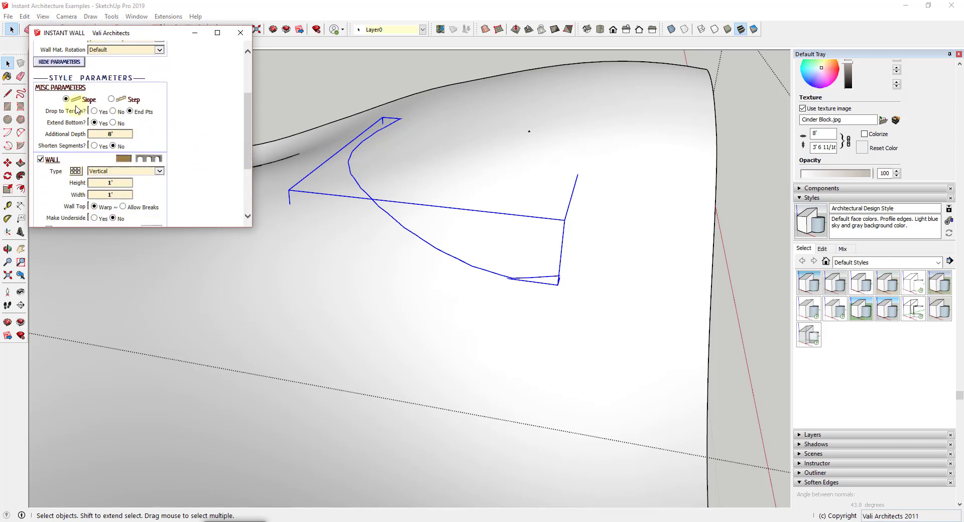
scroll(155, 139, "down", 1)
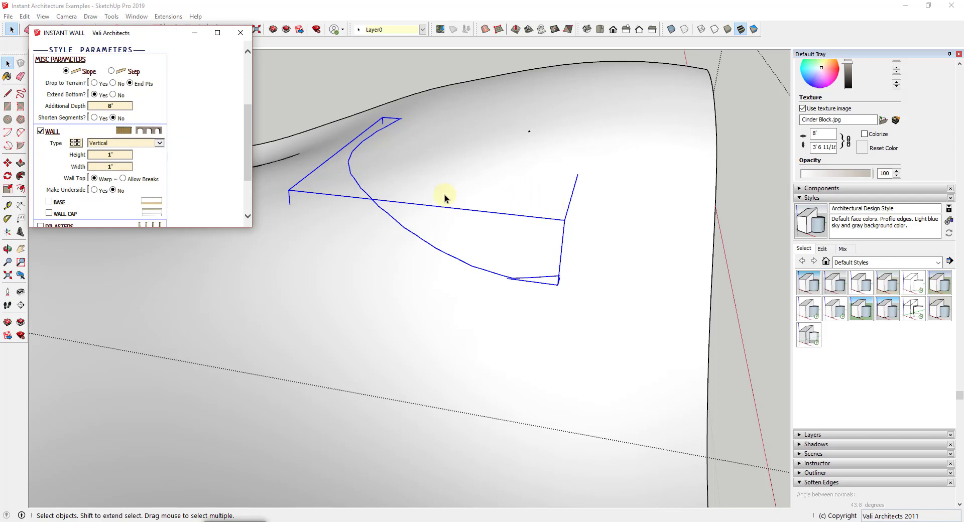
scroll(187, 141, "down", 3)
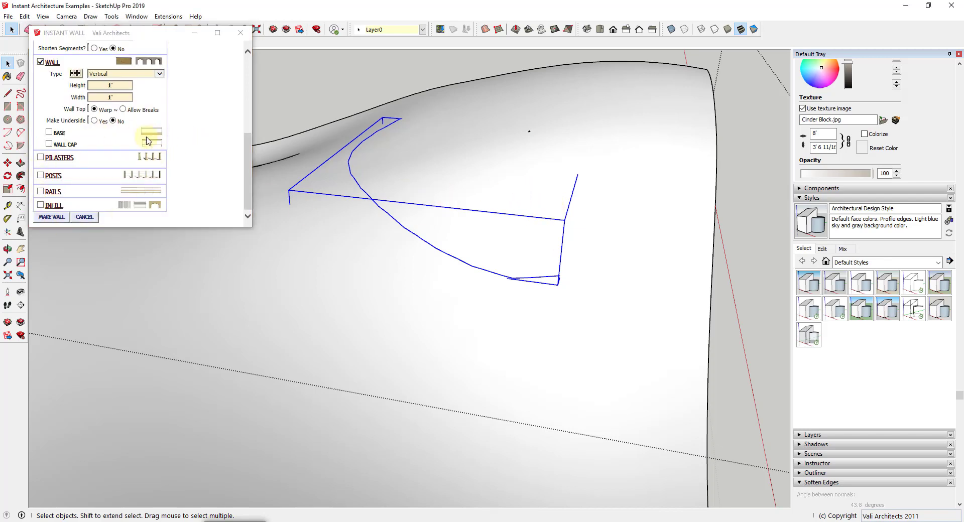
left_click(51, 217)
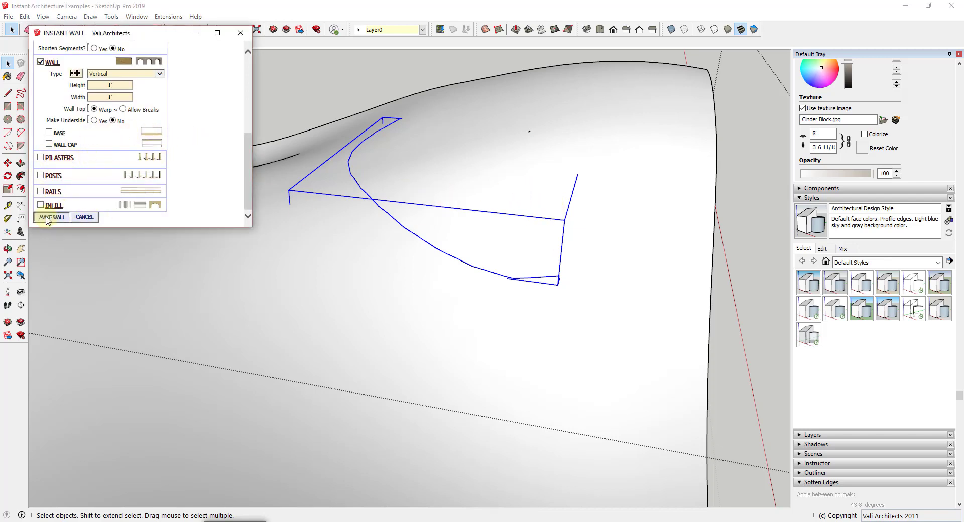
middle_click_drag(432, 227, 377, 228)
scroll(436, 197, "down", 2)
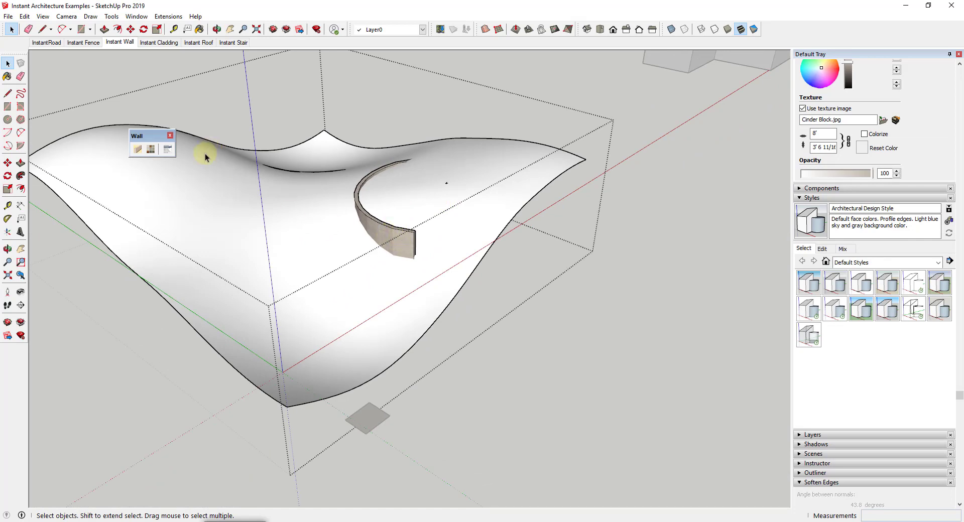
Step: Restart Instant Wall, examine the other wall and fence styles in the Walls, Fences library, and close it without making a wall
left_click(138, 149)
left_click(108, 62)
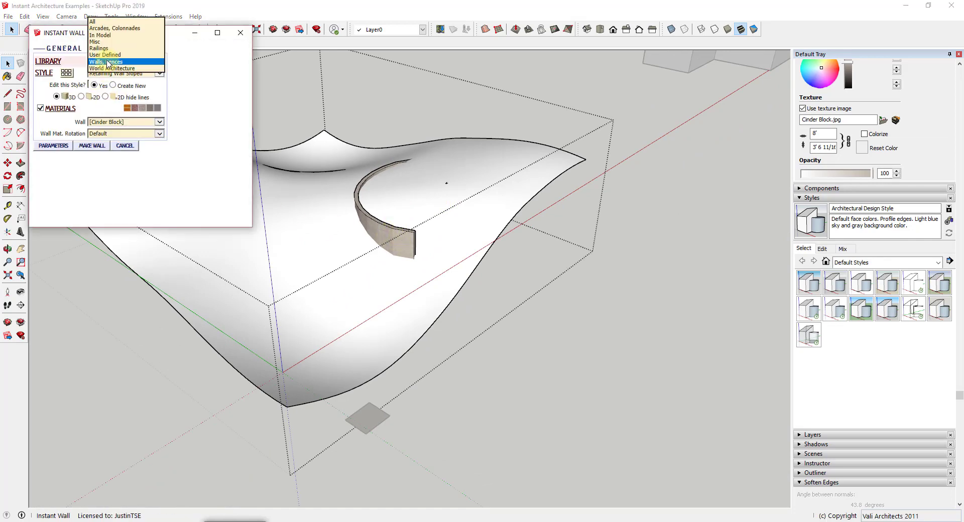
left_click(108, 62)
left_click(65, 73)
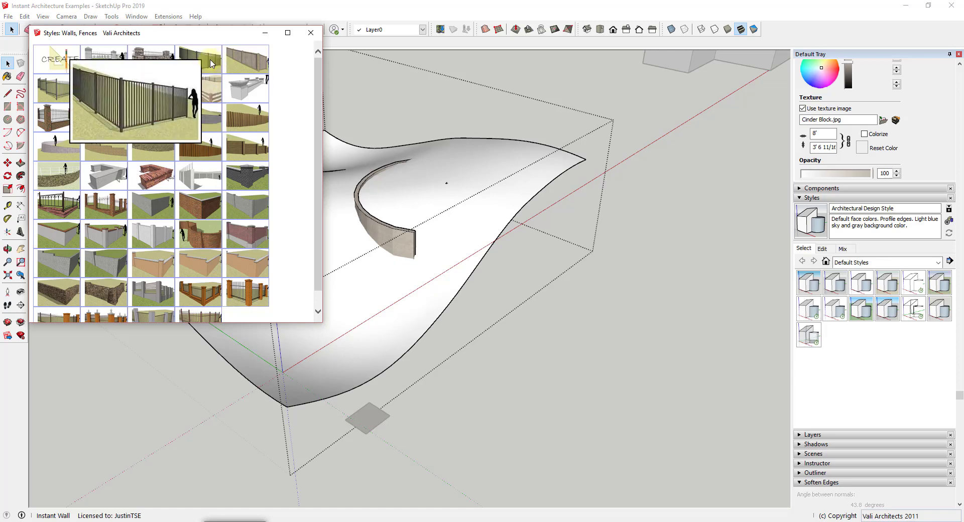
mouse_move(113, 59)
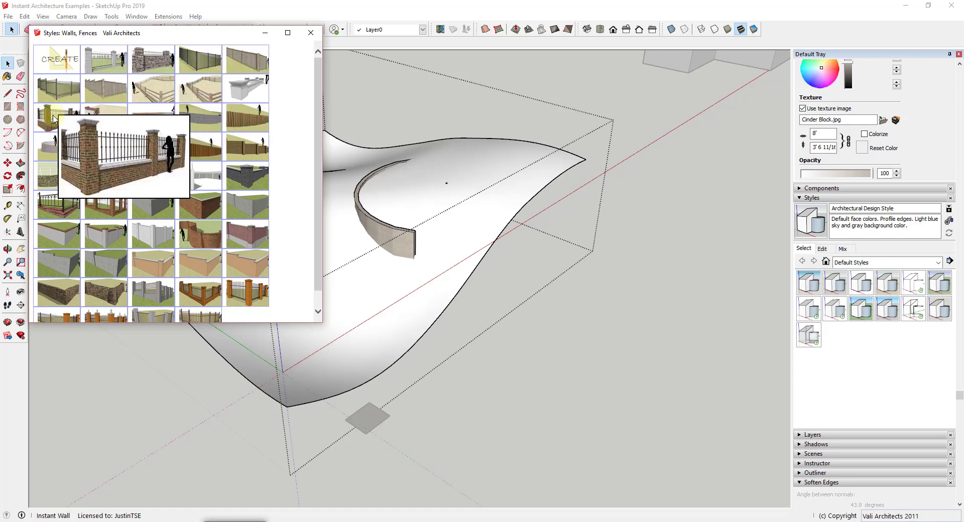
scroll(158, 257, "down", 1)
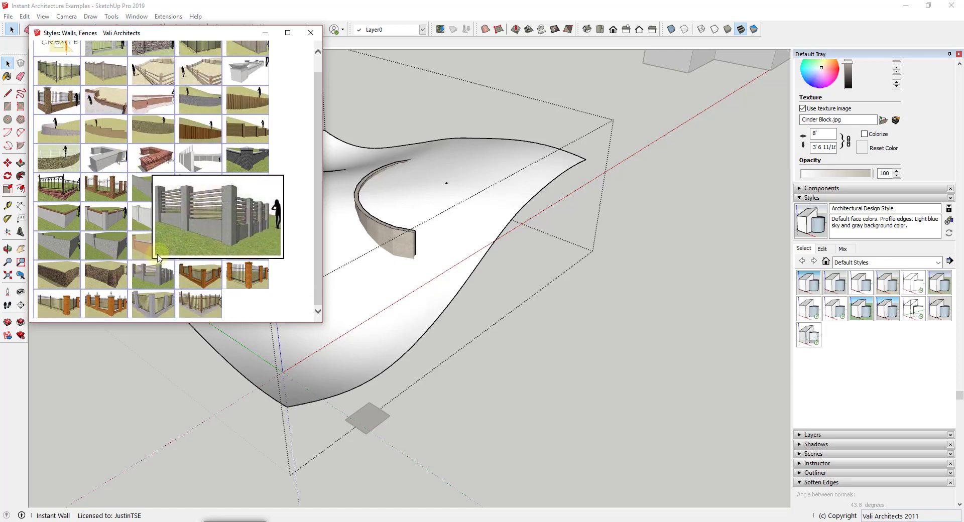
left_click(313, 35)
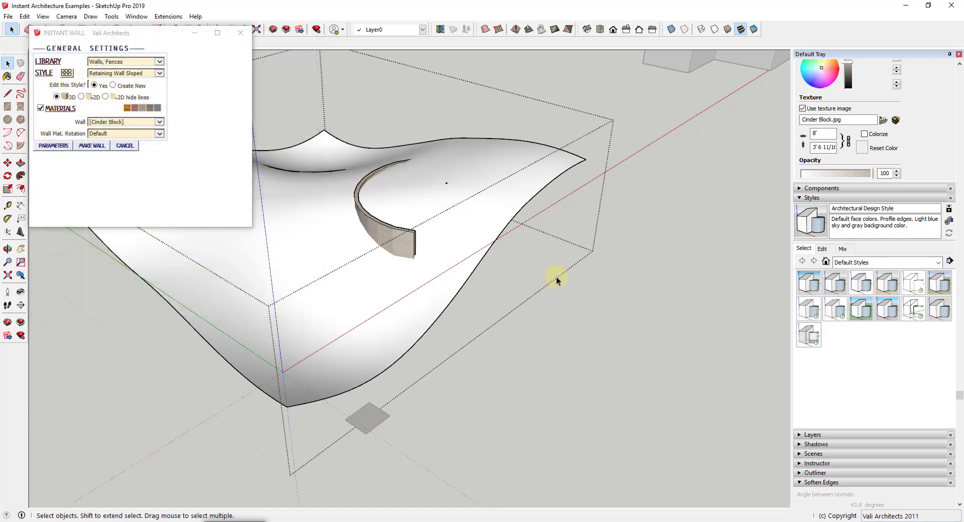
middle_click_drag(556, 276, 451, 210)
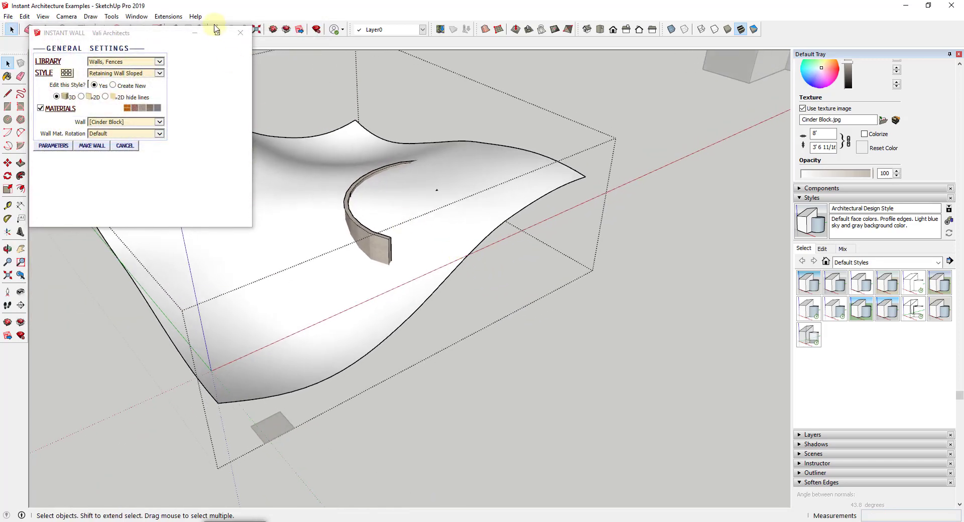
left_click(241, 34)
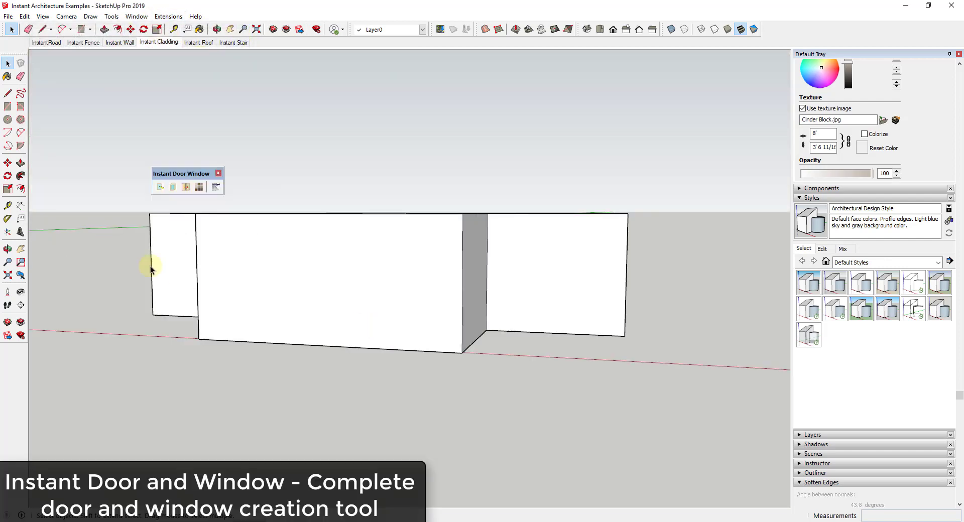
Step: Start Instant Door Window, set the output to 3D and choose the Door 3068 15 style from the Entrances library
left_click(160, 188)
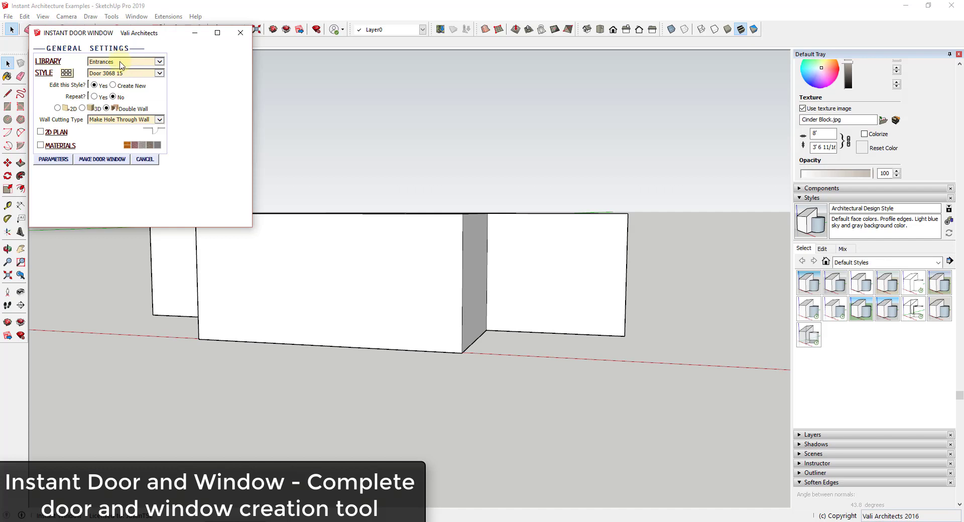
left_click(88, 108)
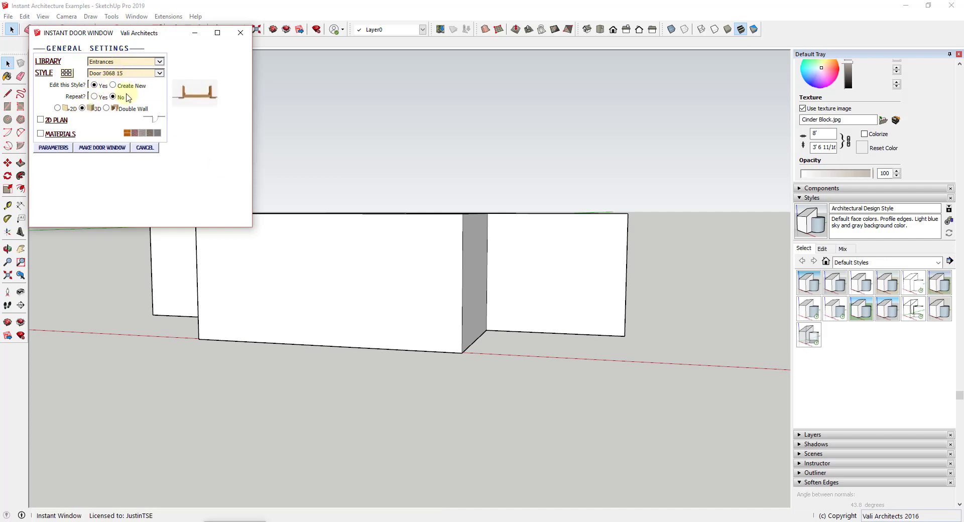
left_click(117, 61)
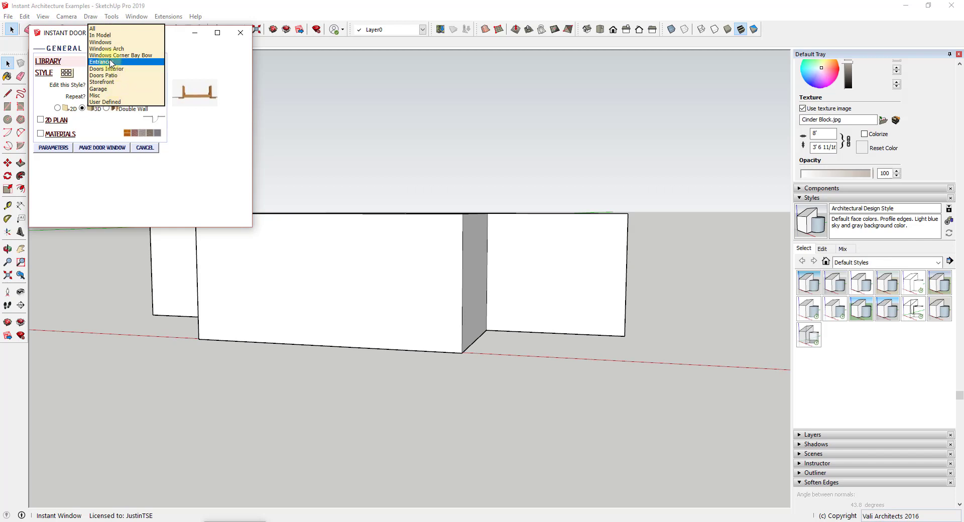
left_click(112, 63)
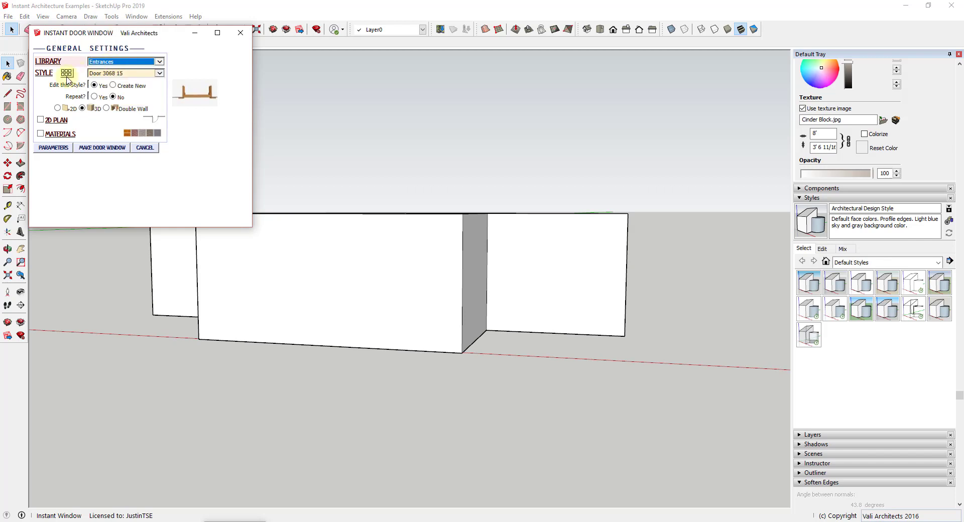
left_click(66, 73)
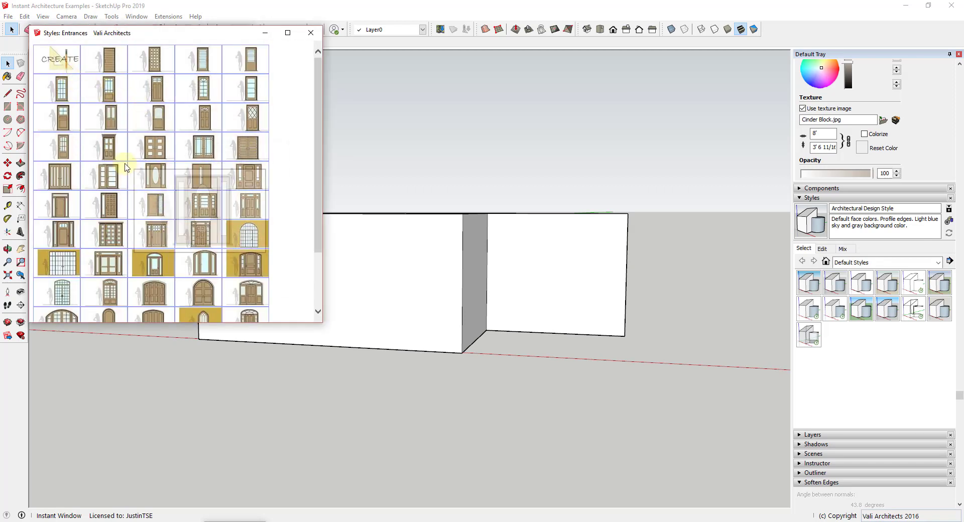
left_click(110, 150)
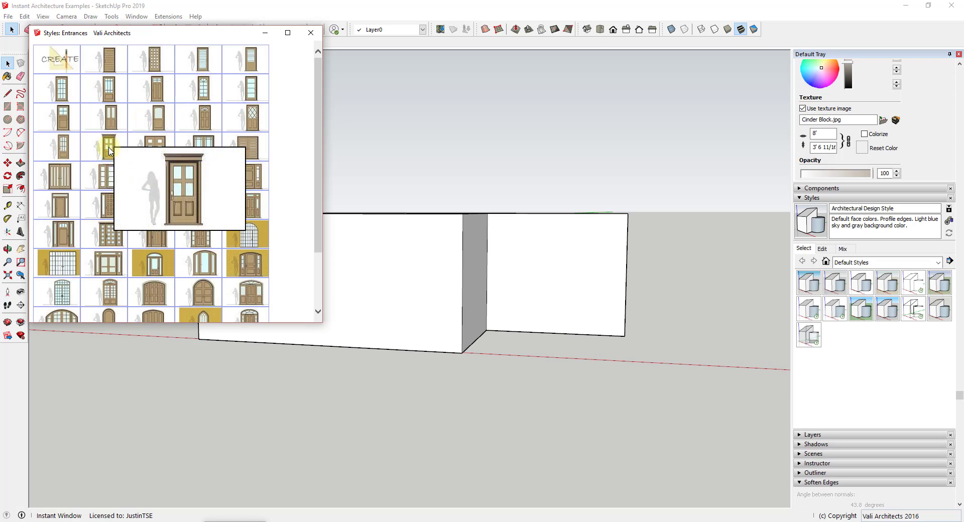
left_click(311, 33)
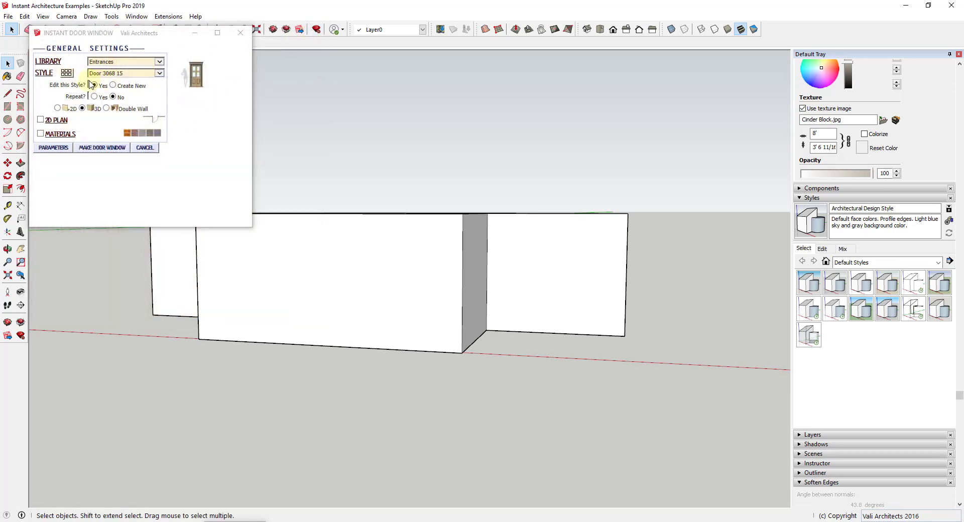
Step: Look through the Entrances style thumbnails again, close the gallery and inspect the building massing from above
left_click(68, 73)
left_click_drag(318, 118, 312, 75)
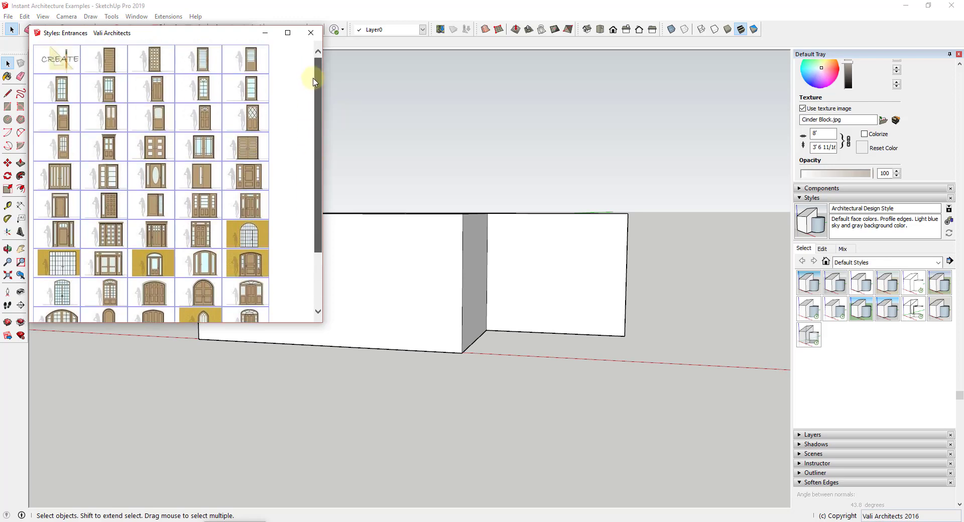
left_click(310, 33)
middle_click_drag(396, 263, 275, 160)
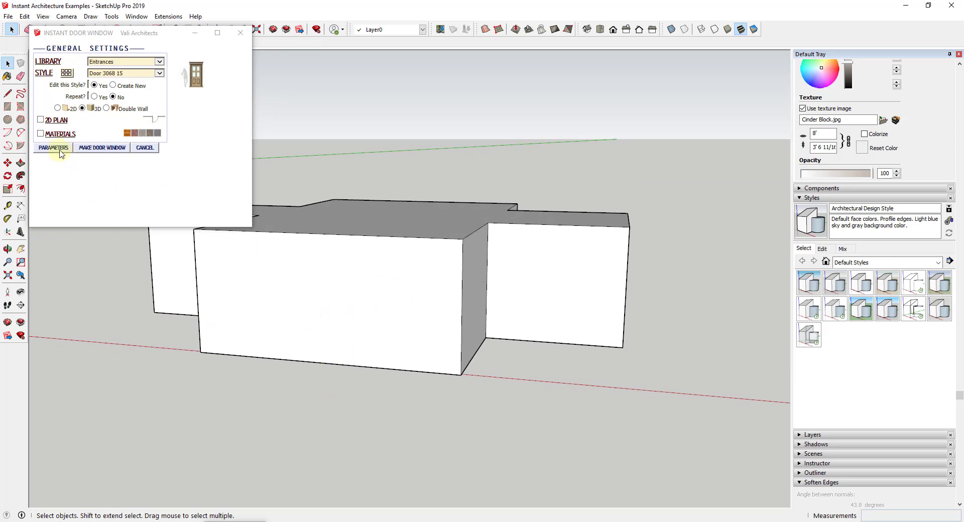
Step: Examine the Door 3068 15 style's parameters, from the main size and detail settings to the sill, lintel, stop and hardware
left_click(41, 121)
left_click(41, 120)
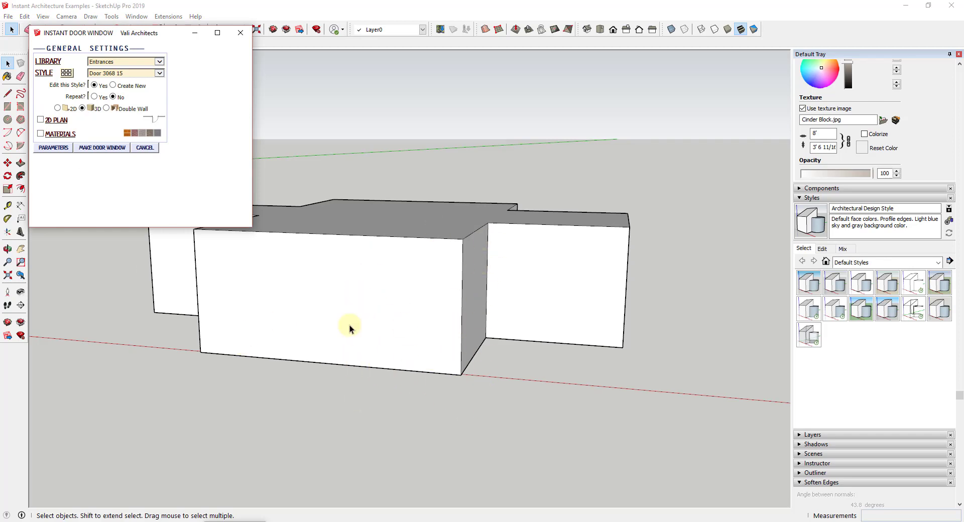
left_click(54, 149)
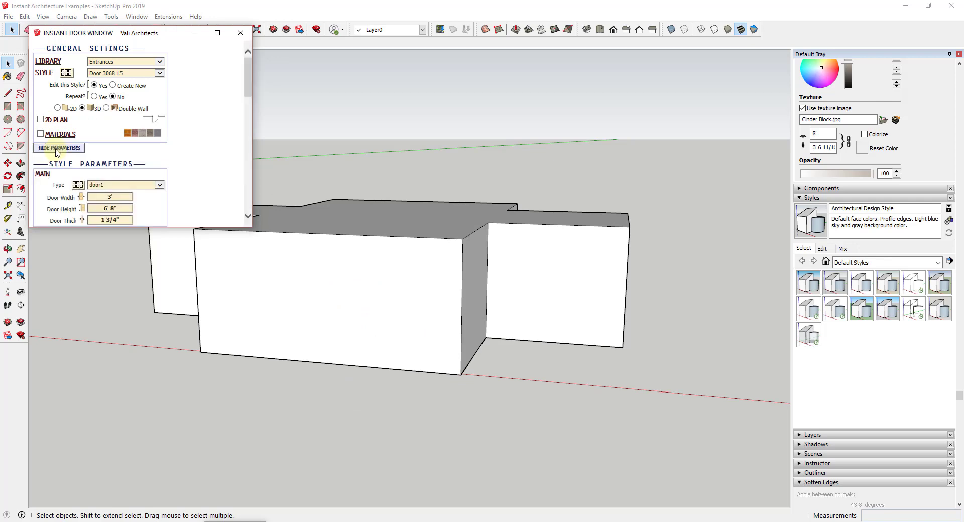
scroll(217, 181, "down", 1)
scroll(213, 164, "down", 6)
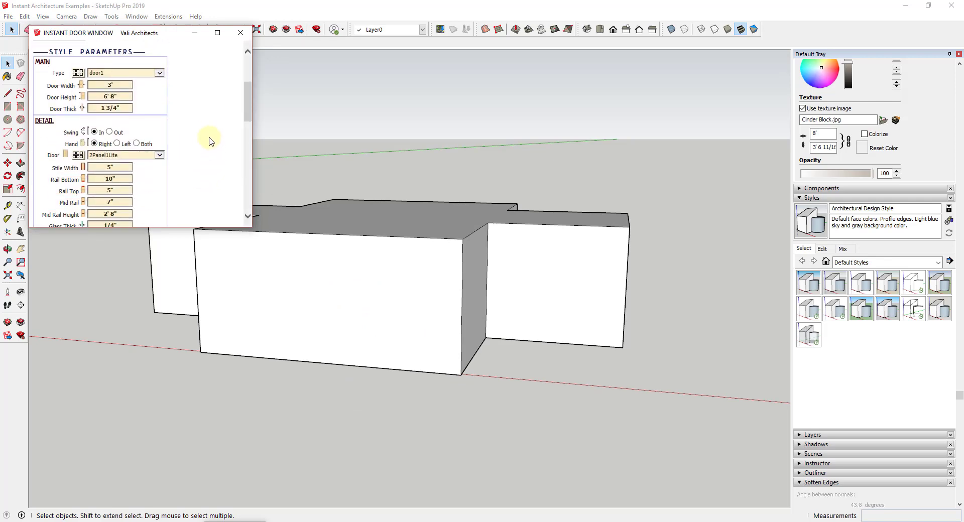
scroll(160, 169, "down", 1)
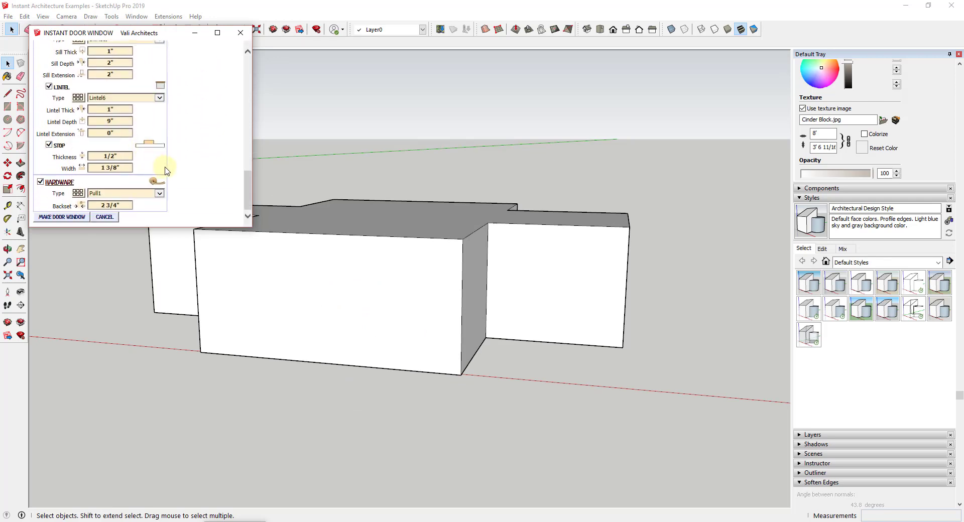
scroll(161, 171, "up", 7)
scroll(146, 123, "up", 1)
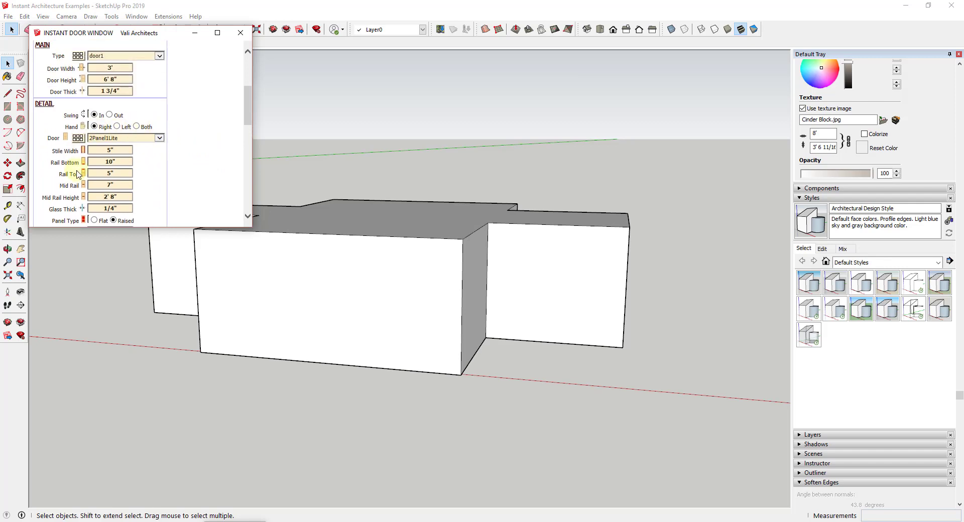
scroll(144, 183, "up", 3)
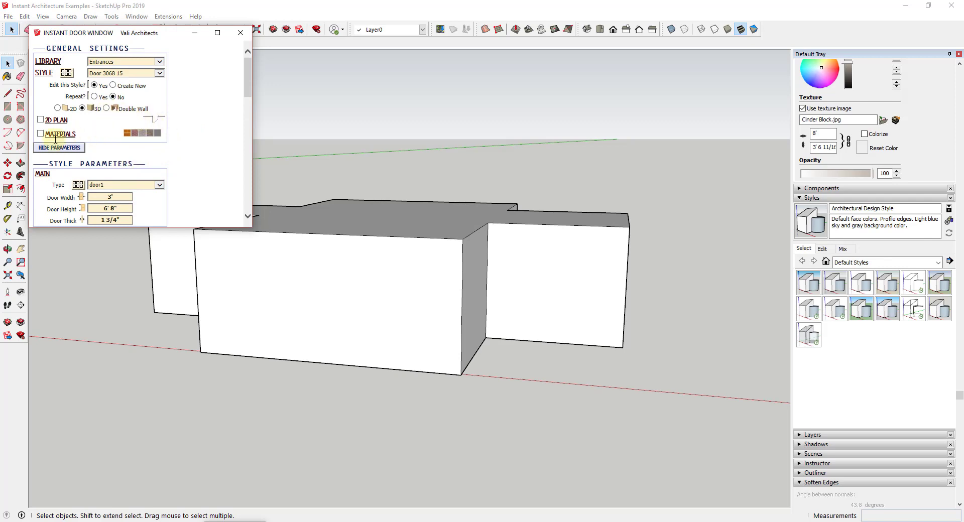
scroll(93, 152, "down", 10)
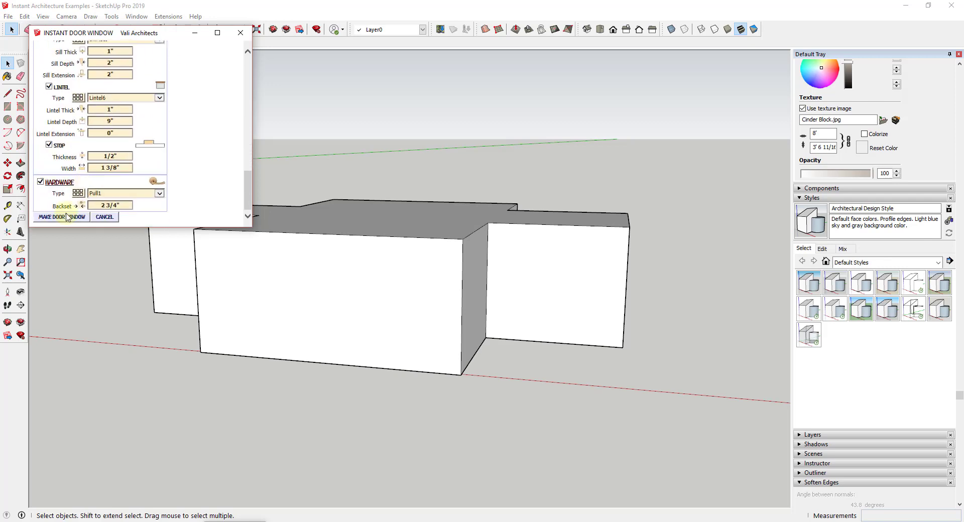
Step: Generate the 3D entrance door and place it at the midpoint of the front wall's base edge
left_click(60, 221)
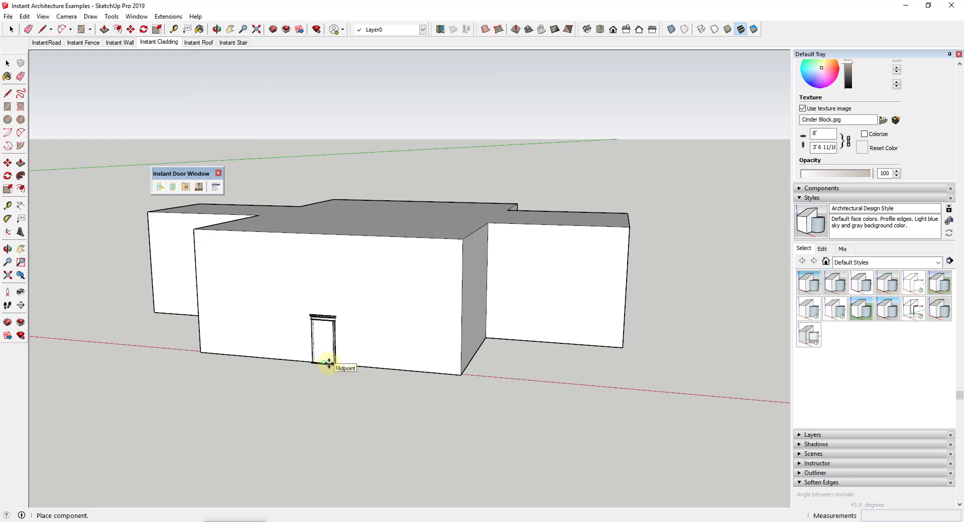
left_click(329, 363)
scroll(324, 331, "up", 5)
middle_click_drag(323, 318, 338, 296)
scroll(359, 281, "down", 3)
key("space")
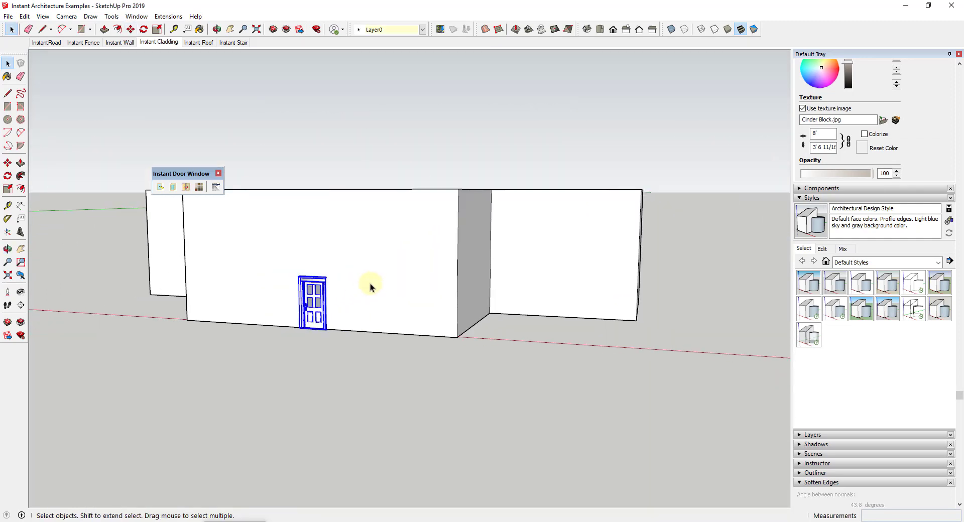
Step: Restart Instant Door Window, switch to the Windows library and choose the Win W3640 Sgl Hung style after previewing the other styles
left_click(161, 189)
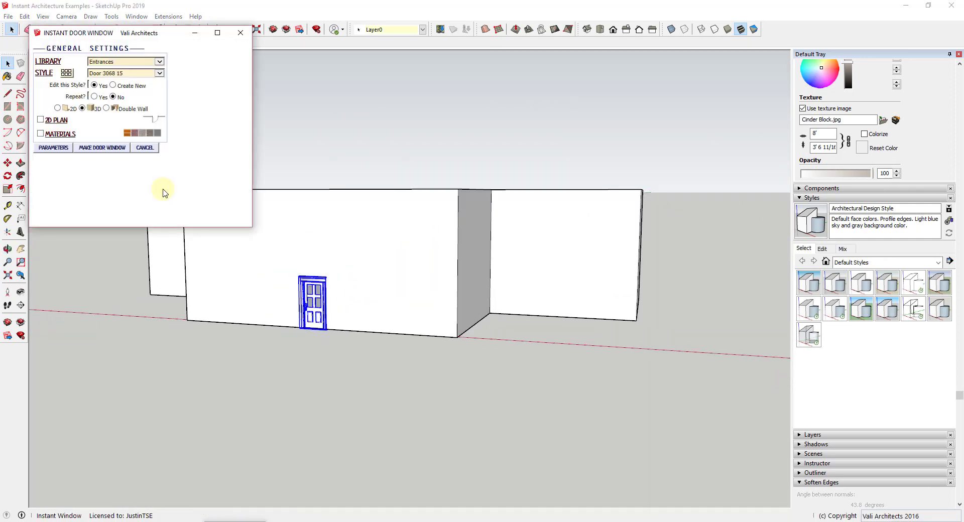
left_click(104, 66)
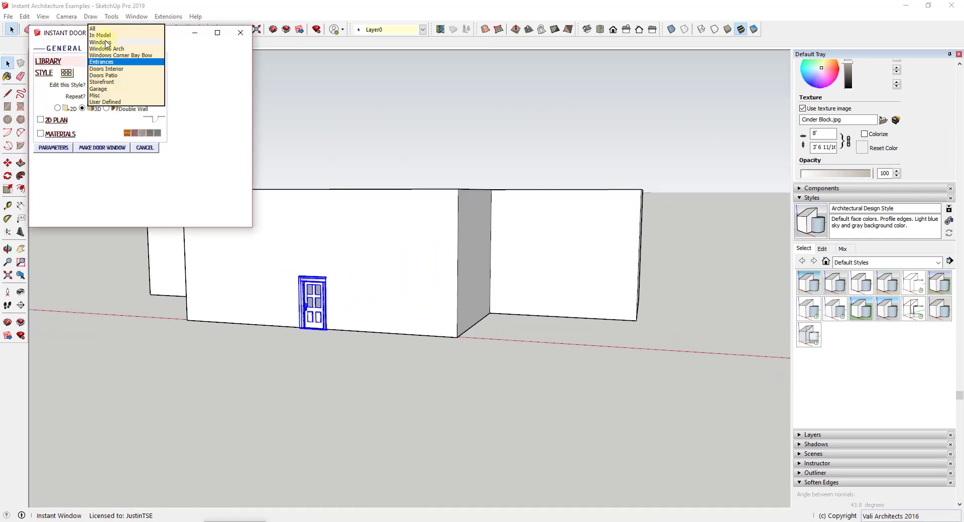
left_click(107, 43)
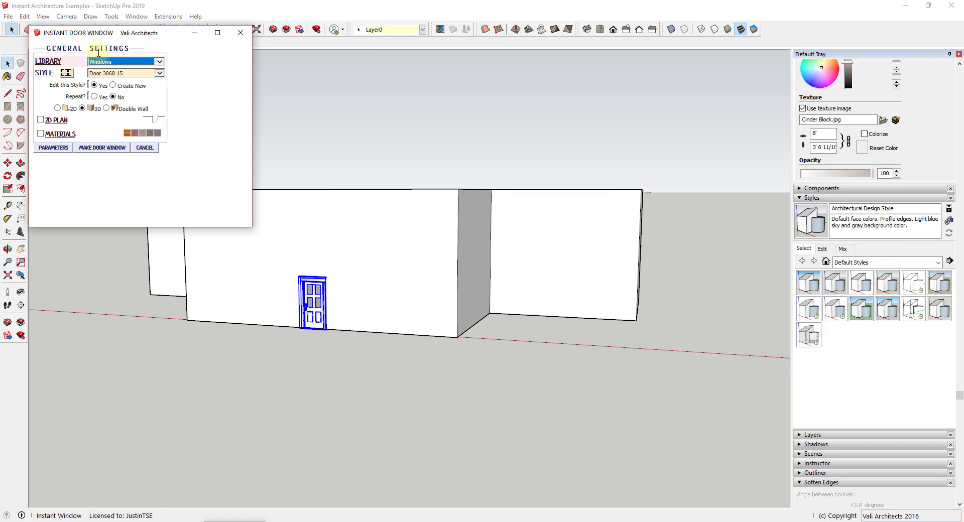
left_click(67, 74)
scroll(222, 237, "down", 1)
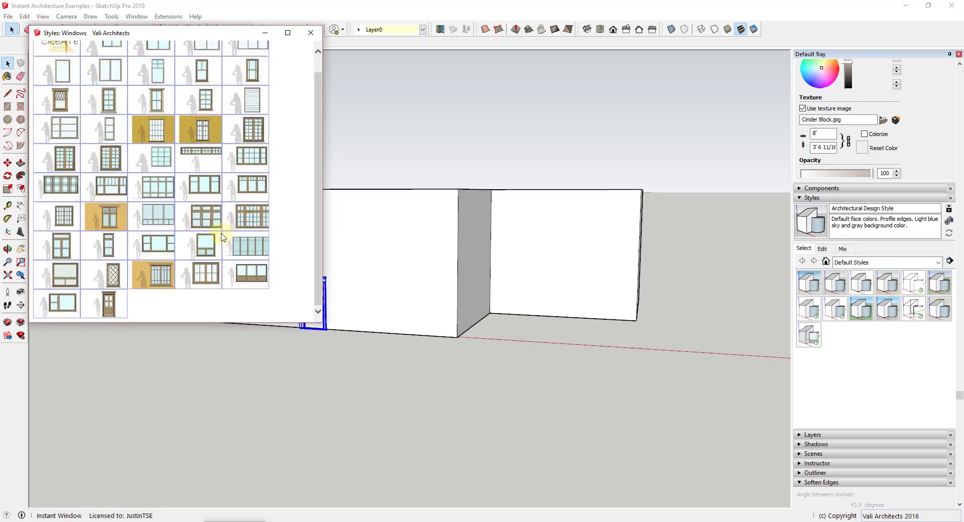
mouse_move(182, 259)
scroll(216, 161, "up", 1)
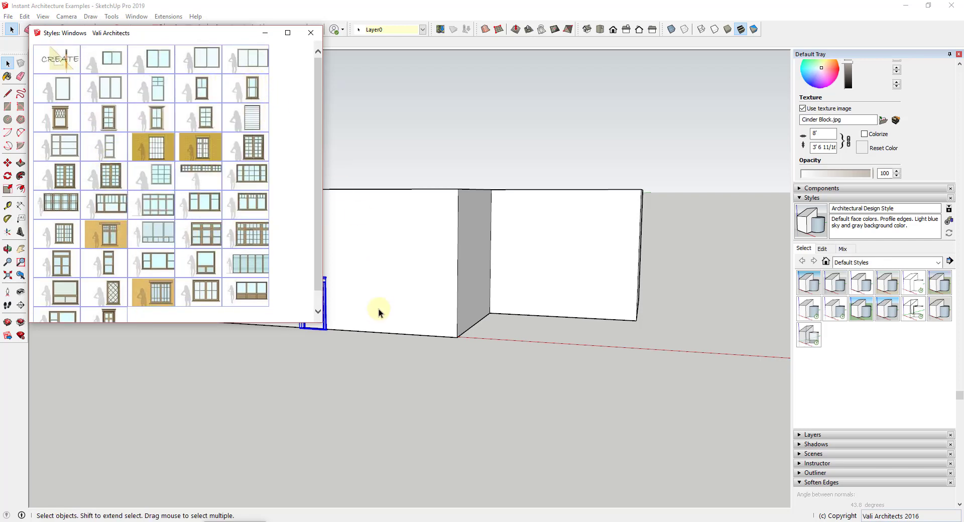
mouse_move(115, 95)
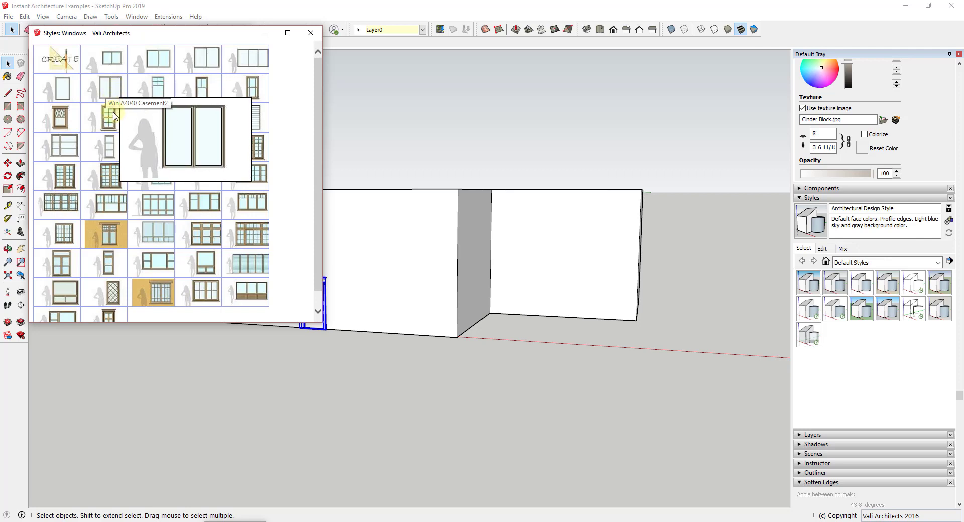
mouse_move(113, 125)
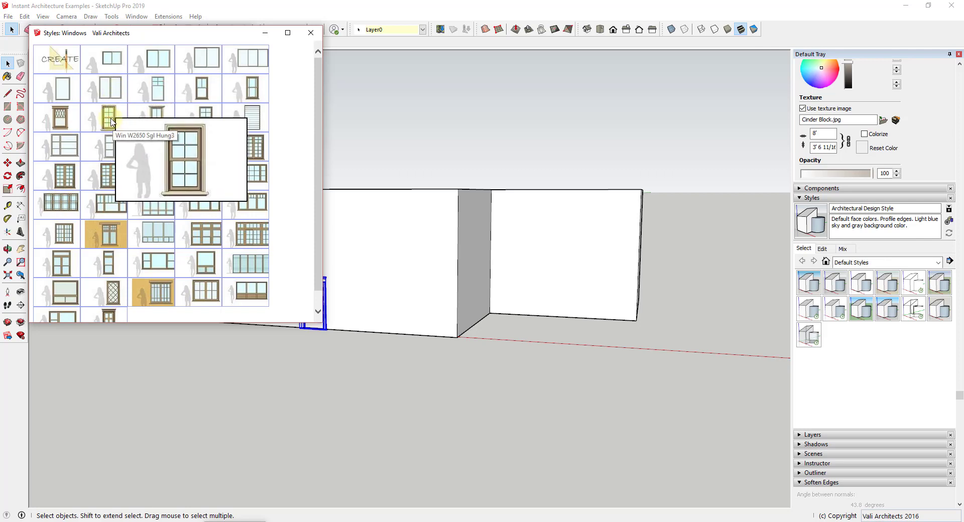
mouse_move(166, 194)
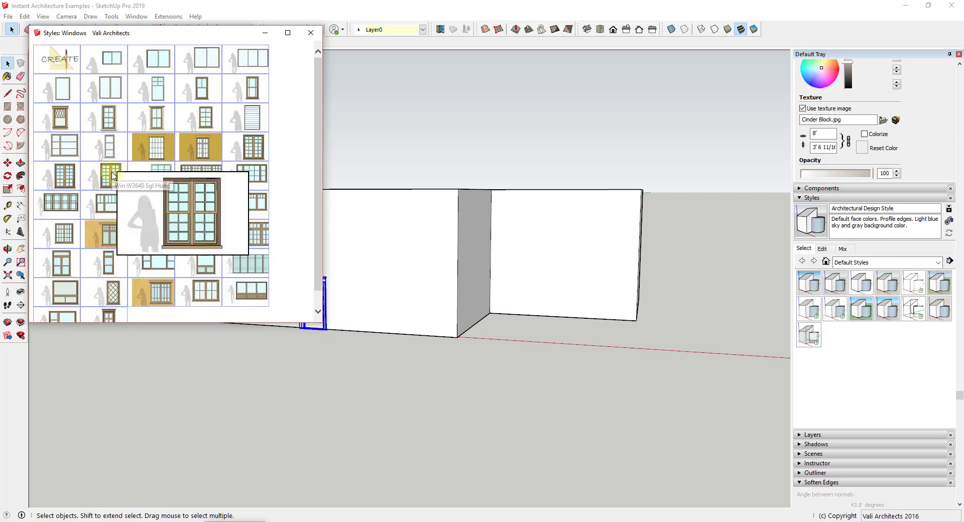
mouse_move(116, 179)
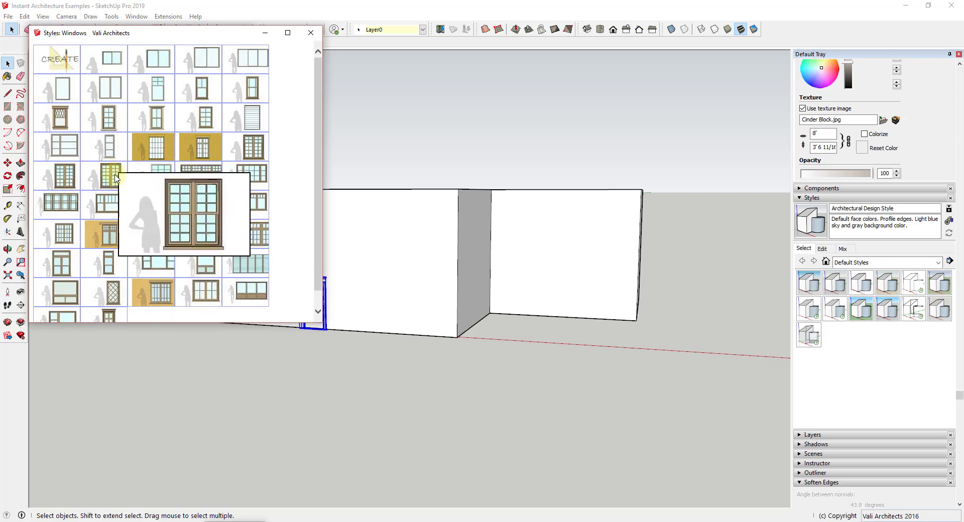
left_click(310, 33)
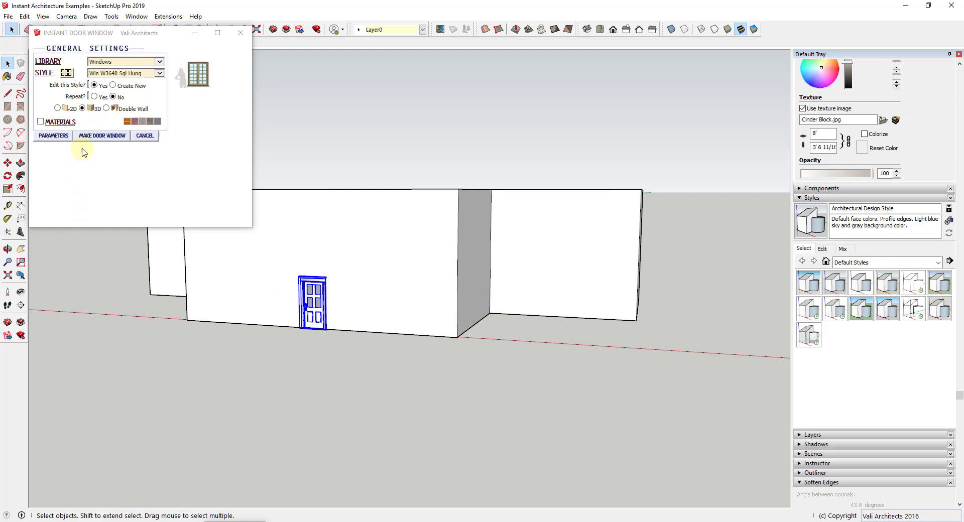
Step: Review the window style's parameters, then generate the window and place it on the front wall between the door and the near corner
left_click(45, 135)
scroll(126, 153, "down", 1)
scroll(125, 153, "up", 1)
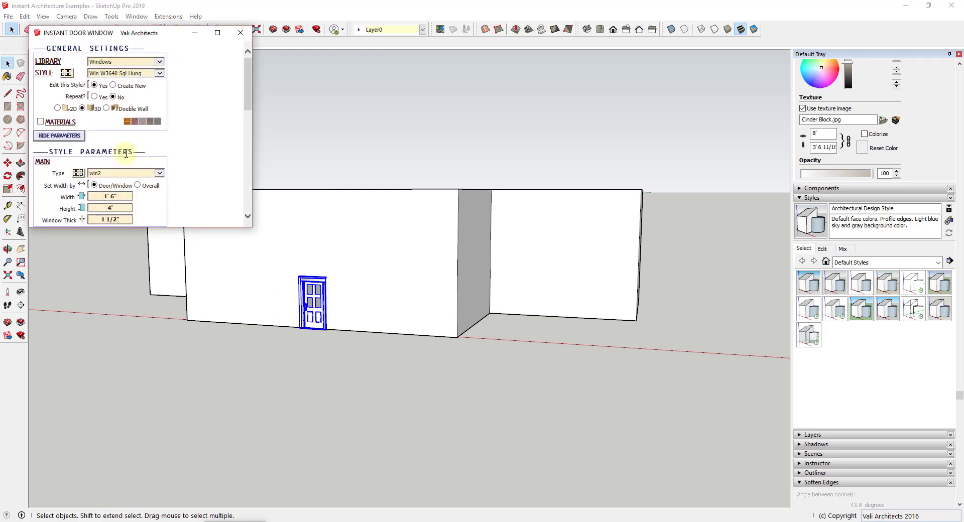
scroll(125, 153, "down", 7)
left_click(62, 216)
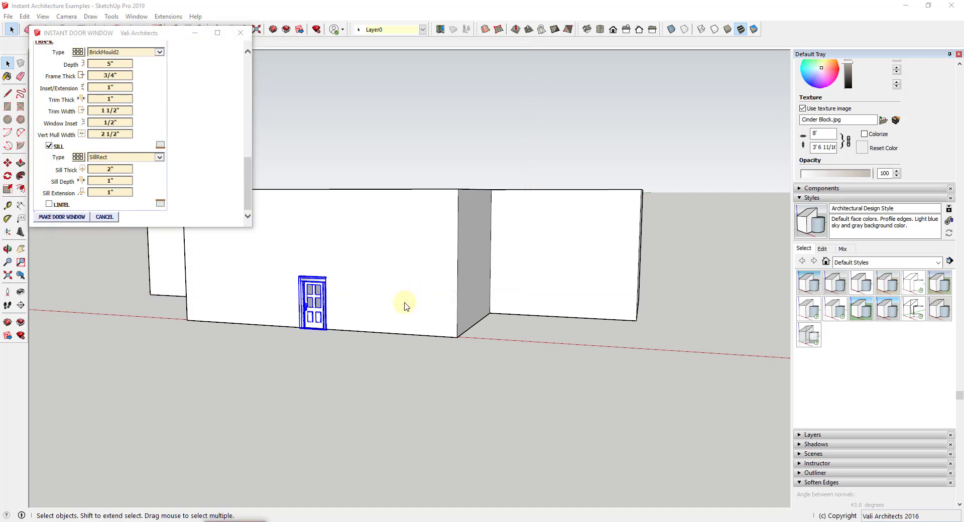
scroll(395, 301, "up", 2)
scroll(395, 302, "up", 2)
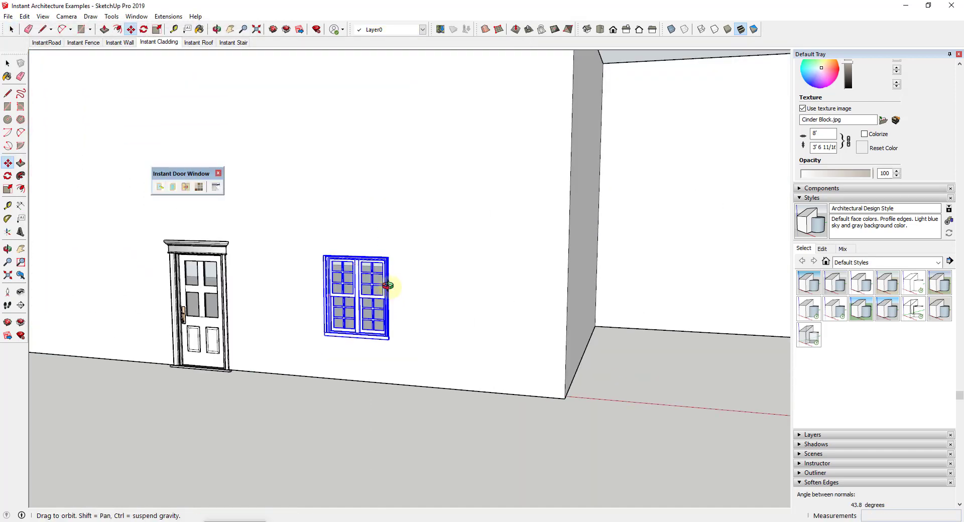
left_click(387, 278)
key("space")
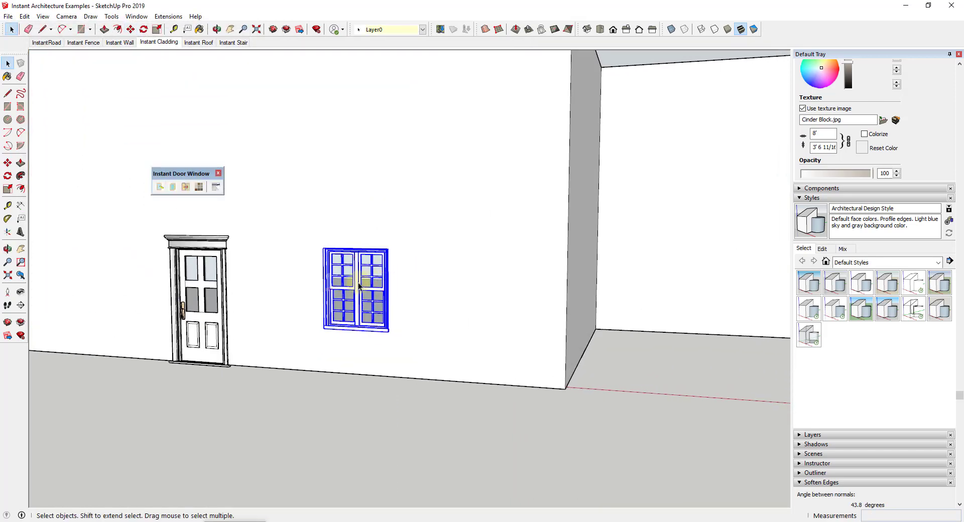
Step: Copy the window along the front wall to the opposite side of the door
scroll(358, 286, "down", 5)
key("m")
key("ctrl")
left_click(351, 288)
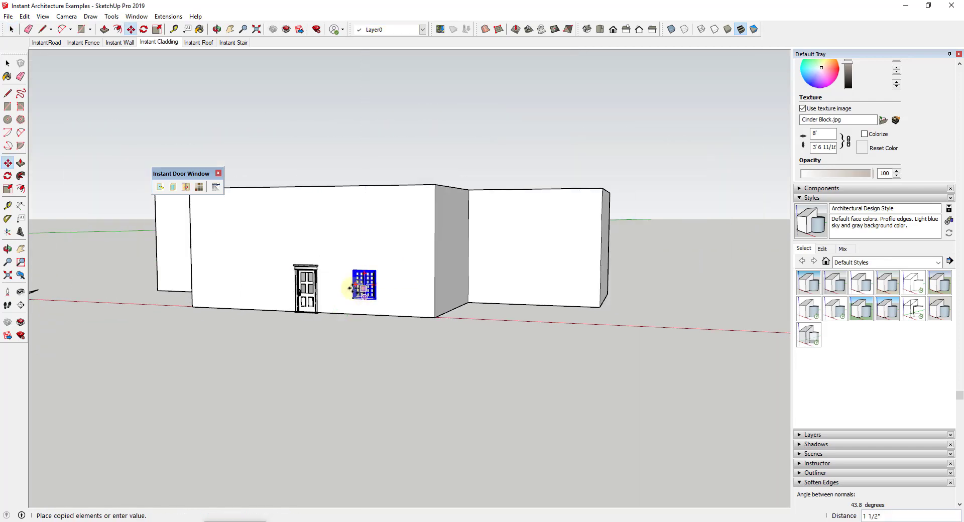
left_click(229, 281)
scroll(221, 279, "up", 5)
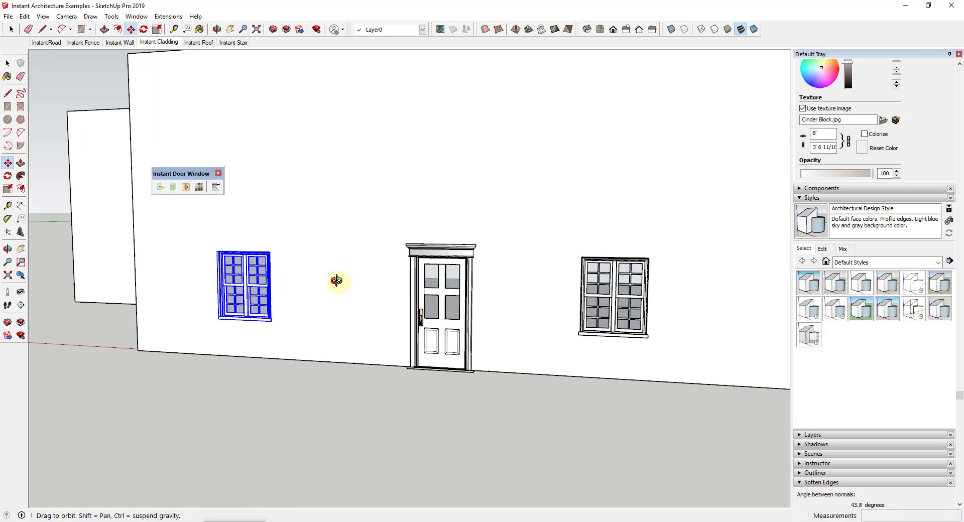
middle_click_drag(336, 281, 239, 291)
Step: Inspect the front wall face with its placed door and windows, then close the Instant Door Window tools
left_click(257, 288)
scroll(266, 289, "up", 2)
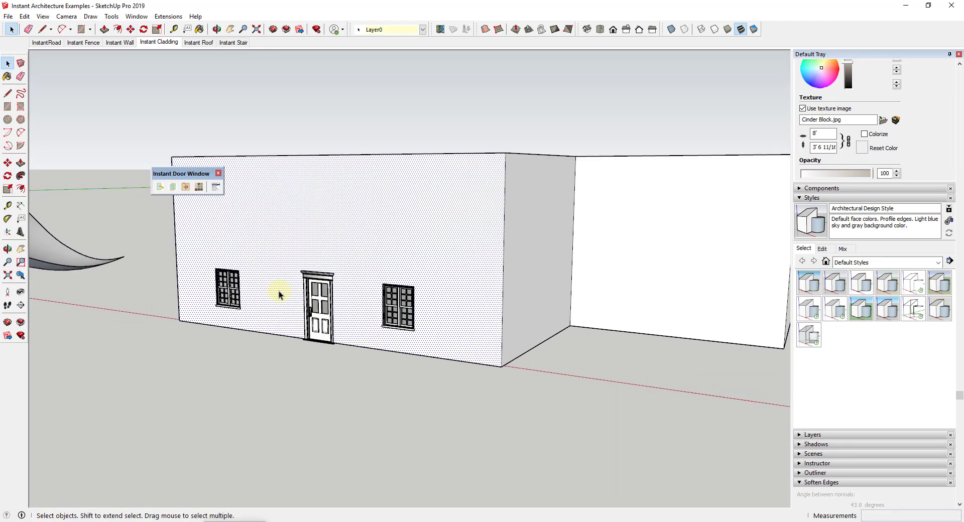
double_click(279, 290)
left_click(279, 290)
scroll(352, 301, "up", 1)
left_click(406, 308)
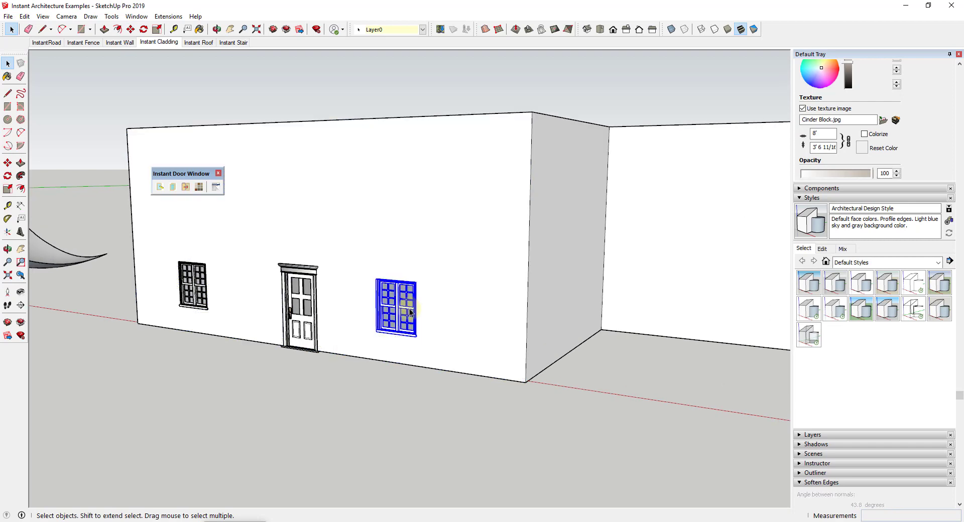
middle_click_drag(407, 308, 431, 312)
scroll(400, 308, "down", 4)
left_click(218, 174)
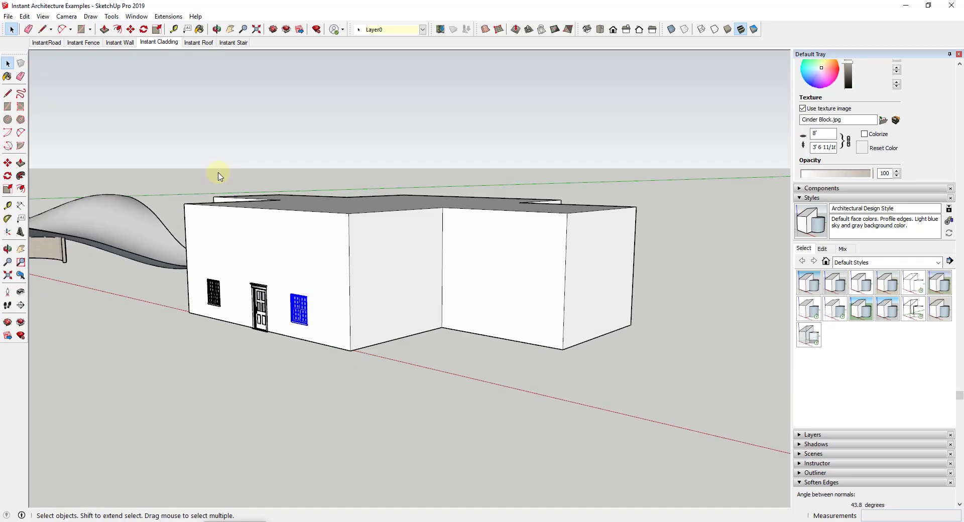
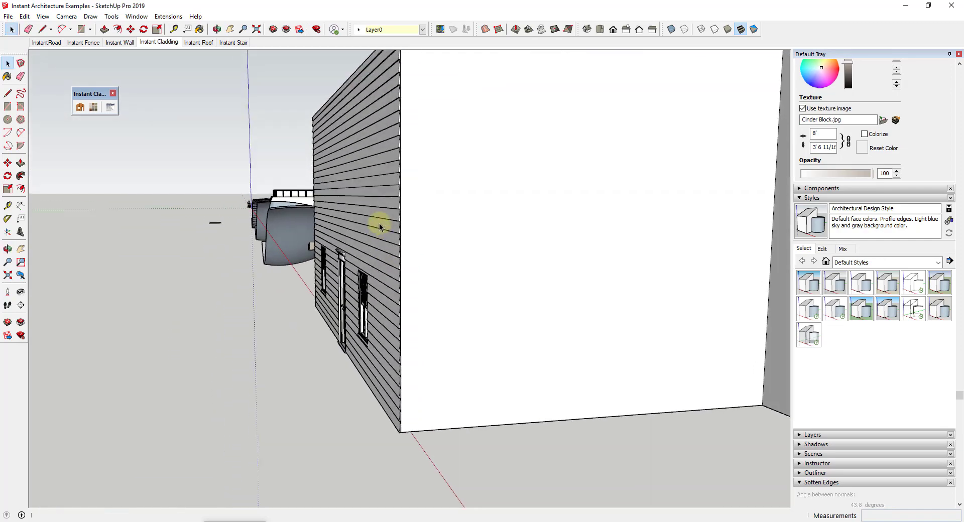
Step: Examine the lap siding on the front wall, at its corner edge and around the windows and door
scroll(413, 213, "up", 3)
scroll(436, 247, "down", 5)
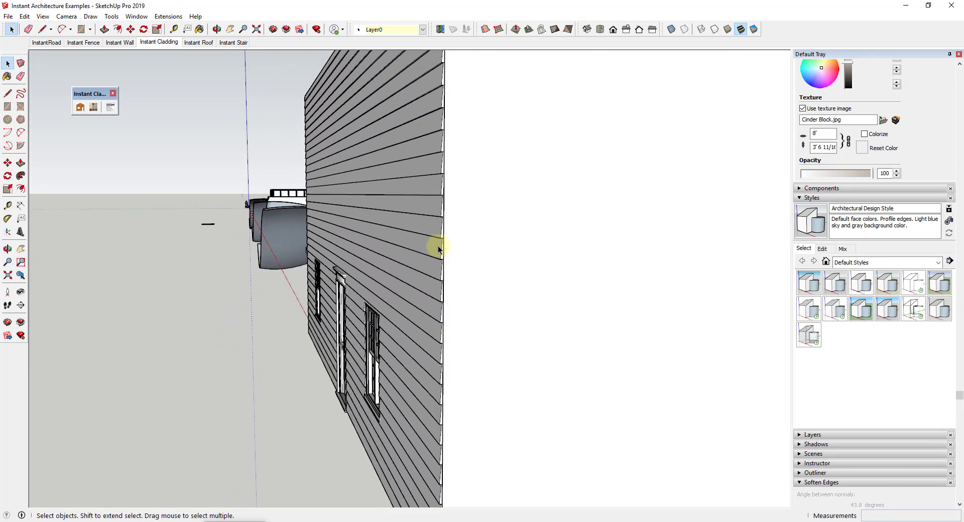
middle_click_drag(405, 269, 575, 223)
scroll(499, 285, "up", 8)
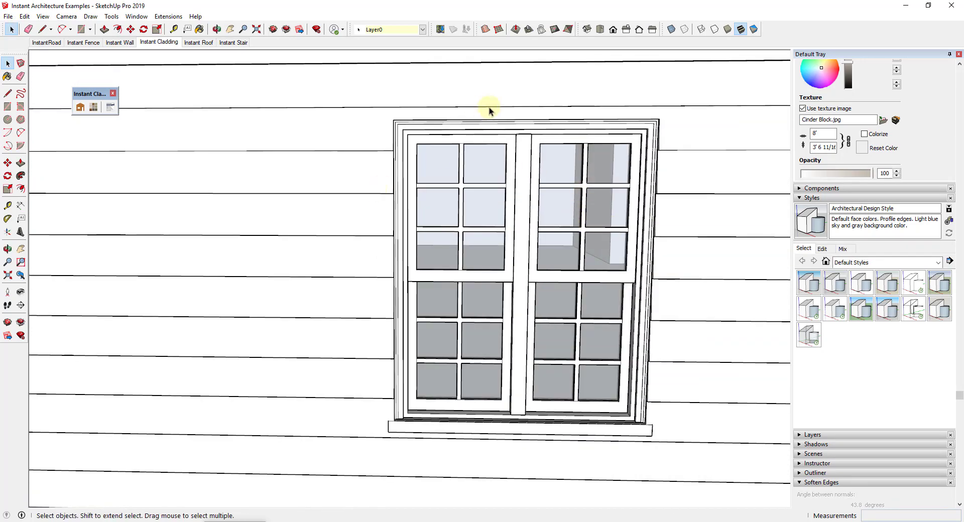
scroll(445, 323, "up", 4)
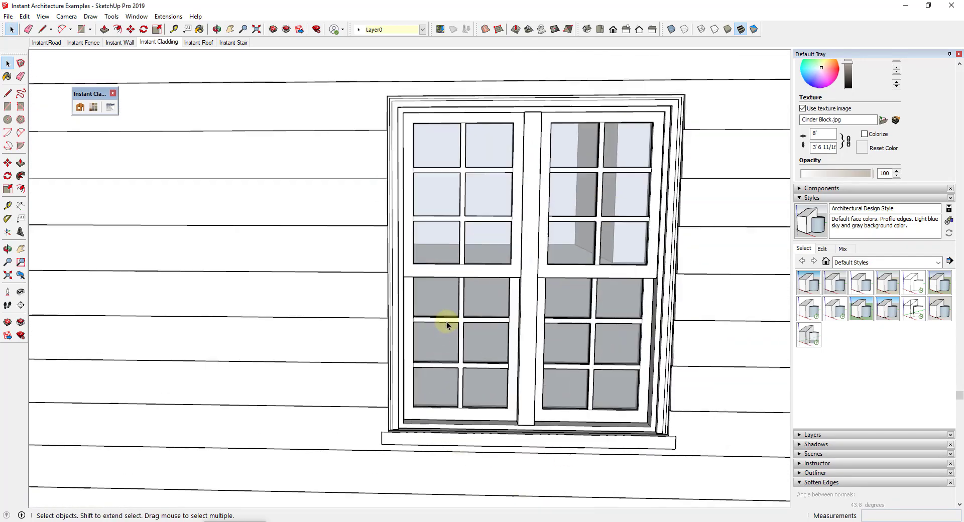
scroll(409, 370, "down", 5)
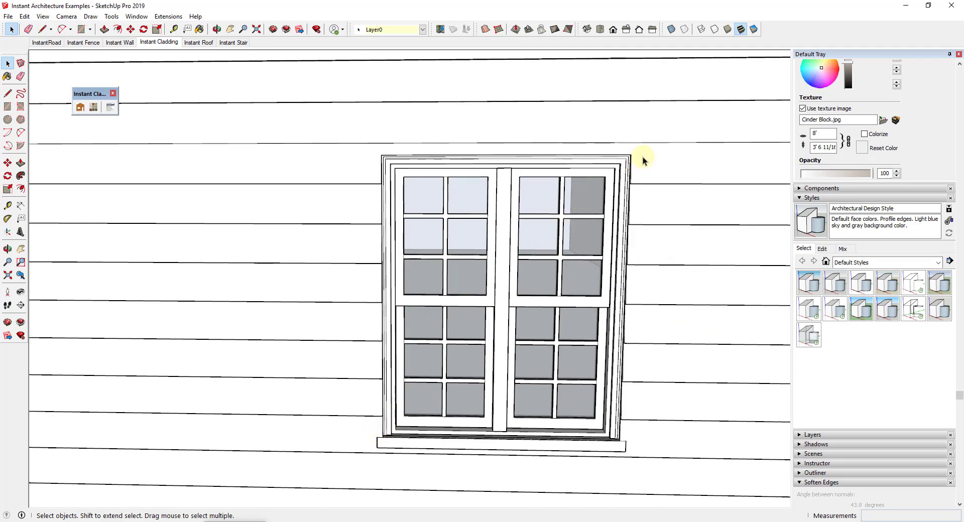
scroll(622, 191, "down", 6)
scroll(479, 213, "up", 4)
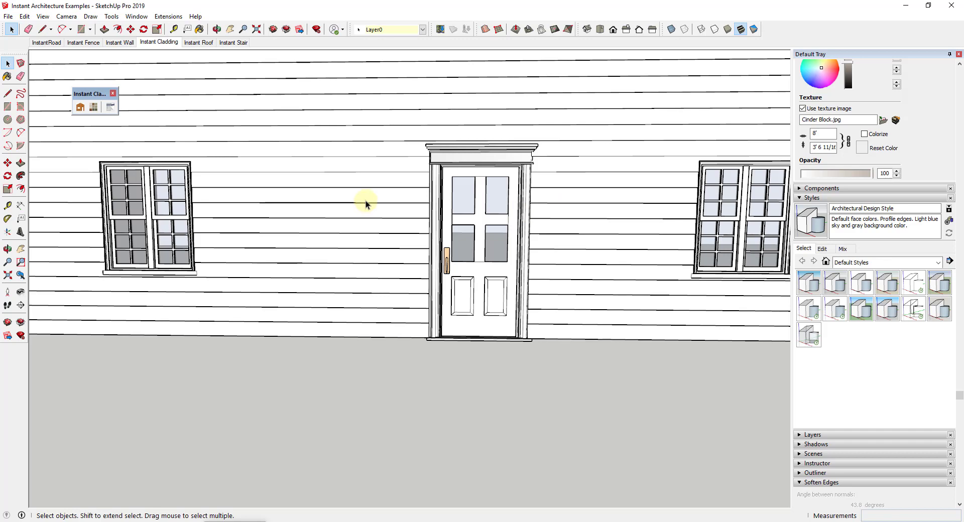
scroll(469, 201, "down", 7)
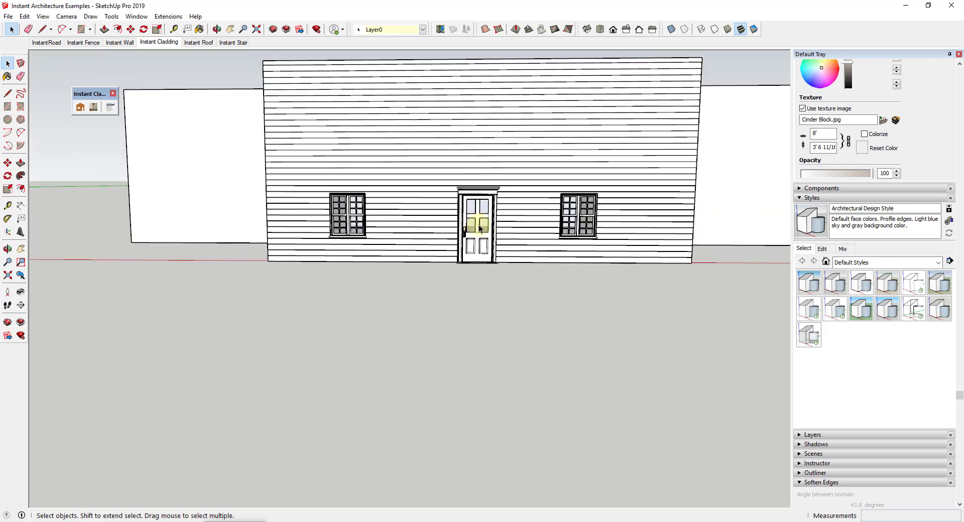
Step: Select the two adjoining side walls and choose the Corrugated Horiz preset as their Instant Cladding style
scroll(544, 219, "up", 2)
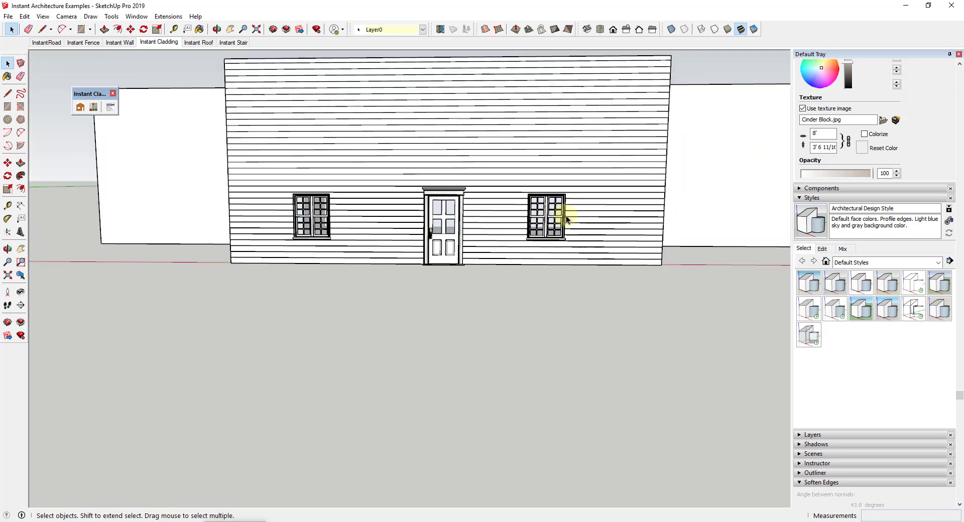
scroll(510, 226, "down", 3)
middle_click_drag(413, 200, 317, 235)
left_click(473, 206)
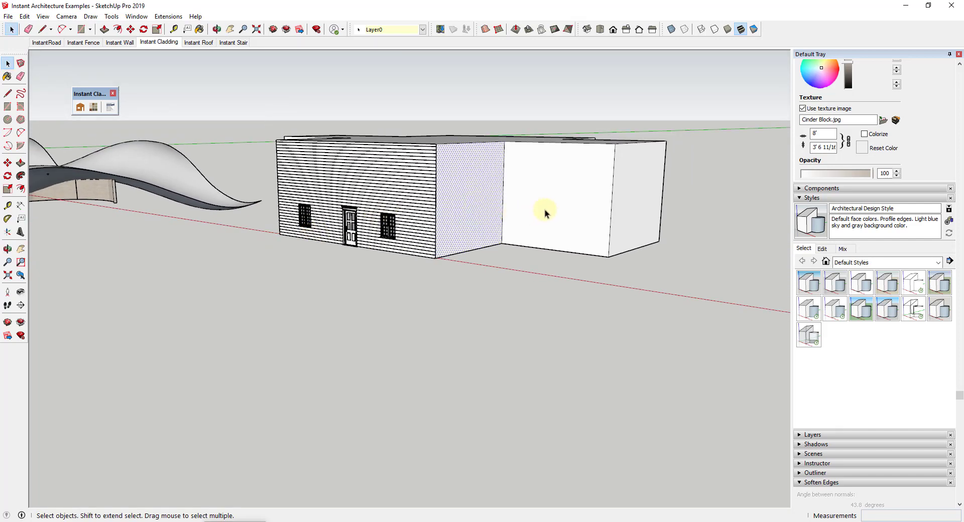
left_click(544, 214, "shift")
left_click(82, 105)
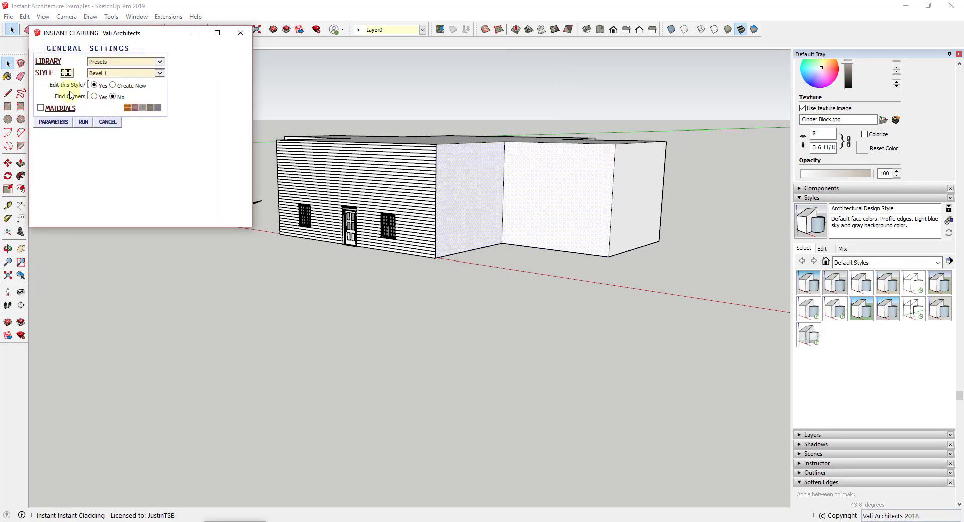
left_click(70, 75)
mouse_move(107, 147)
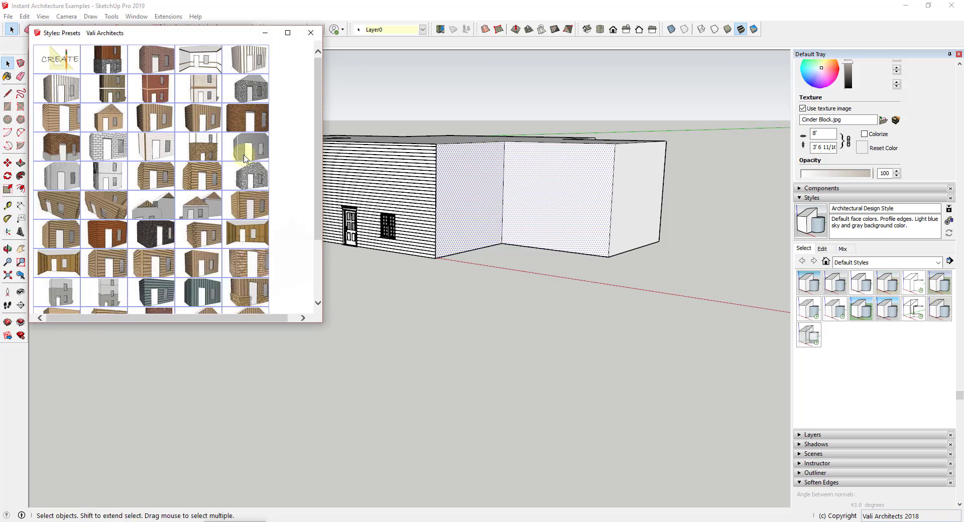
left_click(245, 159)
left_click(310, 33)
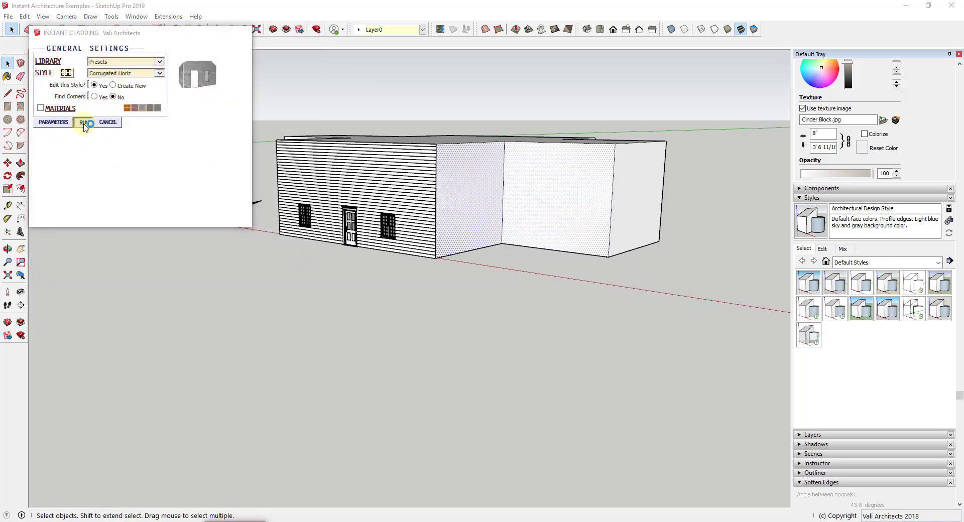
Step: Generate the corrugated cladding on the two side walls without Find Corners and inspect its edges
left_click(83, 124)
scroll(621, 203, "up", 10)
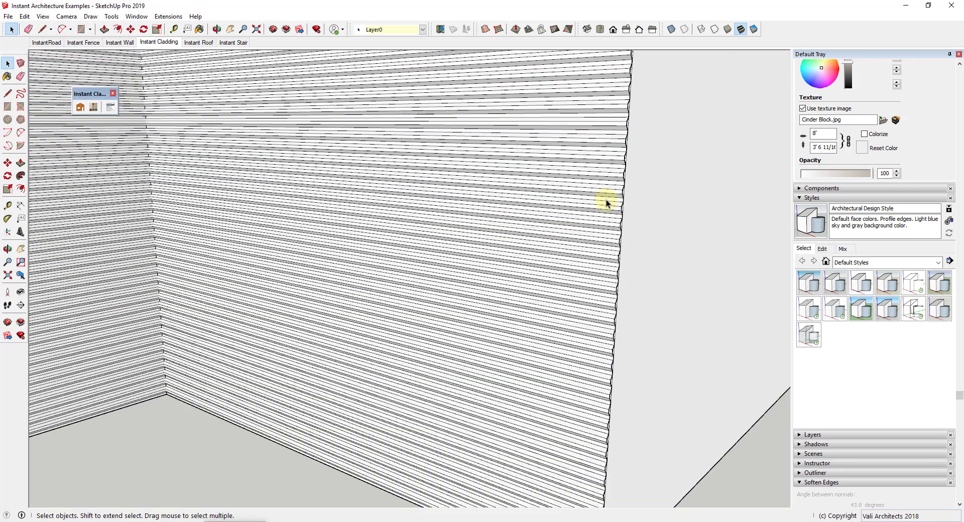
middle_click_drag(607, 200, 453, 164)
scroll(452, 163, "down", 8)
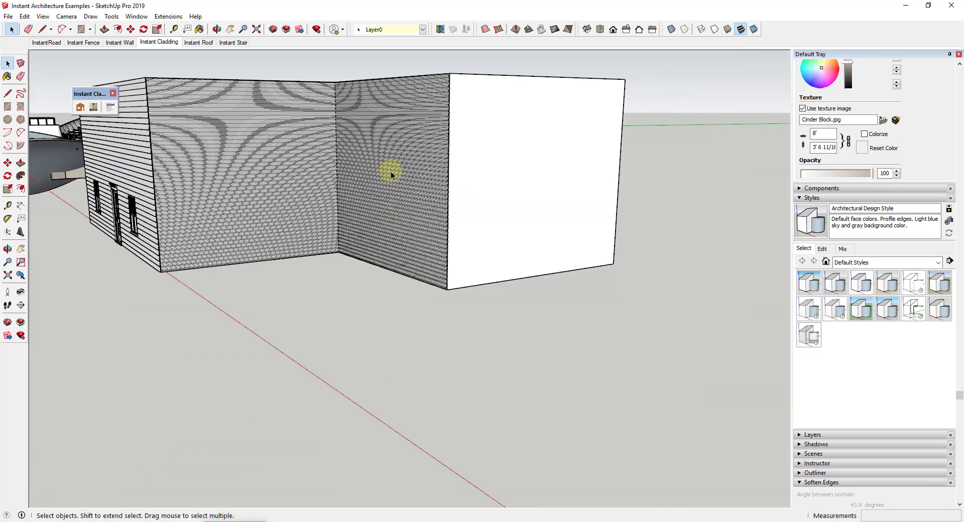
middle_click_drag(389, 170, 400, 172)
Step: Clad the two side walls in Corrugated Horiz with Find Corners and Make Corners on, using 1" thick, 3" wide corners
left_click(80, 108)
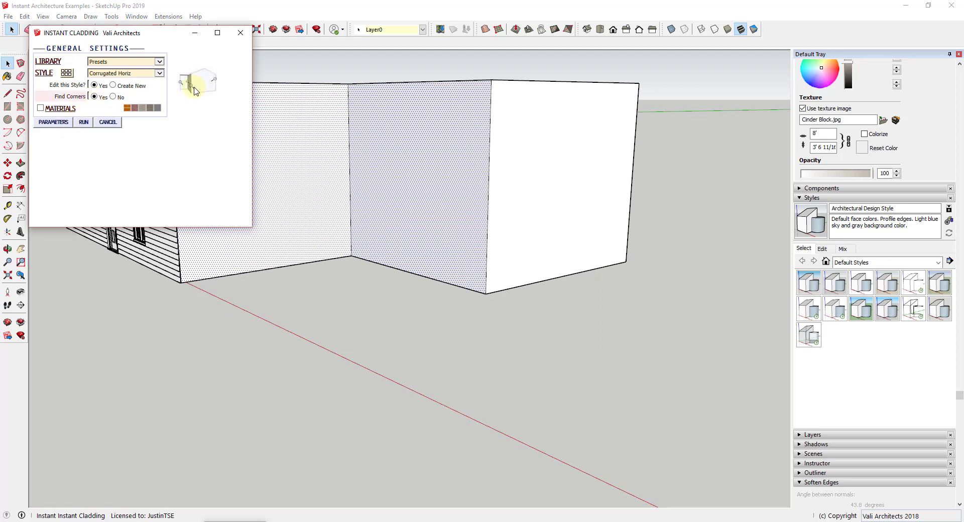
left_click(52, 123)
scroll(218, 146, "down", 4)
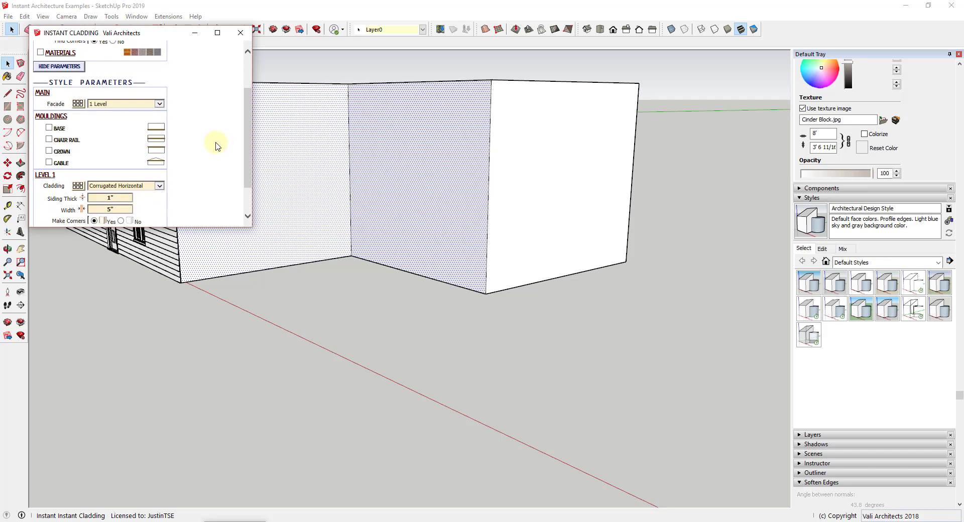
scroll(217, 147, "down", 2)
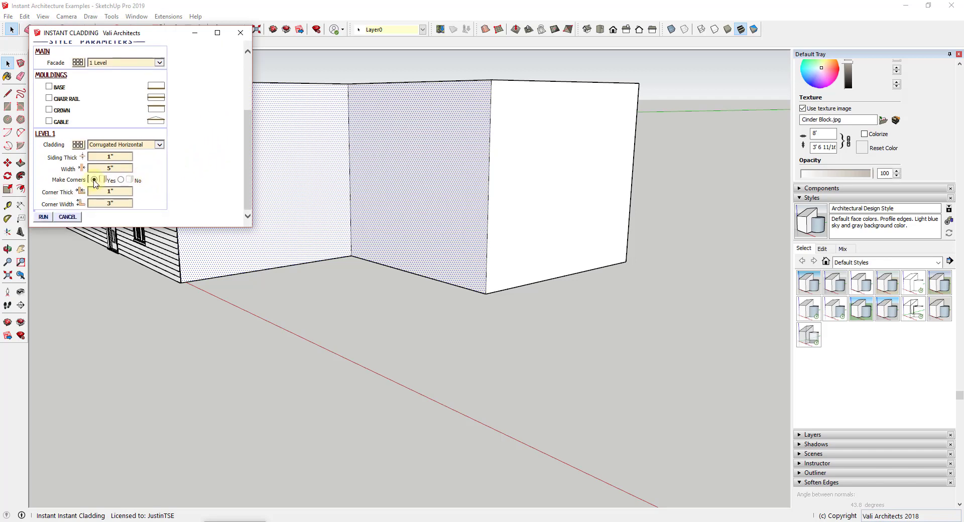
left_click(43, 217)
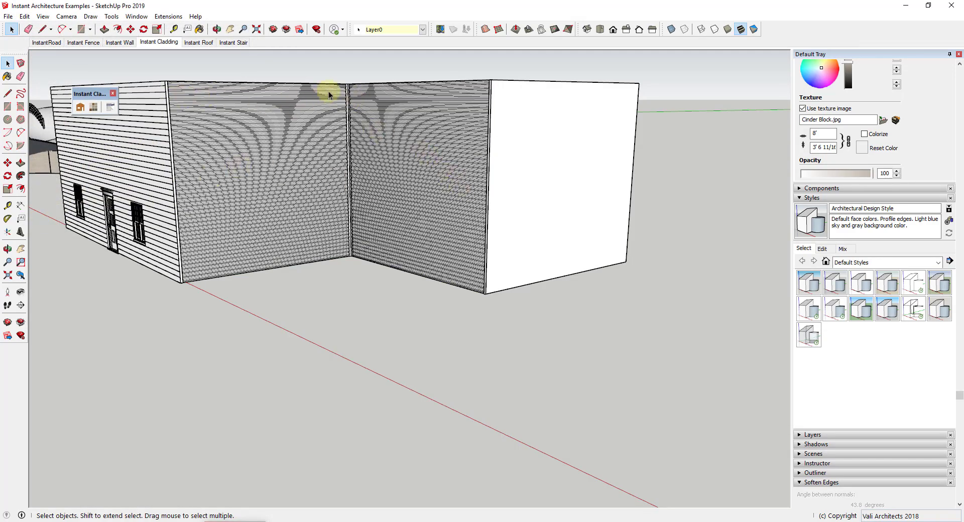
Step: Examine the corner trim of the corrugated cladding at the outer edge and at the inside corner
scroll(477, 108, "up", 6)
middle_click_drag(512, 104, 486, 224)
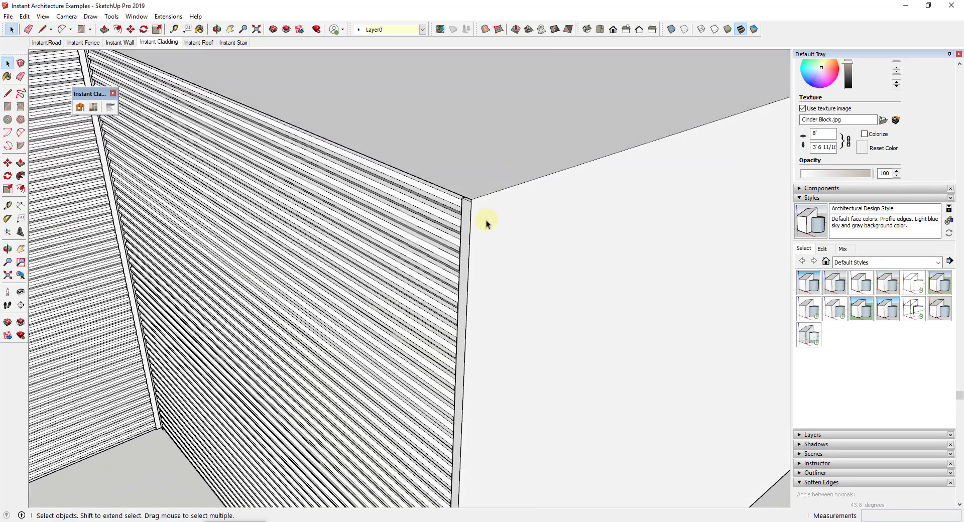
scroll(486, 223, "up", 4)
middle_click_drag(462, 193, 494, 213)
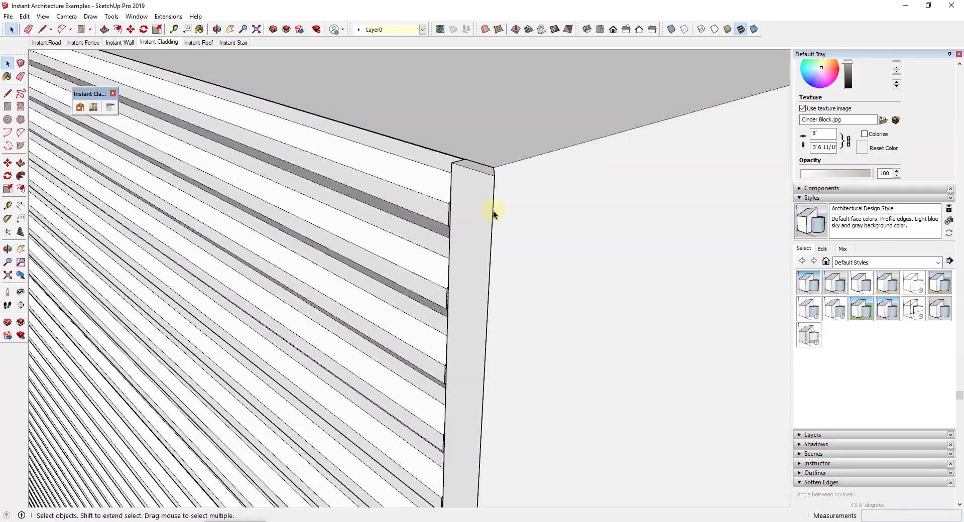
scroll(404, 204, "down", 5)
middle_click_drag(405, 204, 129, 101)
scroll(142, 95, "up", 5)
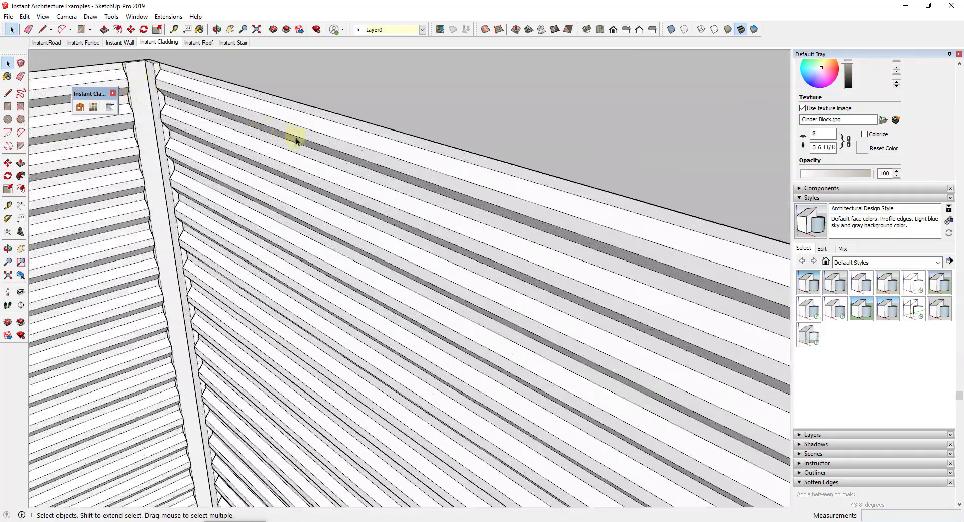
middle_click_drag(297, 141, 166, 101)
scroll(219, 88, "up", 2)
mouse_move(219, 89)
middle_mouse_down()
mouse_move(261, 110)
mouse_move(218, 130)
middle_mouse_up()
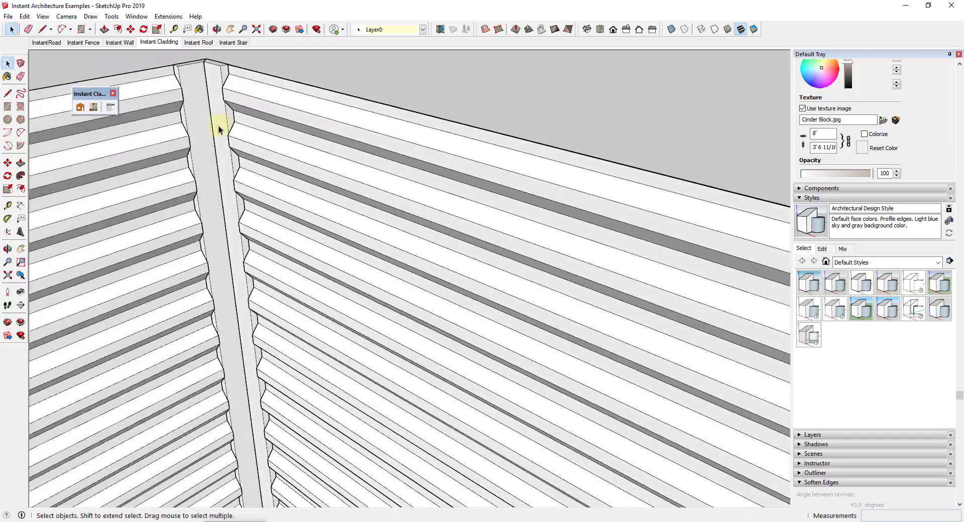
scroll(218, 129, "down", 8)
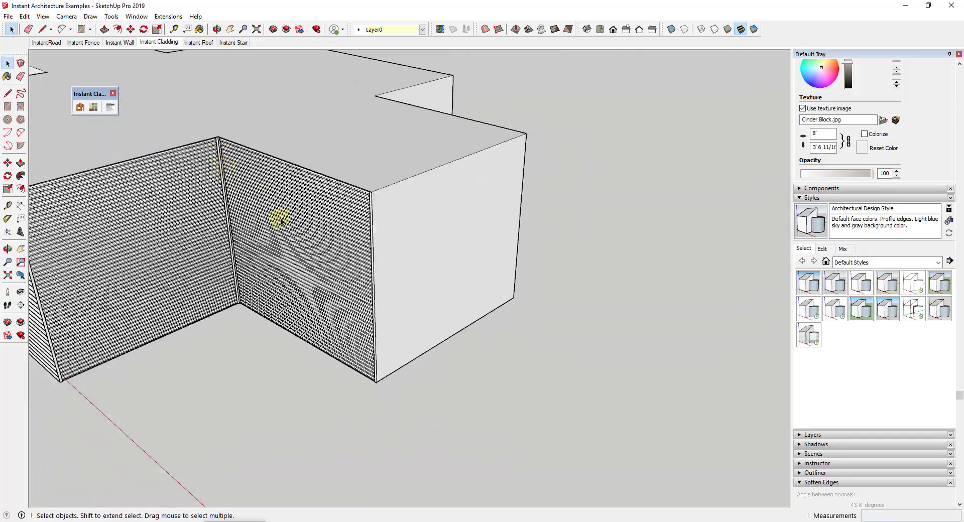
Step: Clad the blank end wall beside the corrugated siding with a preset style of vertical boards
mouse_move(281, 221)
middle_mouse_down()
mouse_move(374, 236)
mouse_move(400, 251)
mouse_move(422, 218)
mouse_move(476, 193)
mouse_move(441, 156)
mouse_move(585, 217)
mouse_move(495, 221)
middle_mouse_up()
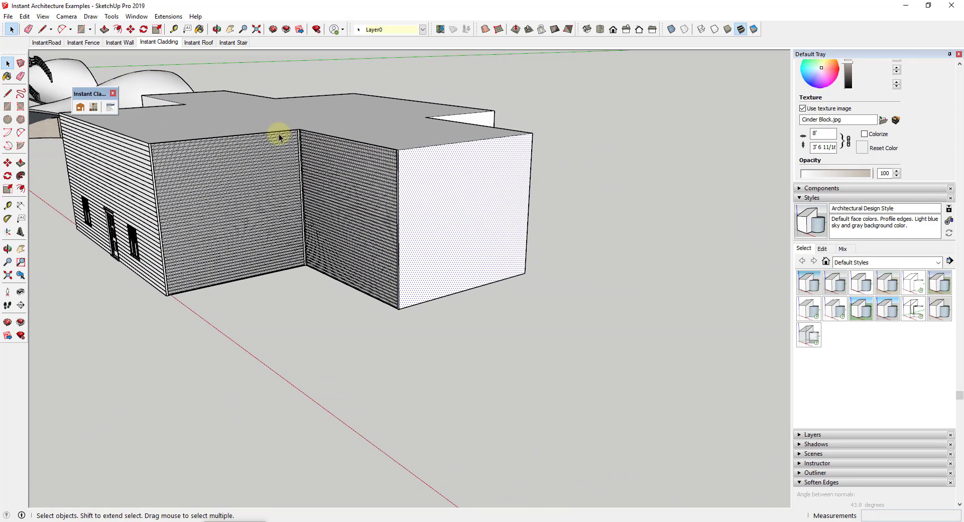
left_click(90, 110)
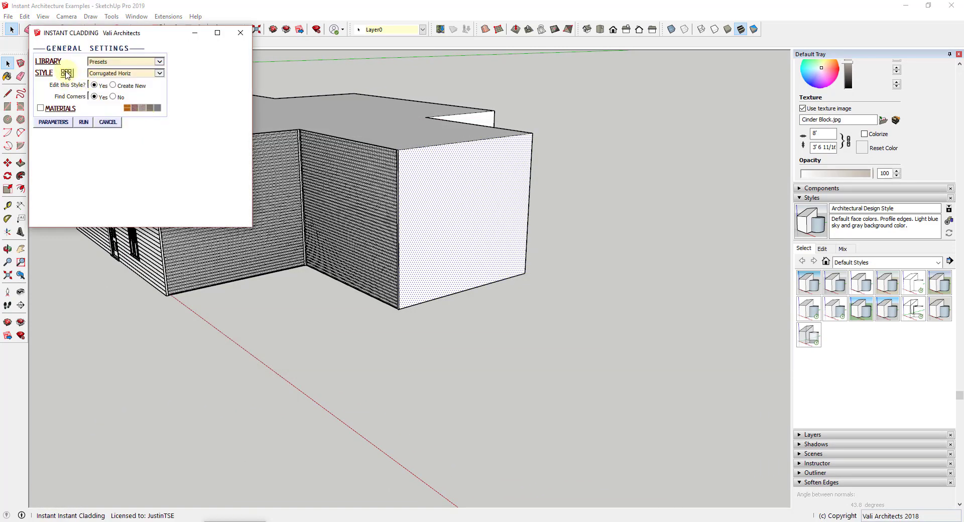
left_click(66, 73)
mouse_move(93, 206)
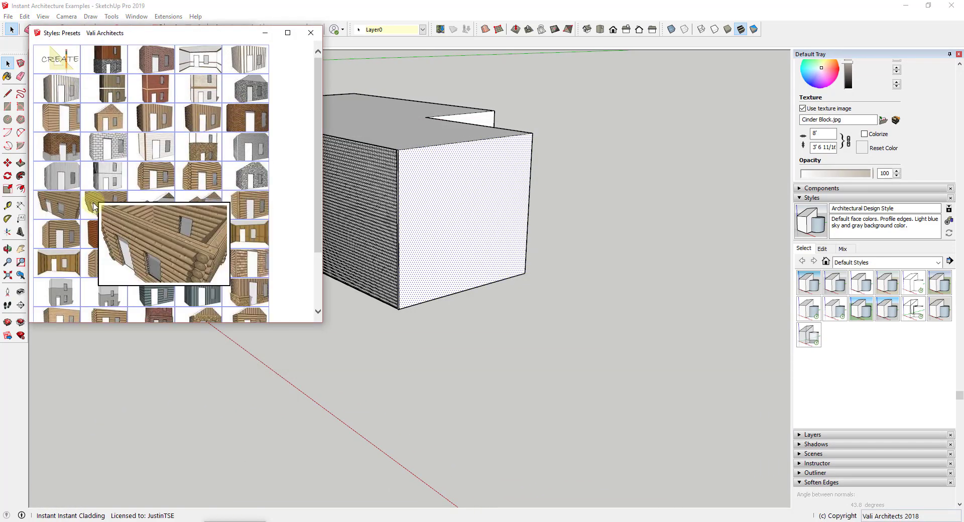
left_click(311, 32)
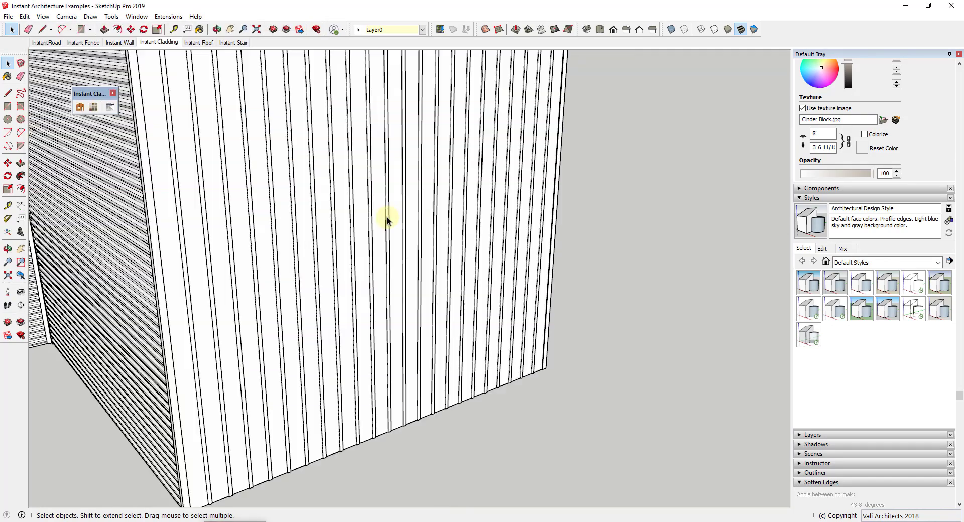
middle_click_drag(387, 214, 490, 253)
scroll(459, 288, "down", 5)
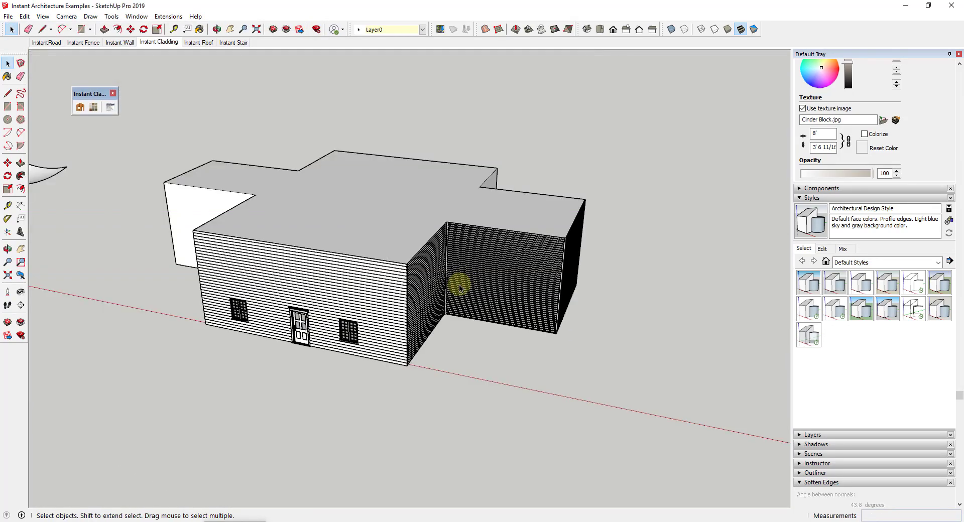
Step: Select the building's top face and replace the Instant Cladding toolbar with the Instant Roof toolbar
left_click(369, 233)
mouse_move(377, 232)
middle_mouse_down()
mouse_move(490, 214)
mouse_move(639, 224)
mouse_move(311, 233)
middle_mouse_up()
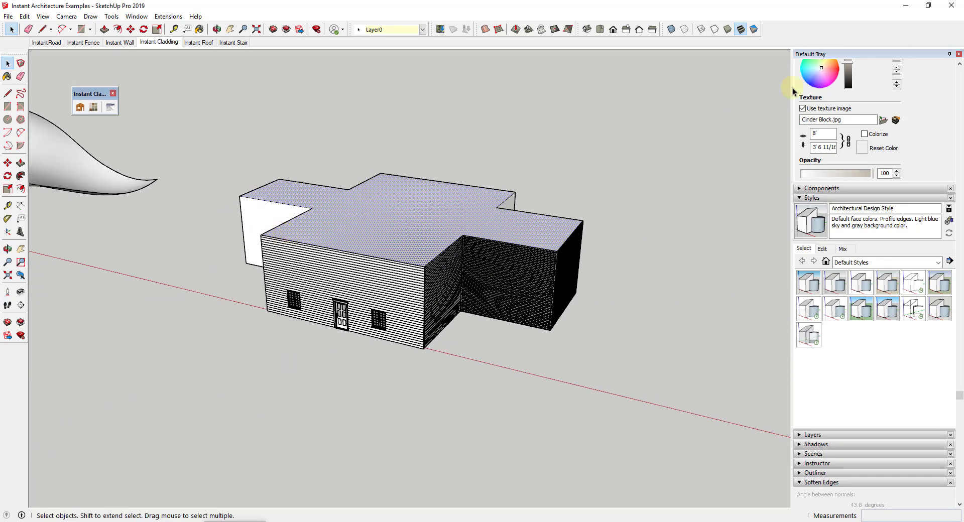
left_click(114, 95)
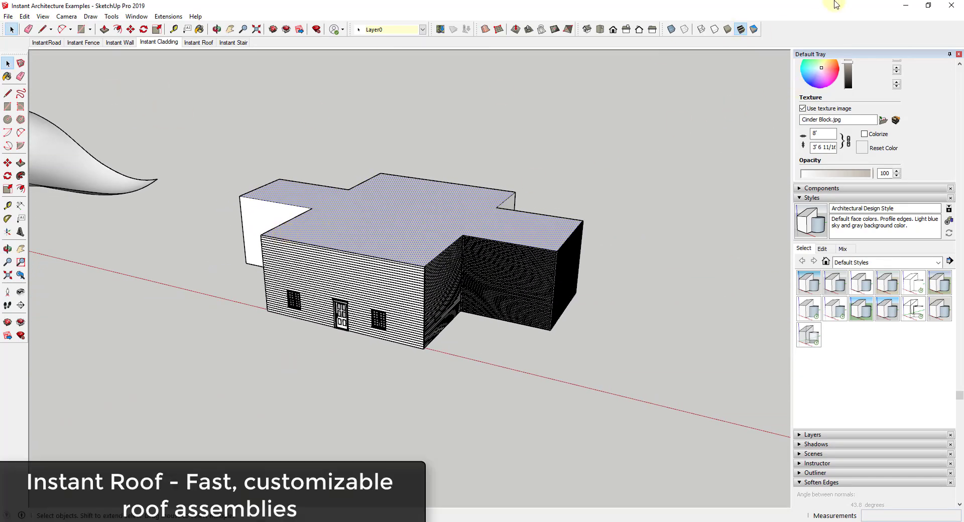
right_click(769, 28)
left_click(789, 213)
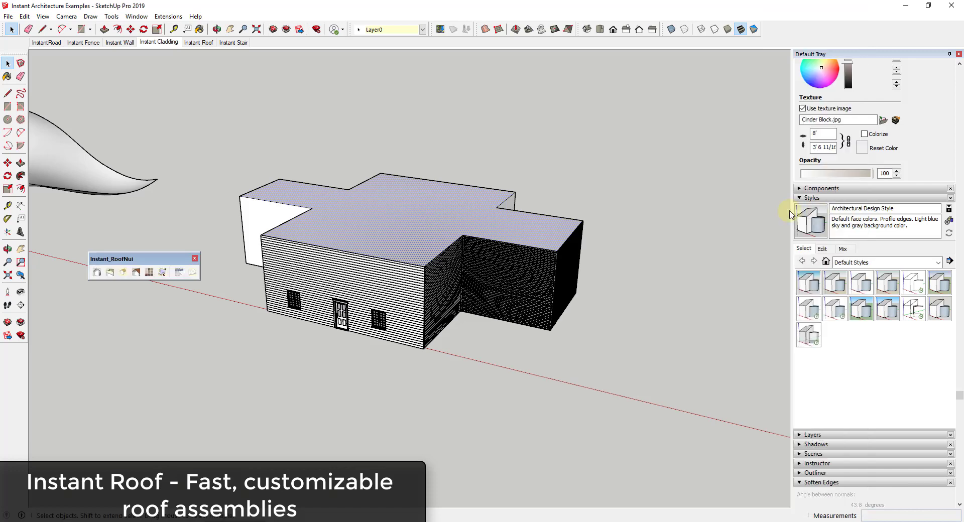
left_click_drag(155, 251, 118, 83)
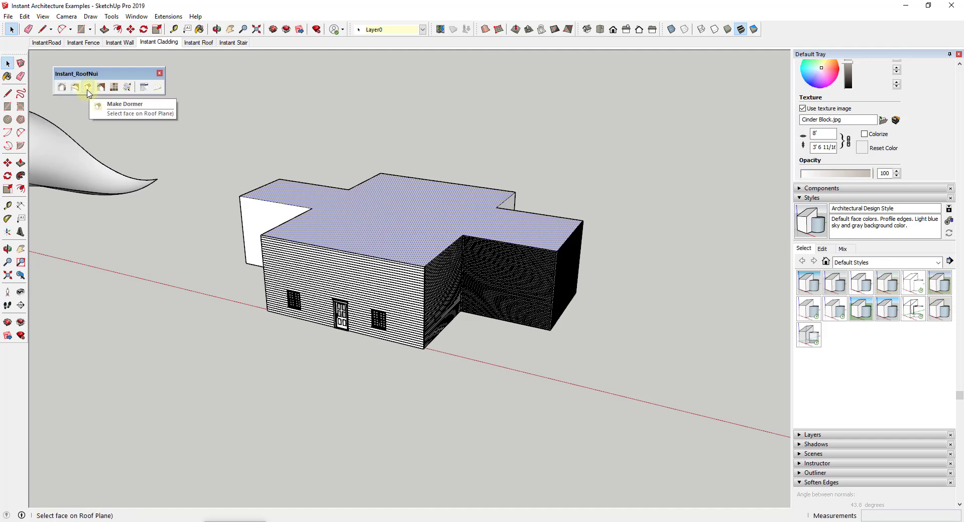
Step: Start an Instant Roof on the selected top face, browse the preset roof styles and choose Plantation 2
left_click(61, 88)
left_click(65, 73)
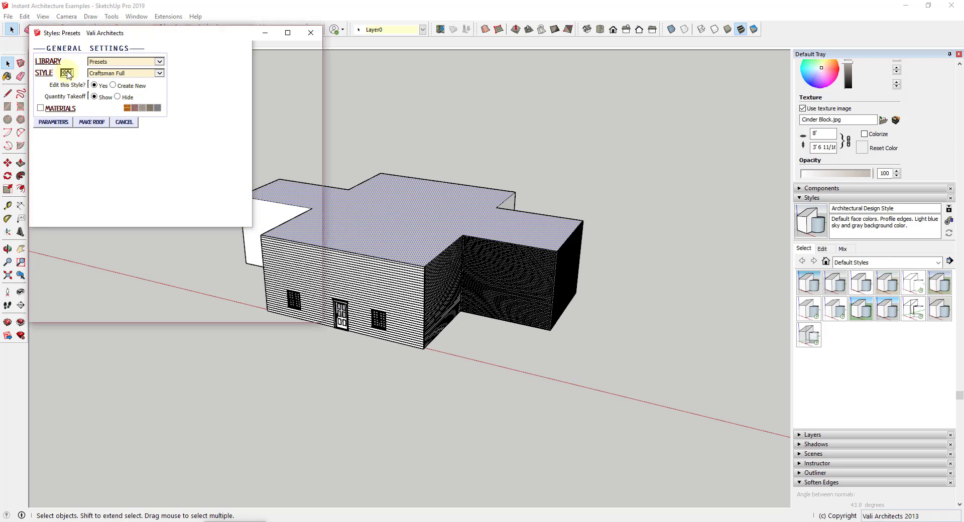
left_click_drag(317, 148, 329, 240)
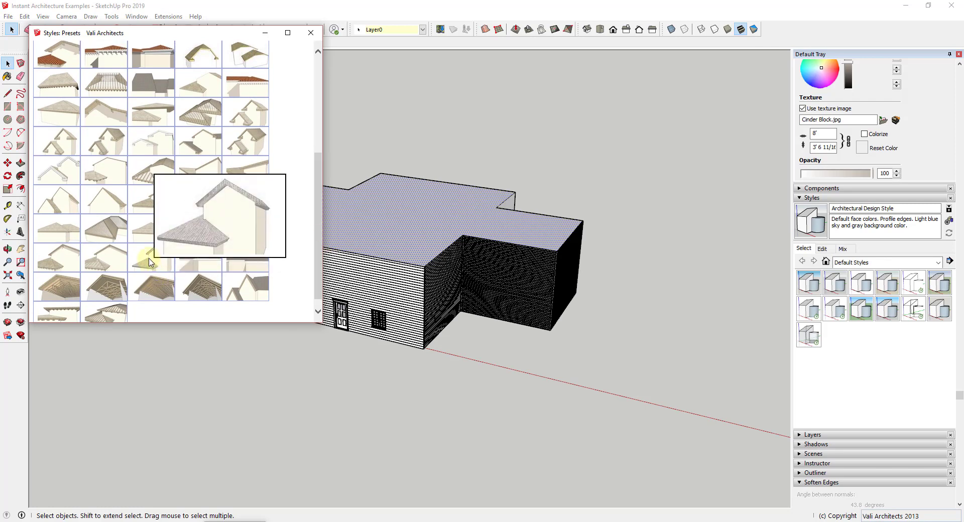
mouse_move(122, 262)
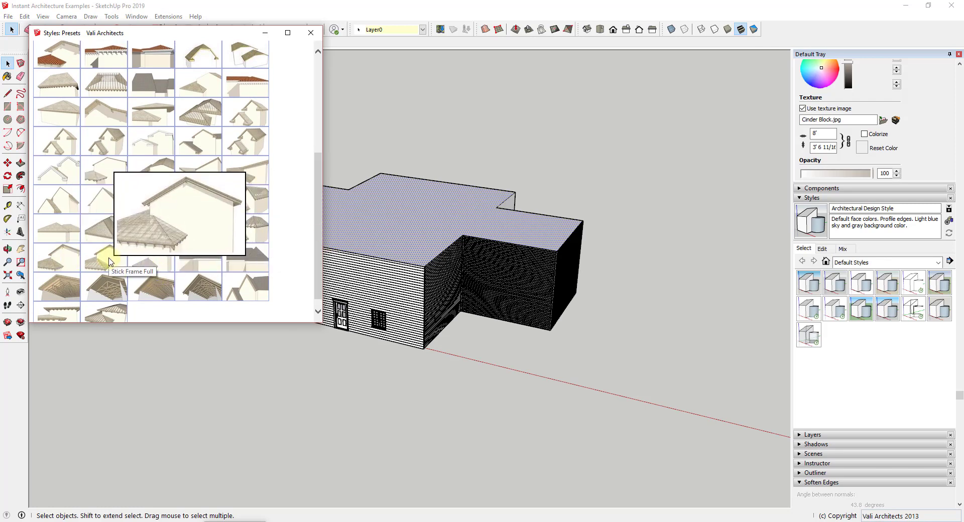
mouse_move(114, 232)
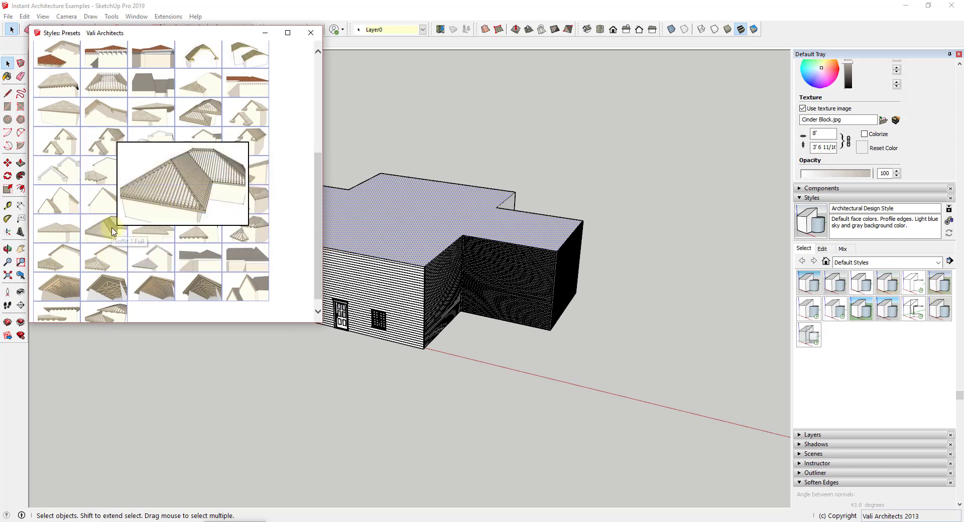
mouse_move(101, 170)
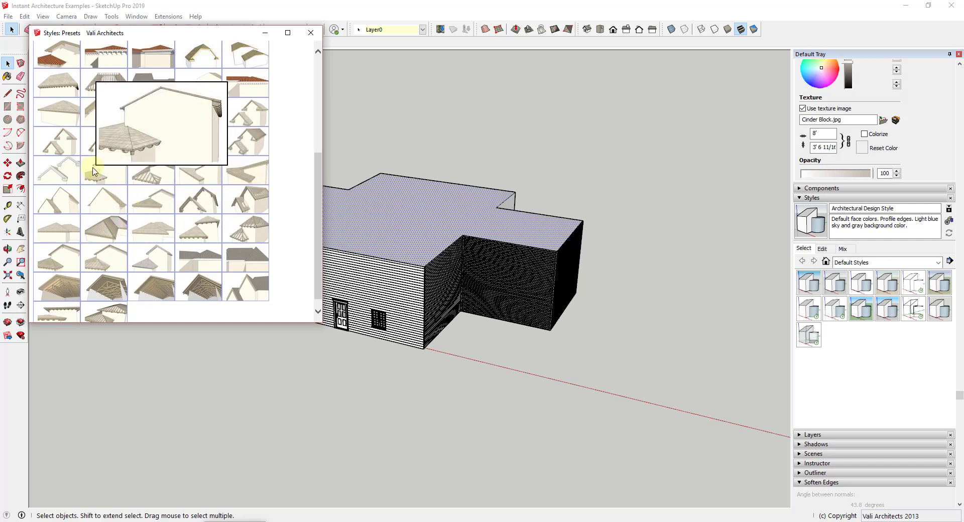
mouse_move(110, 143)
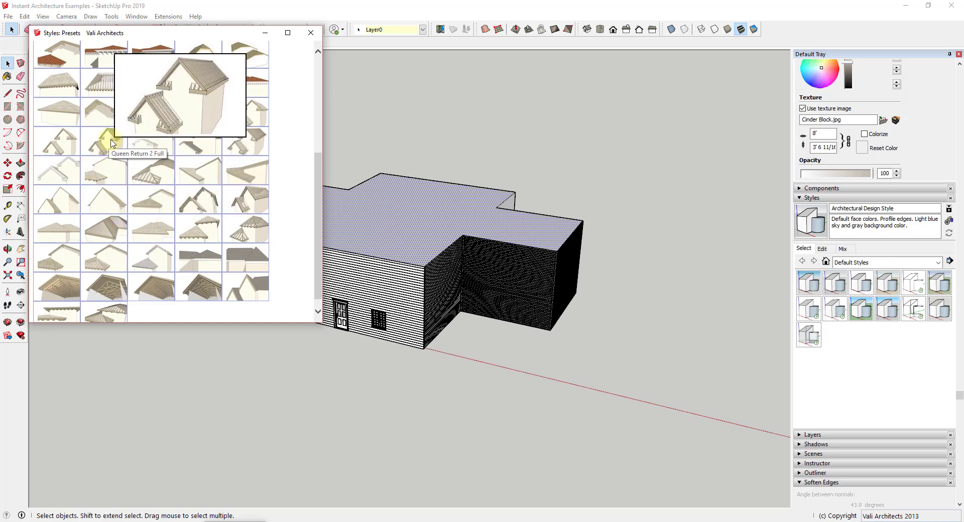
scroll(109, 148, "up", 1)
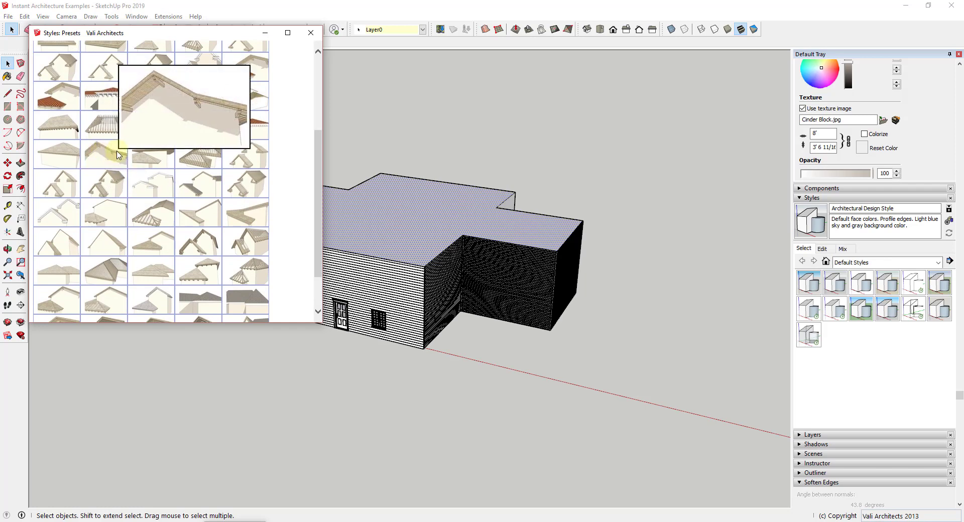
left_click(311, 35)
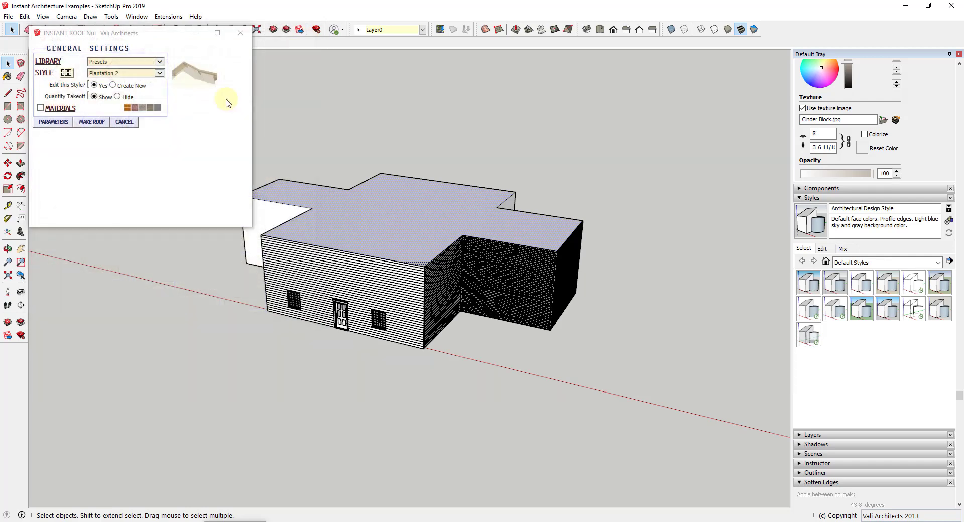
Step: Generate the Plantation 2 roof over the building and dismiss the quantity takeoff report
left_click(93, 123)
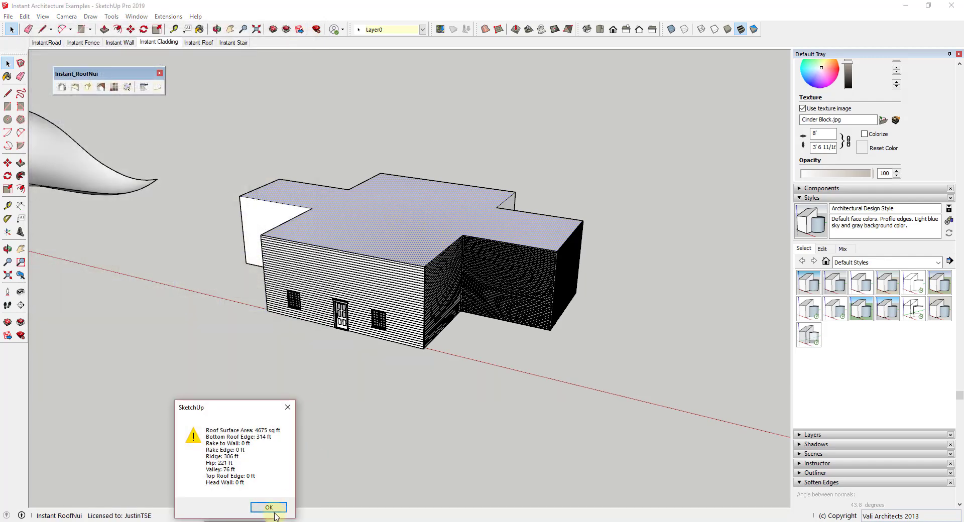
left_click(269, 507)
middle_click_drag(530, 270, 564, 293)
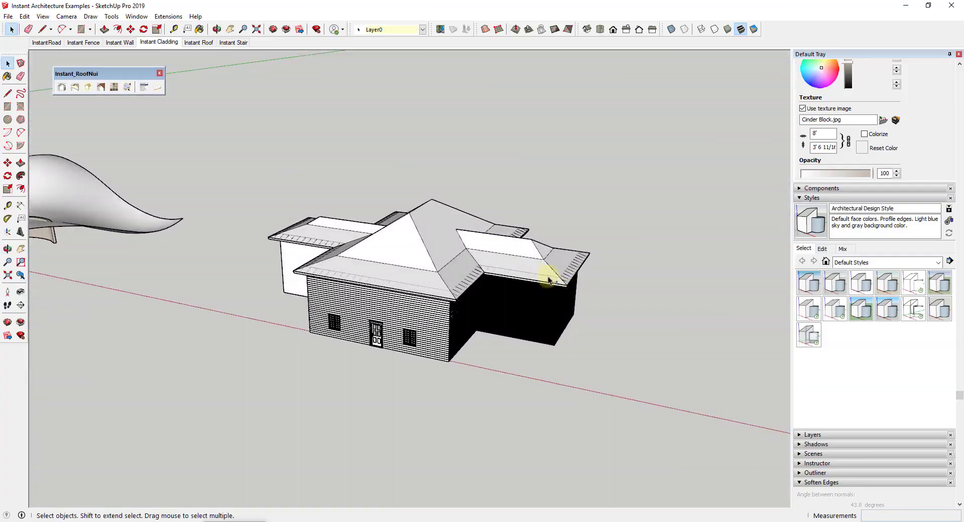
Step: Undo the Plantation 2 roof, generate a California Ranch roof on the same face instead, and dismiss the quantity takeoff report
key("ctrl+z")
left_click(63, 88)
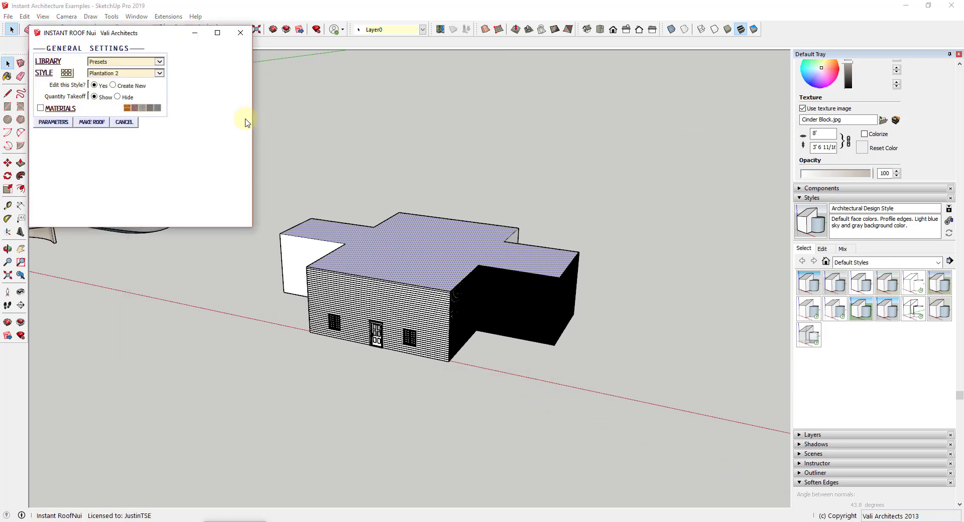
left_click(66, 73)
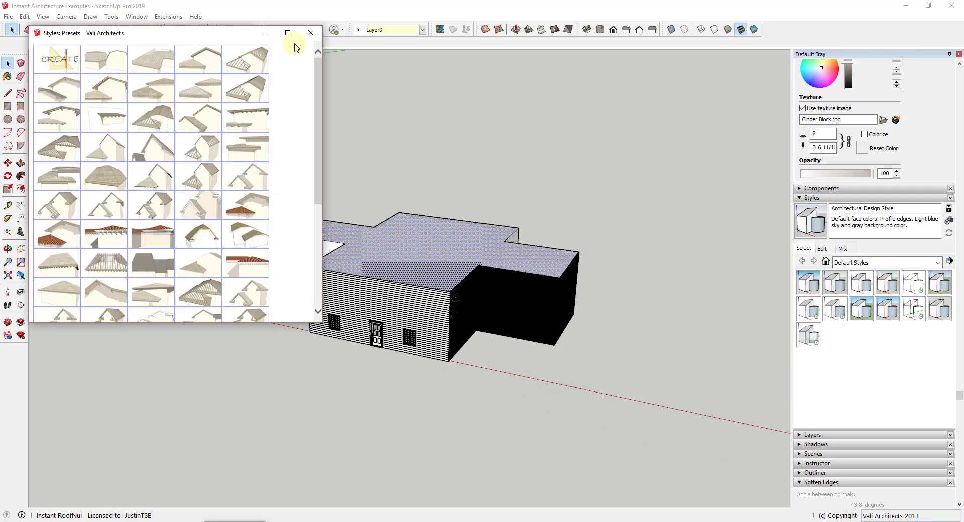
left_click(311, 34)
left_click(95, 126)
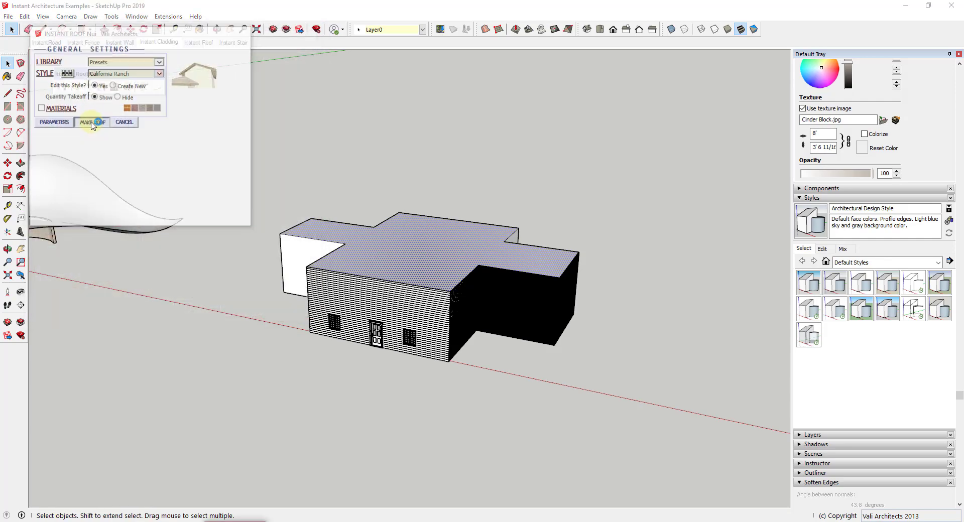
left_click(270, 507)
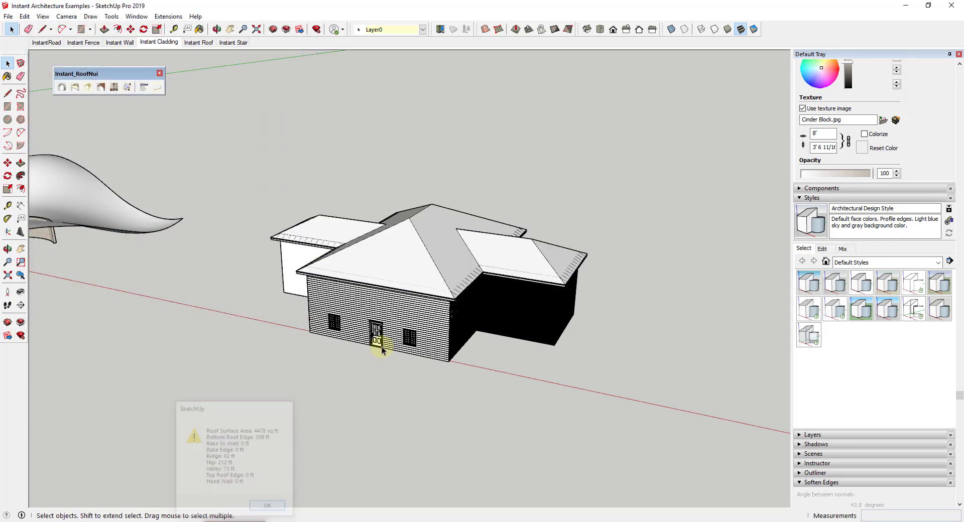
Step: Examine the new roof's eaves and the wall cladding from beneath the building
middle_click_drag(377, 343, 433, 169)
left_click_drag(432, 169, 405, 43)
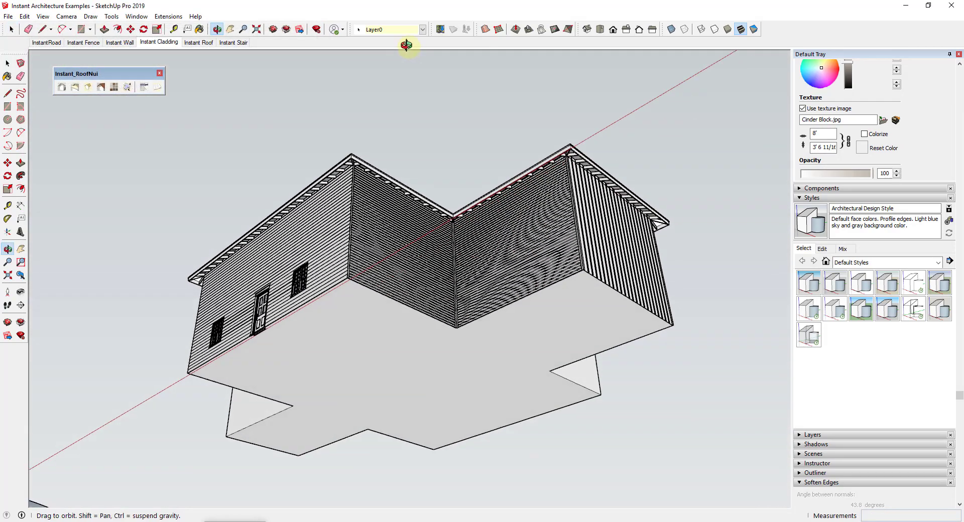
key("space")
scroll(523, 142, "up", 5)
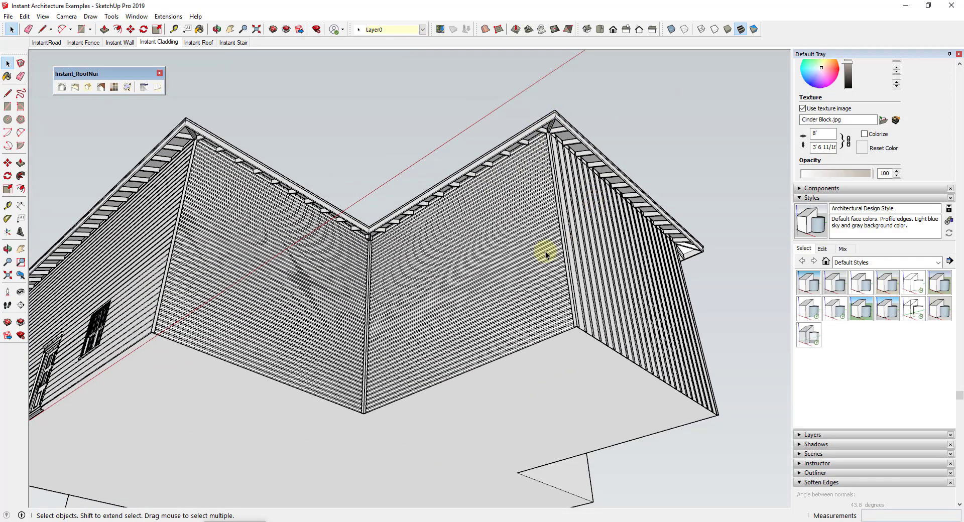
scroll(417, 243, "down", 5)
middle_click_drag(417, 243, 316, 221)
Step: Select both top faces of the neighbouring two-level building
scroll(682, 254, "down", 3)
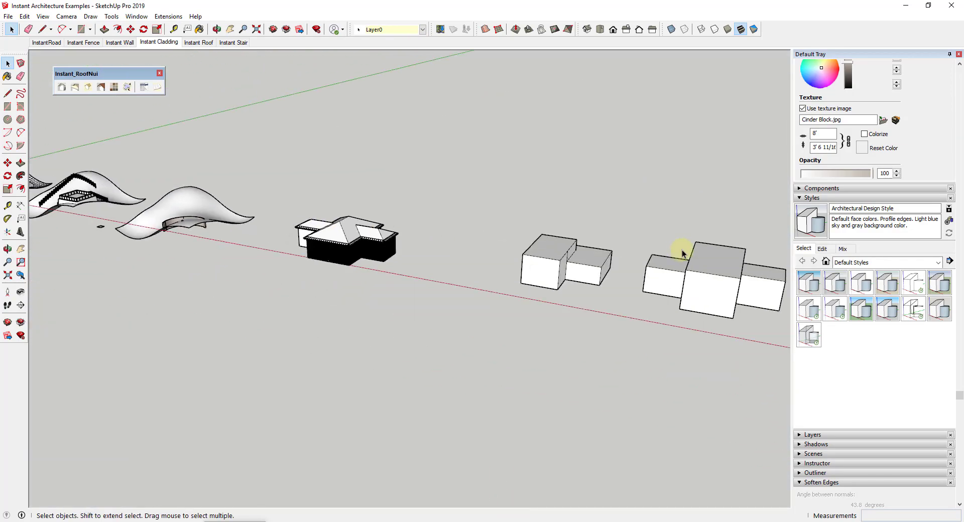
scroll(683, 253, "up", 2)
middle_click_drag(563, 267, 495, 290)
left_click(494, 290)
left_click(445, 258, "shift")
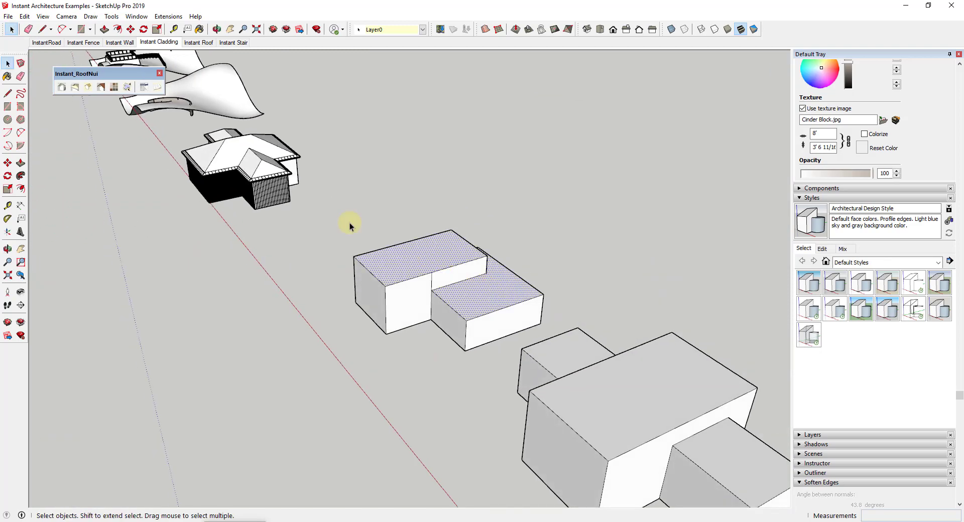
Step: Generate an Instant Roof in the California Ranch 2 preset style on both selected faces and dismiss the quantity takeoff report
left_click(65, 90)
left_click(67, 75)
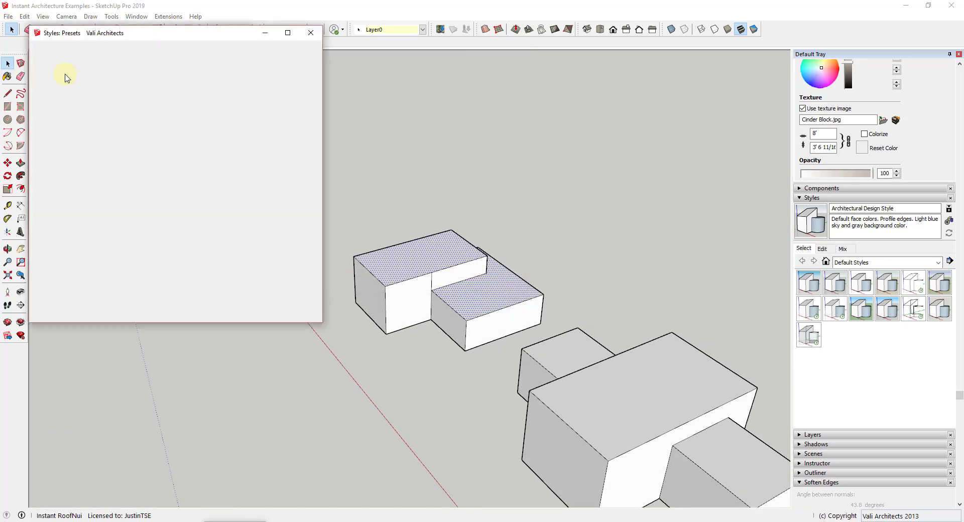
mouse_move(151, 94)
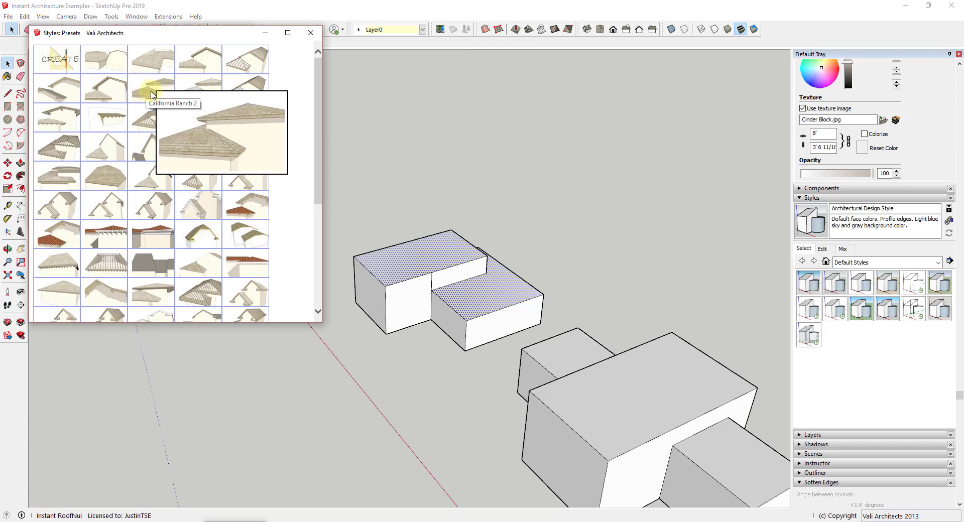
left_click(151, 94)
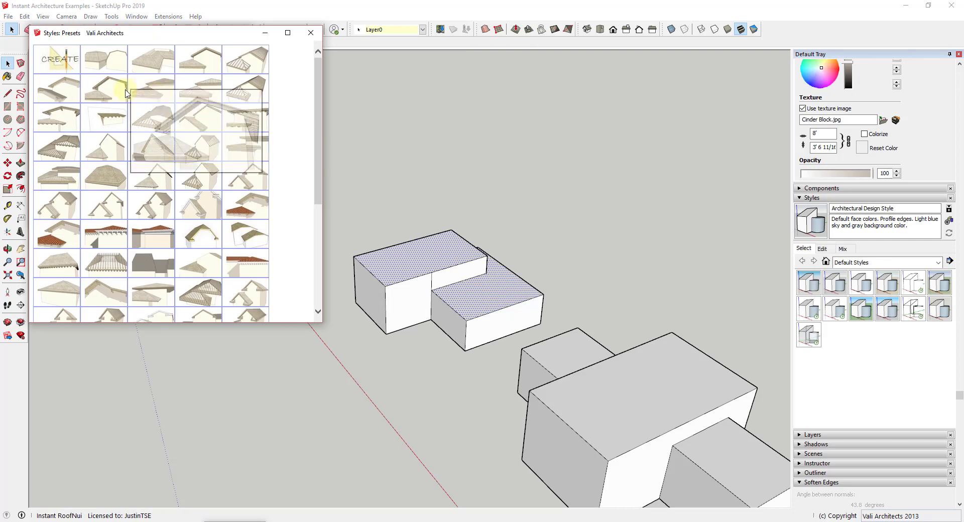
left_click(311, 33)
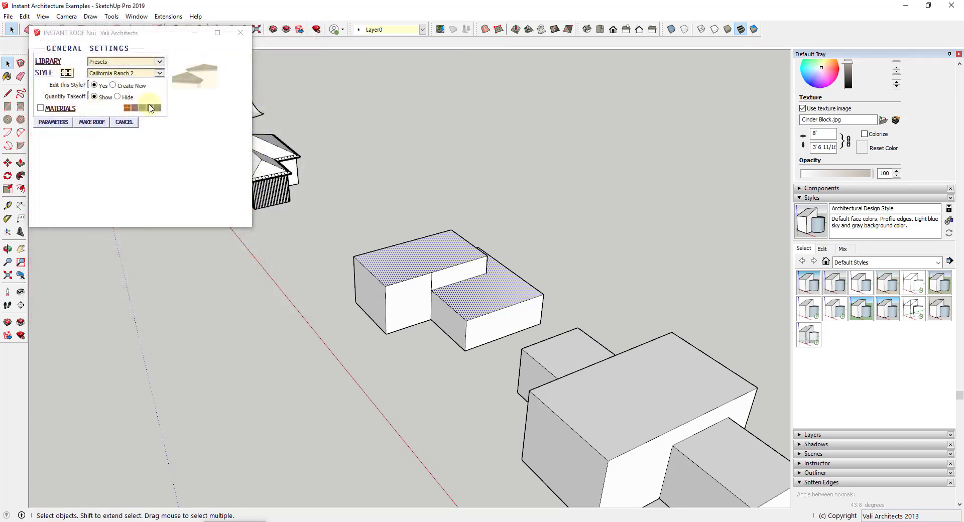
left_click(85, 125)
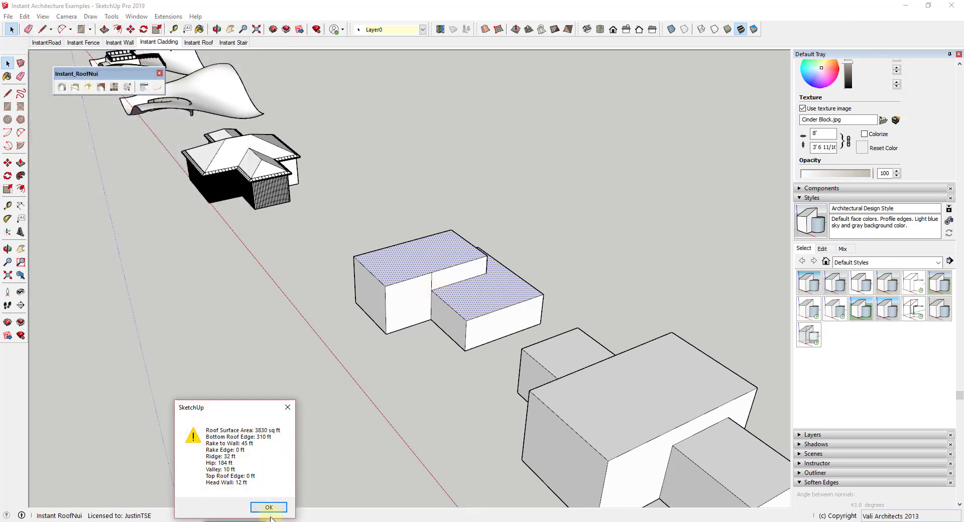
left_click(269, 508)
Step: Inspect where the two roof levels meet, delete the two-level building's roof and have both top faces selected again
middle_click_drag(565, 324, 354, 226)
scroll(347, 251, "up", 5)
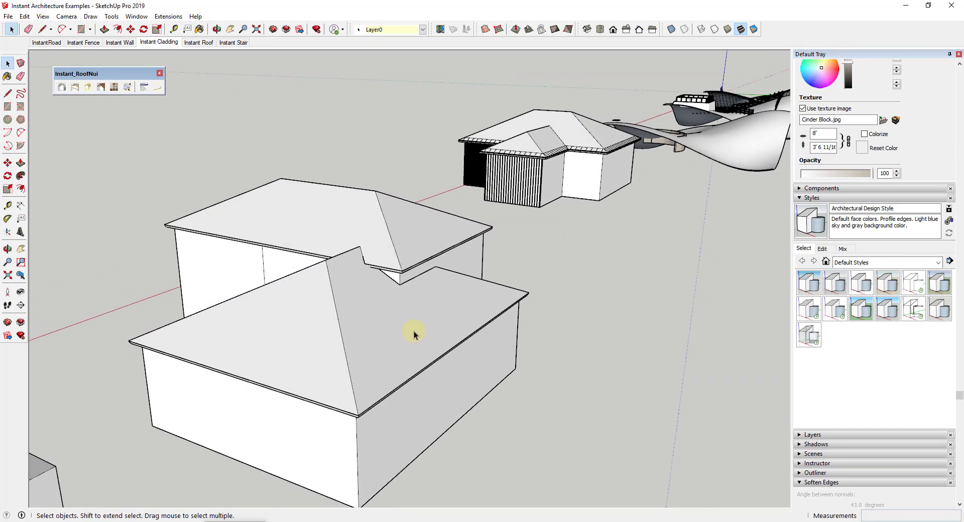
middle_click_drag(411, 331, 403, 238)
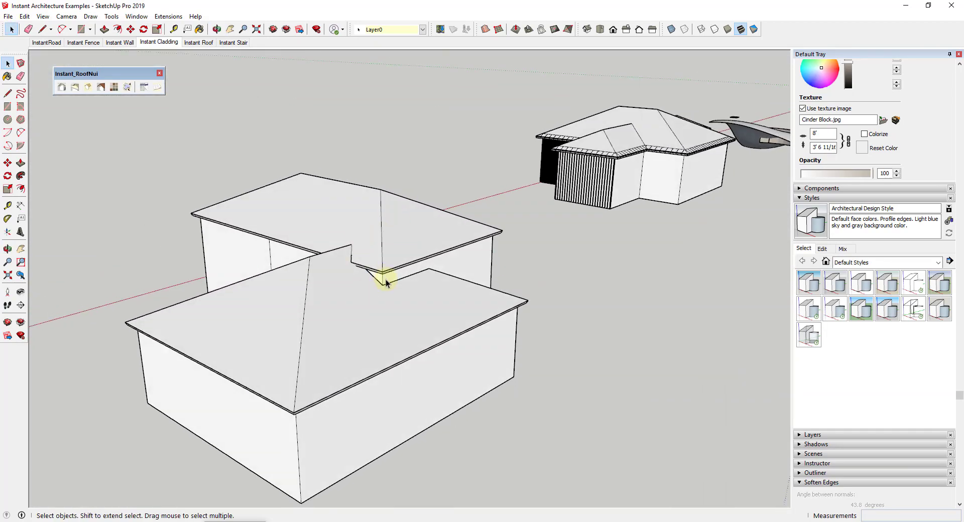
mouse_move(386, 283)
middle_mouse_down()
mouse_move(452, 295)
mouse_move(484, 273)
mouse_move(370, 280)
middle_mouse_up()
left_click(368, 284)
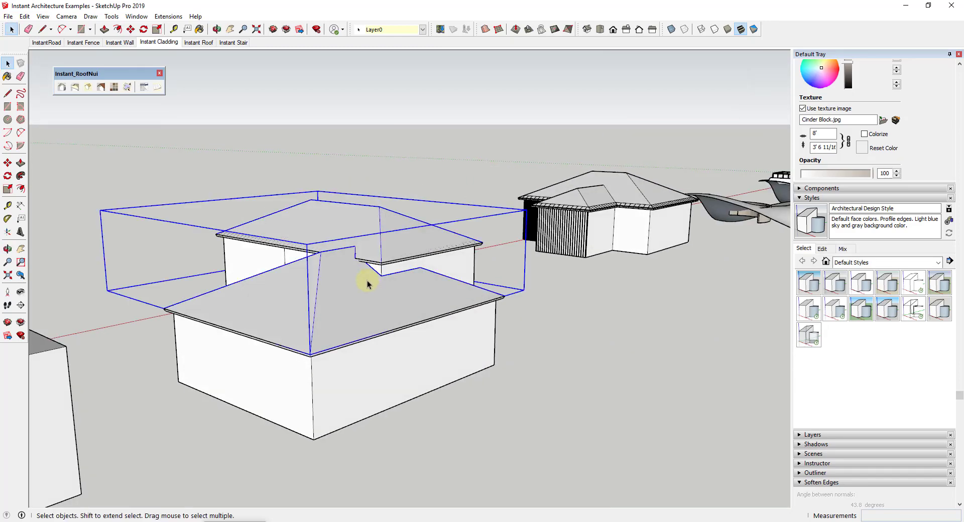
key("Delete")
left_click(319, 307, "shift")
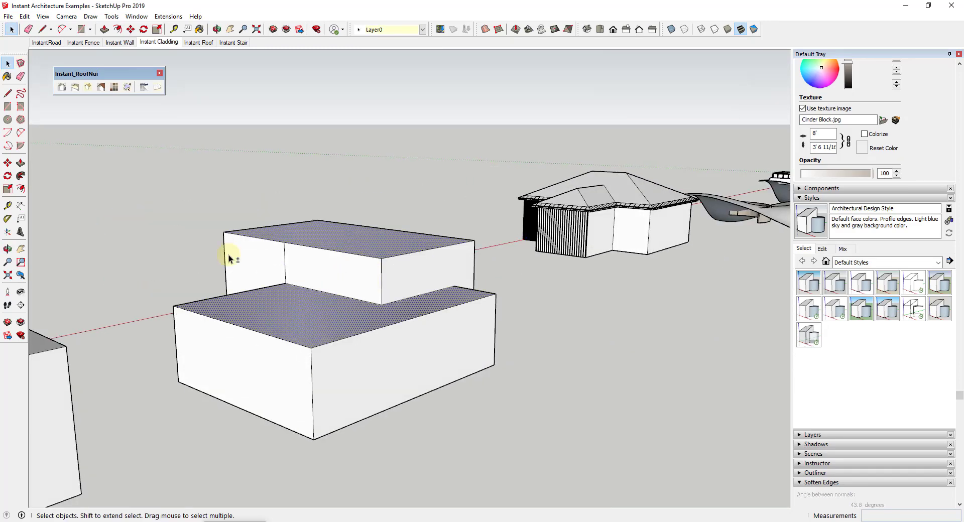
Step: Start an Instant Roof on the selected faces and set the California Ranch 2 style's slope to 4:12
left_click(66, 88)
left_click(54, 123)
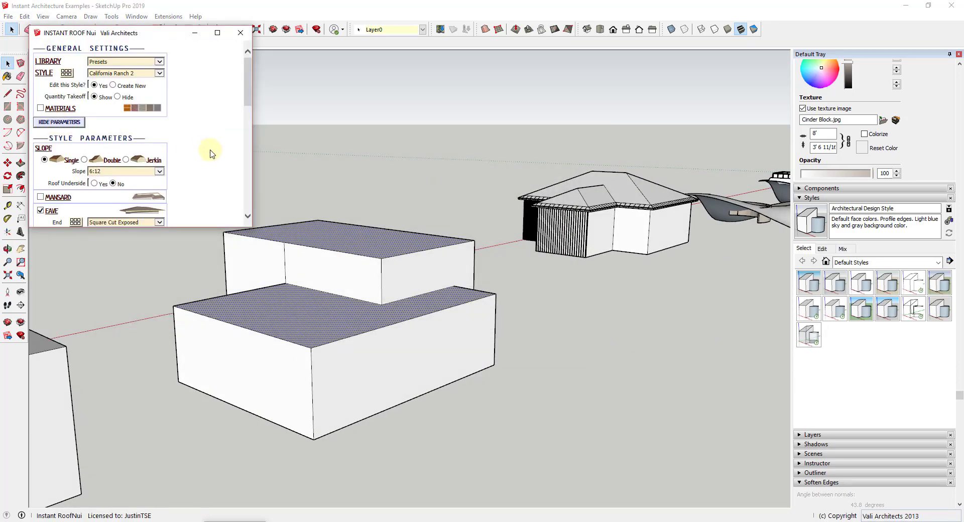
scroll(210, 153, "down", 3)
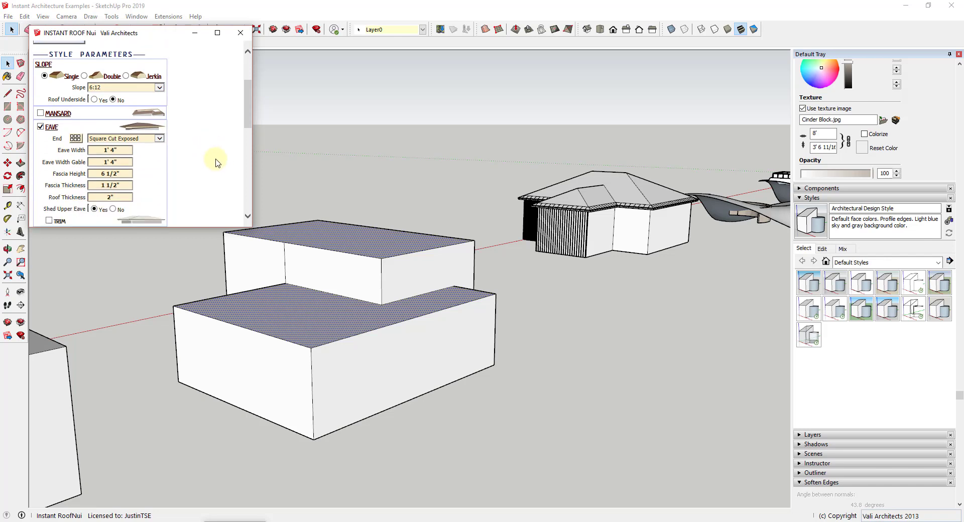
scroll(92, 124, "up", 2)
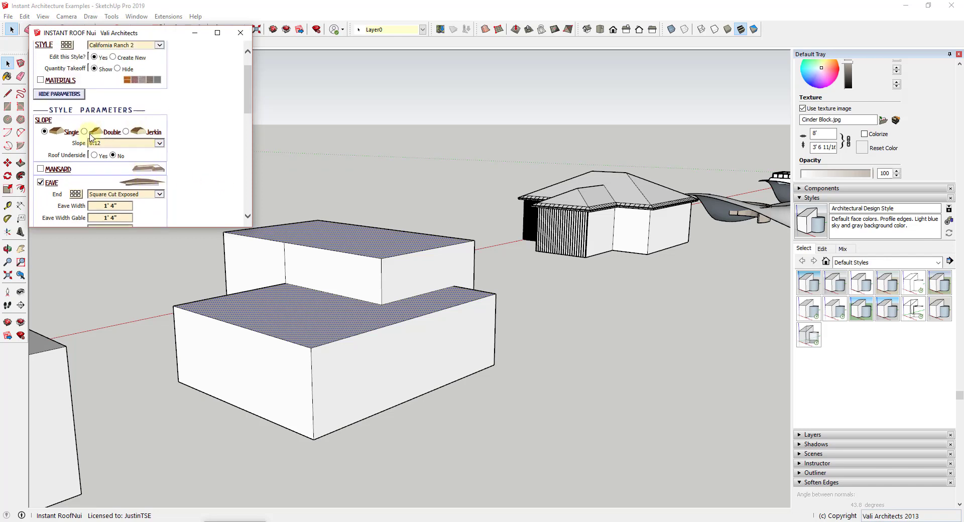
left_click(112, 143)
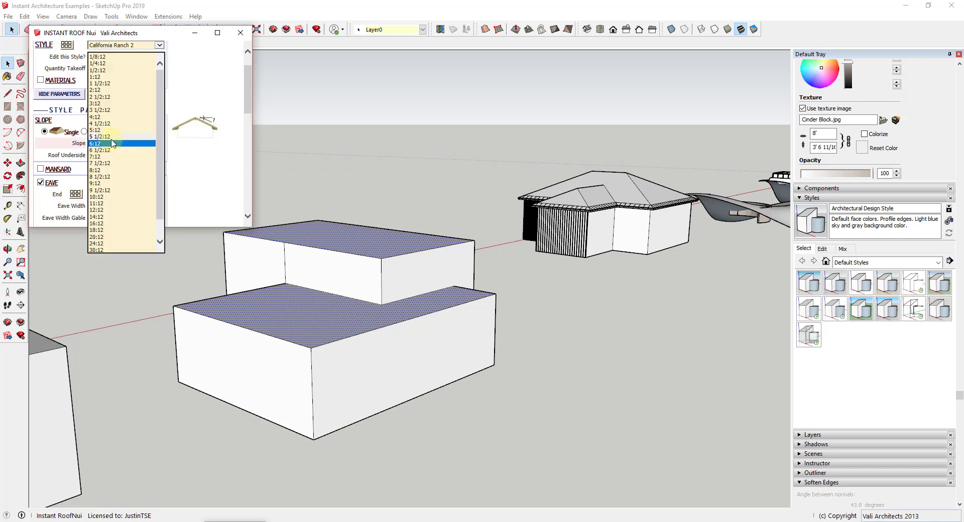
left_click(95, 117)
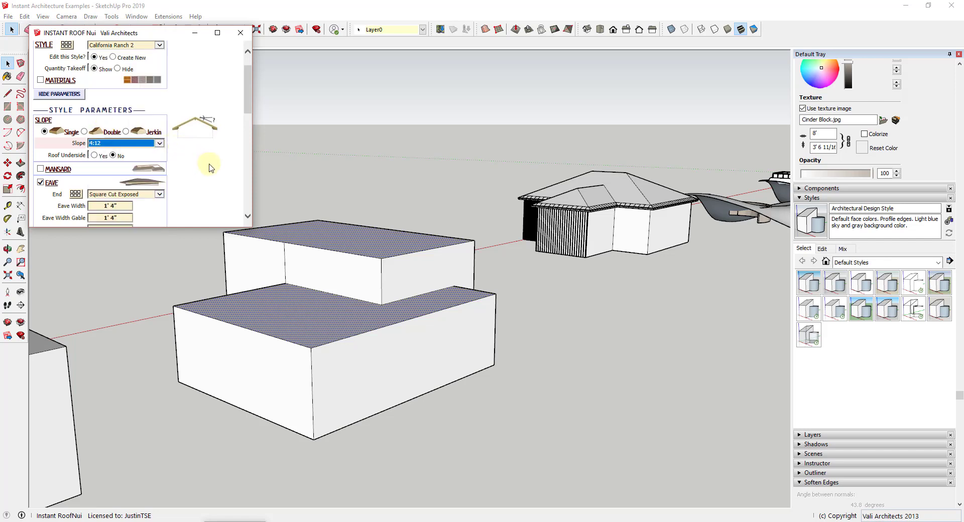
Step: Generate the lower-pitched roof over both levels of the building and dismiss the quantity takeoff report
scroll(209, 167, "down", 10)
left_click(52, 221)
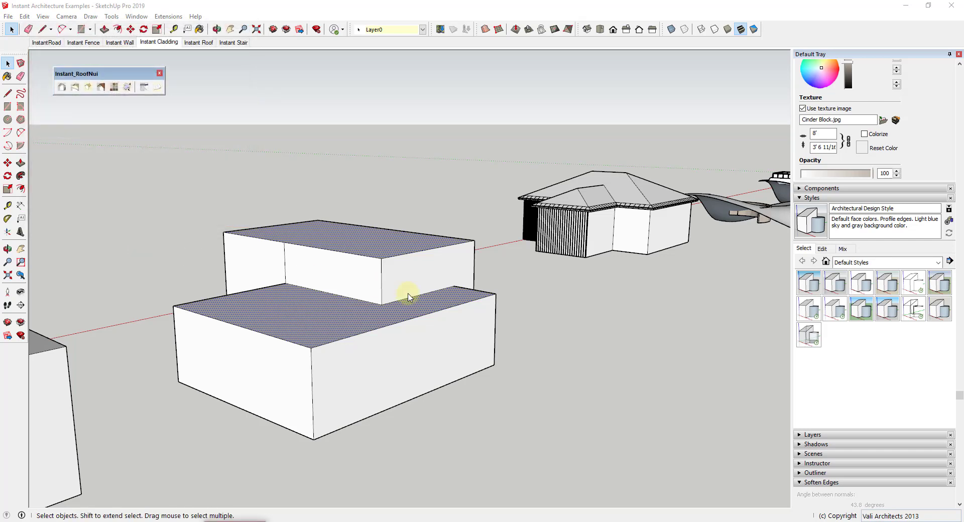
left_click(267, 507)
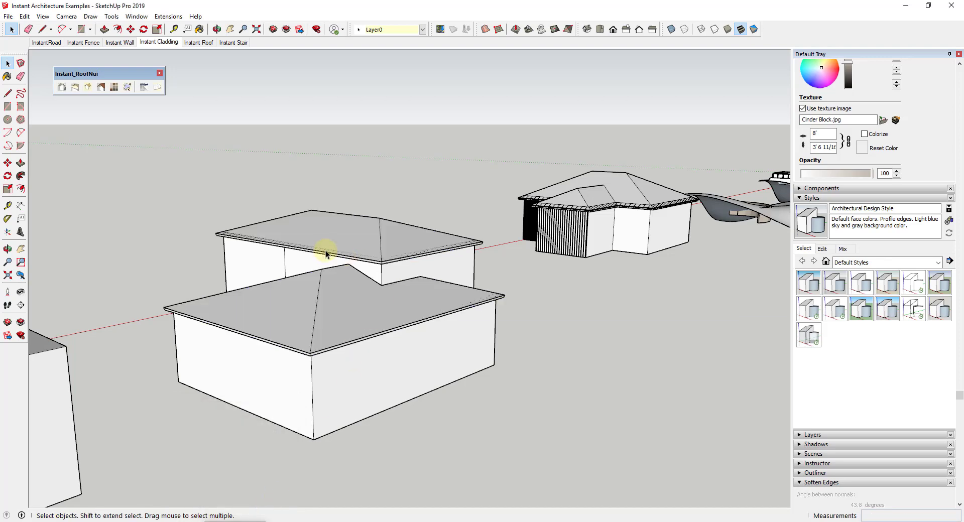
Step: Select the top faces of all three blocks of the three-part building
middle_click_drag(391, 256, 252, 346)
left_click(220, 304, "shift")
left_click(143, 329, "shift")
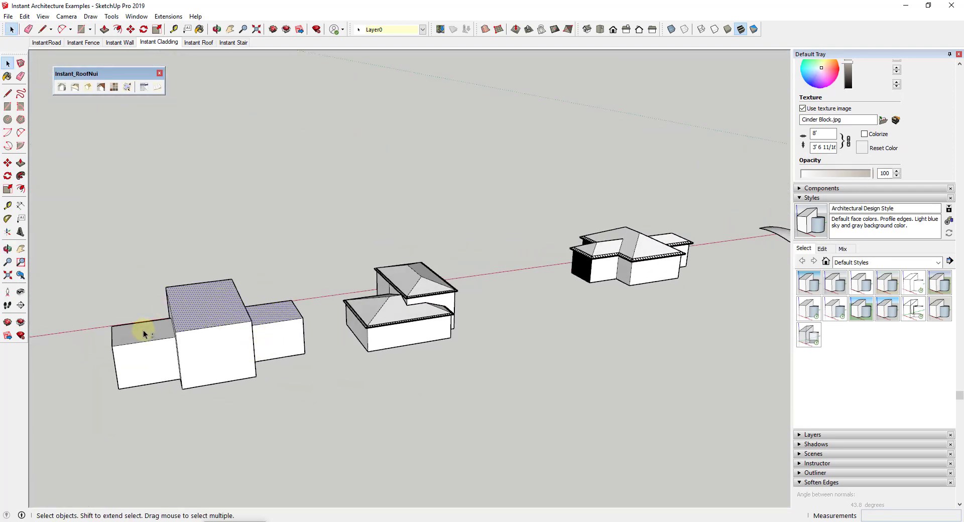
Step: Generate an Instant Roof in the Craftsman preset style over the three blocks and dismiss the quantity takeoff report
left_click(62, 88)
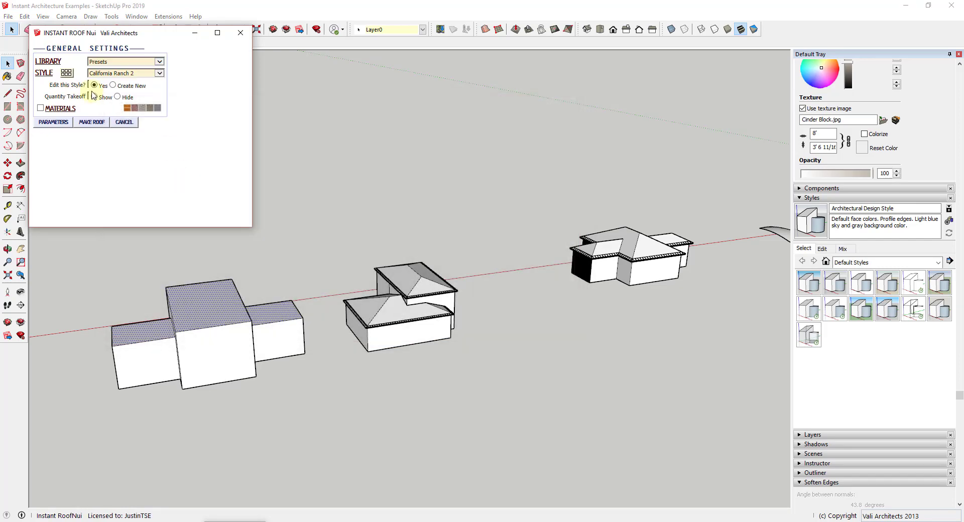
left_click(66, 73)
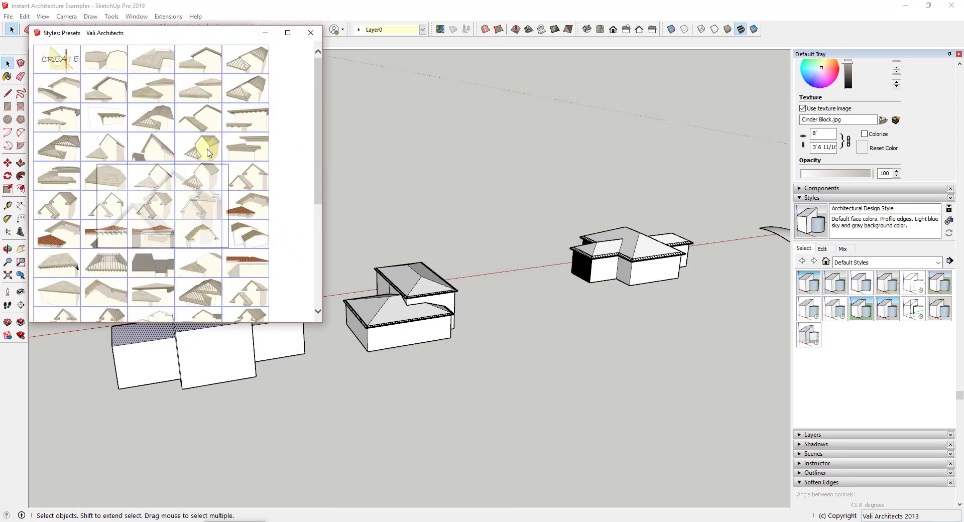
left_click(311, 35)
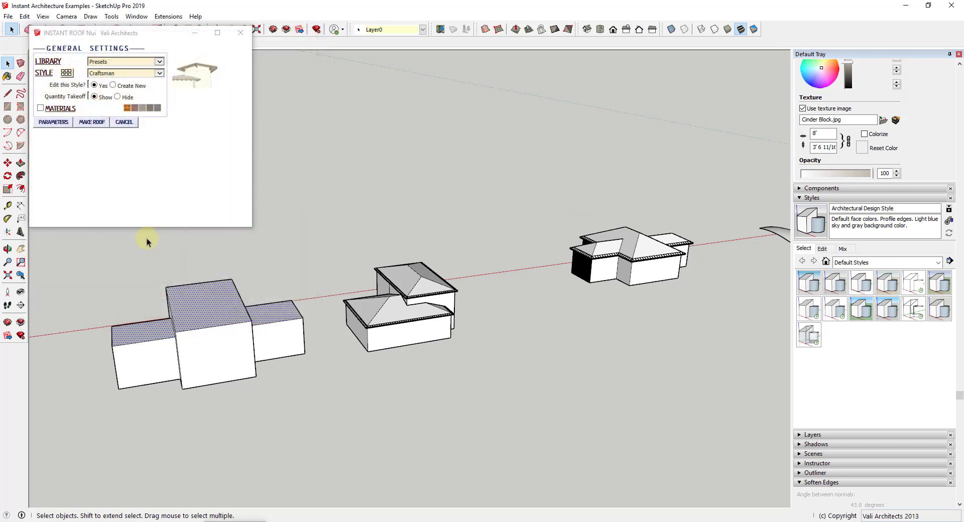
left_click(90, 122)
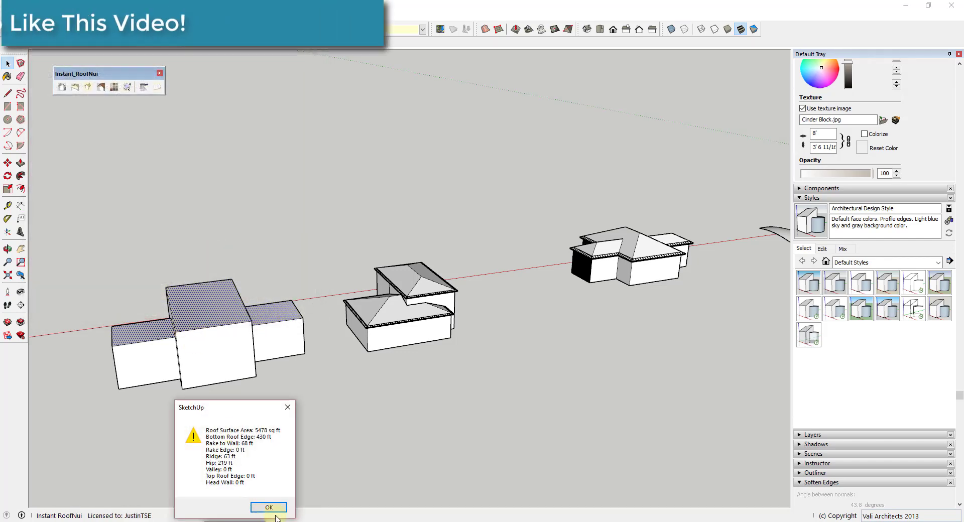
left_click(268, 506)
scroll(150, 322, "up", 3)
middle_click_drag(121, 327, 218, 52)
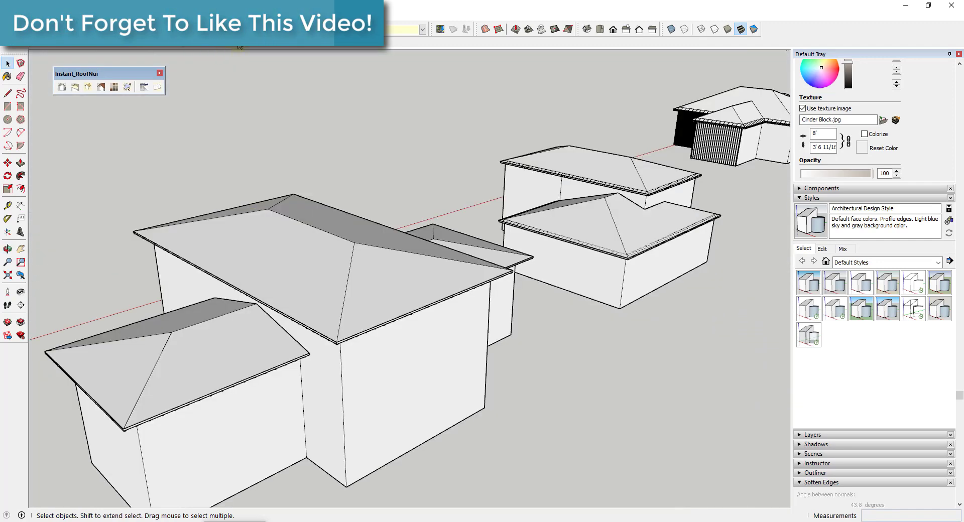
scroll(225, 52, "down", 2)
Step: In the Instant Stair scene, replace the Instant Roof toolbar with the Instant Stair toolbar
scroll(386, 251, "up", 6)
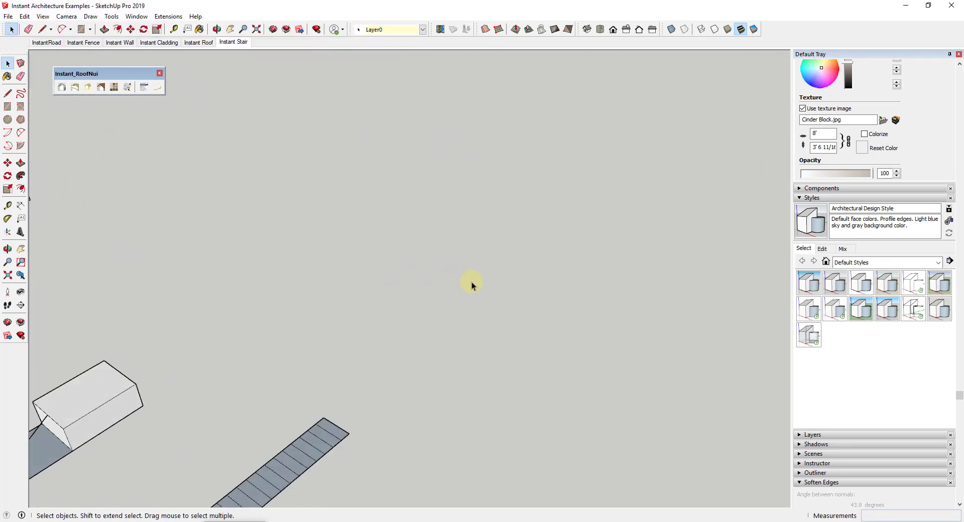
scroll(538, 251, "down", 2)
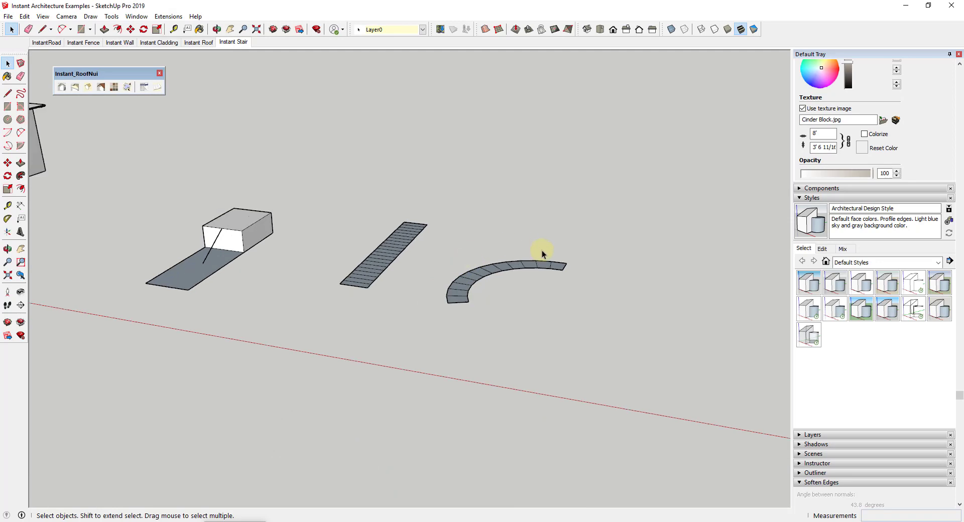
middle_click_drag(538, 251, 344, 215)
scroll(397, 222, "up", 3)
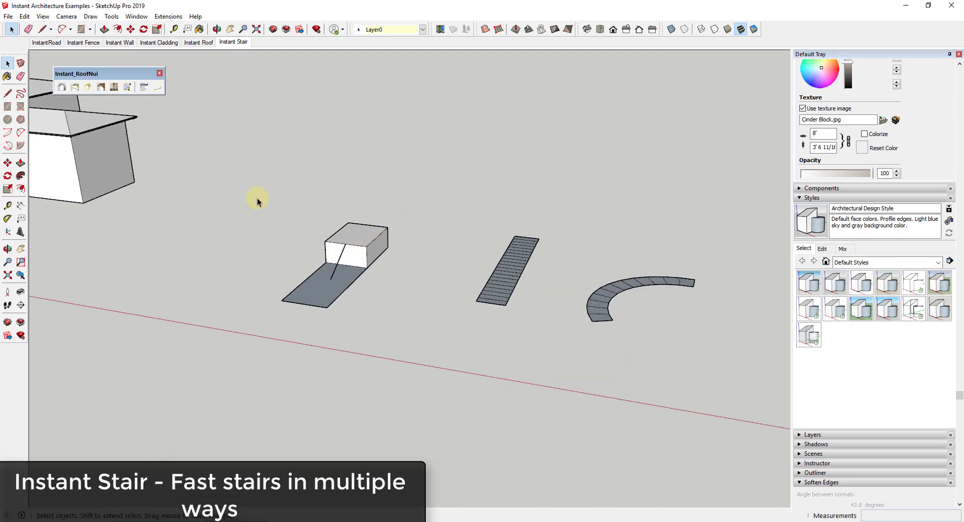
left_click(159, 74)
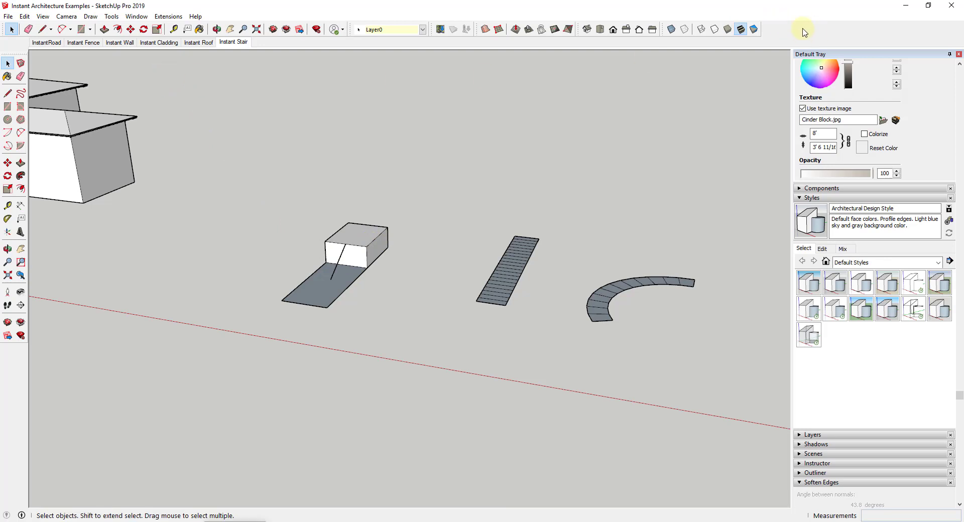
right_click(804, 32)
left_click(831, 207)
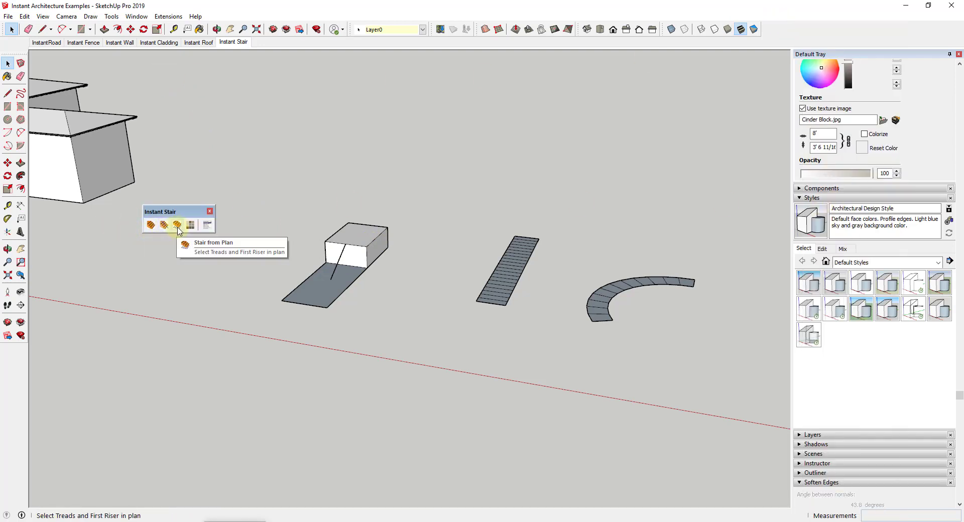
Step: Start a new Instant Stair and choose the Stacked style from the Presets library
left_click(150, 224)
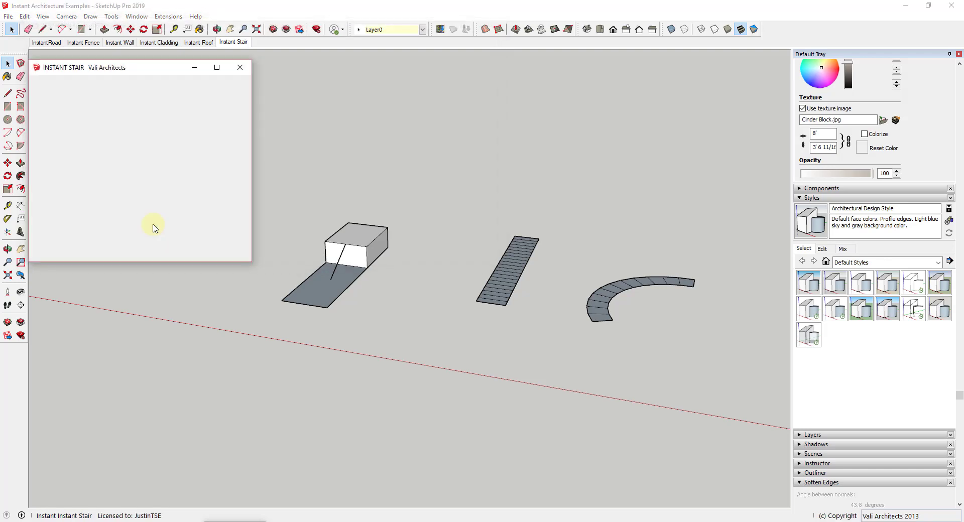
left_click(67, 112)
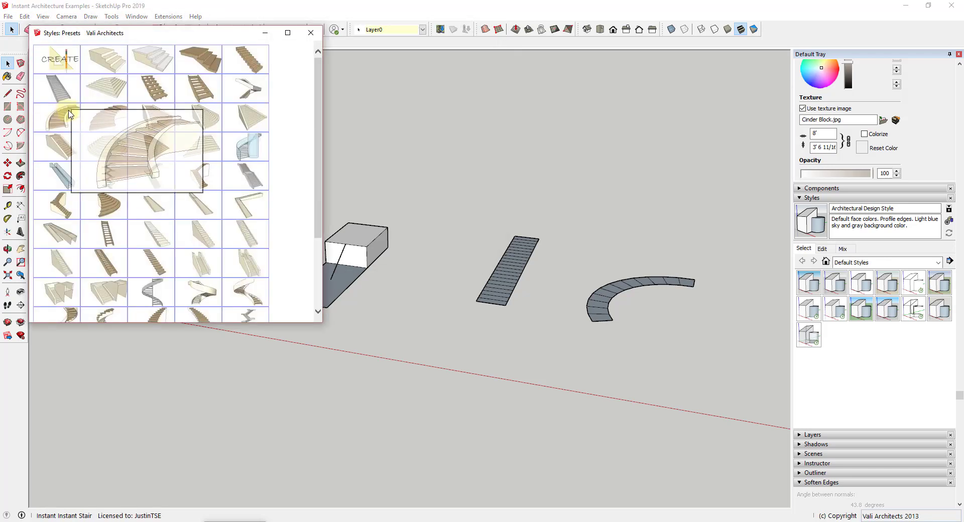
scroll(256, 226, "down", 5)
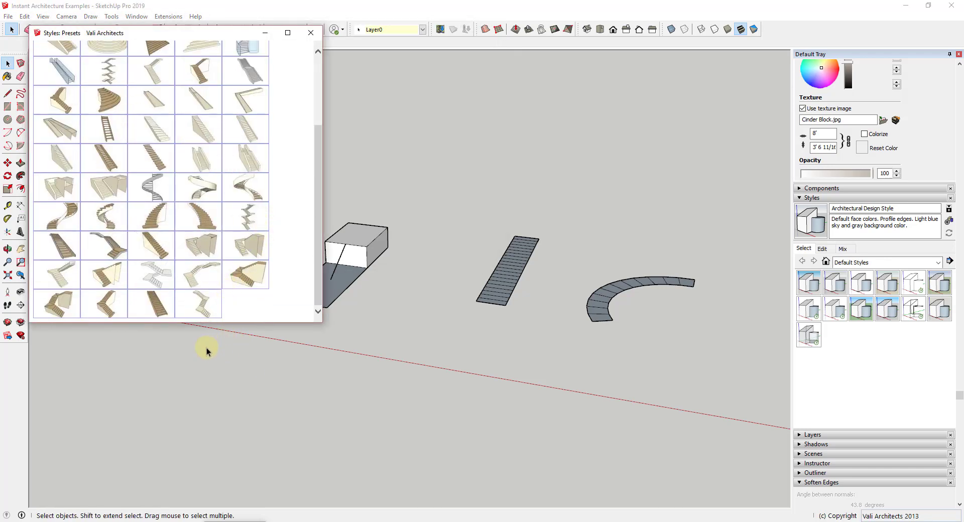
mouse_move(253, 215)
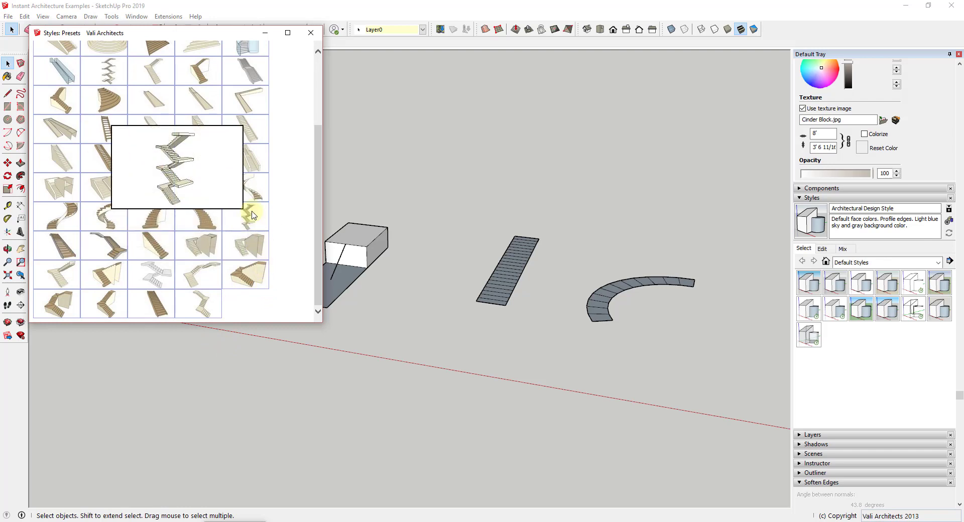
left_click(315, 34)
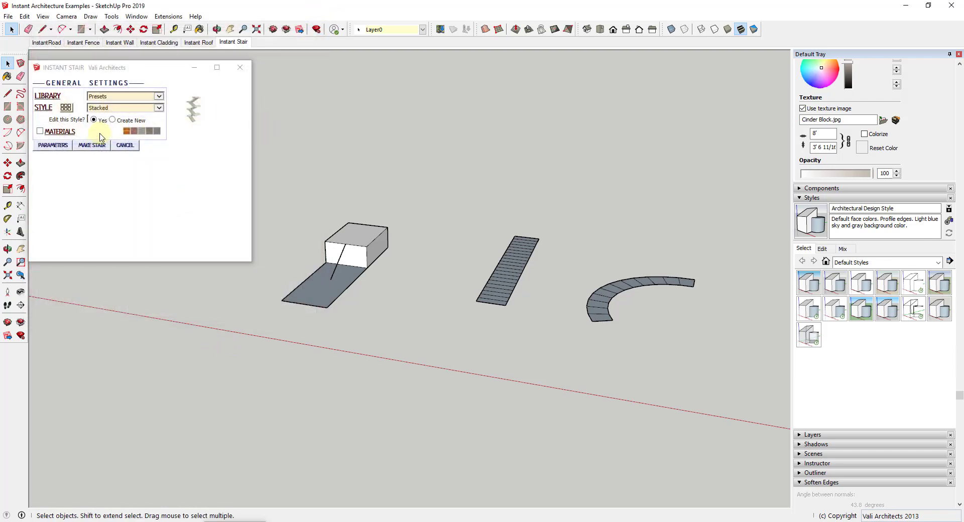
Step: Show the style parameters of the Stacked stair and turn on its railing lines
left_click(53, 145)
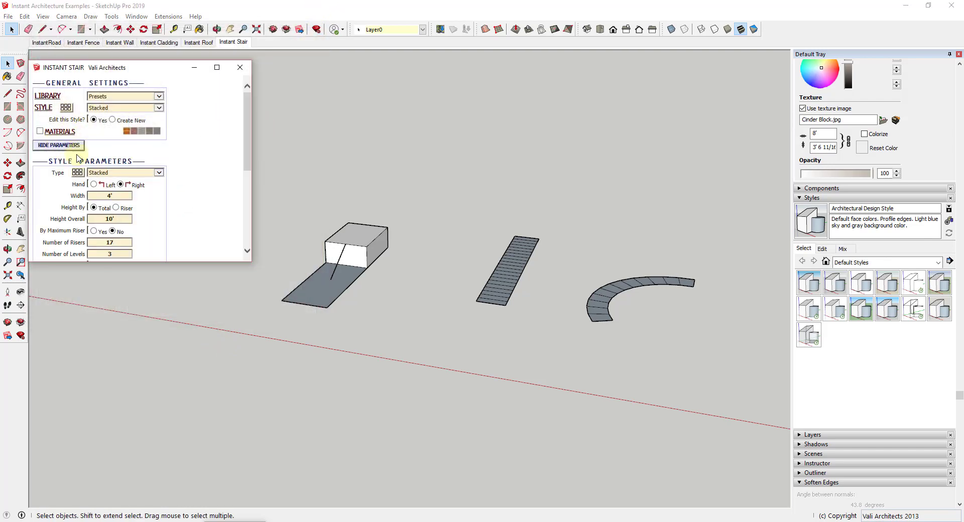
scroll(187, 181, "down", 3)
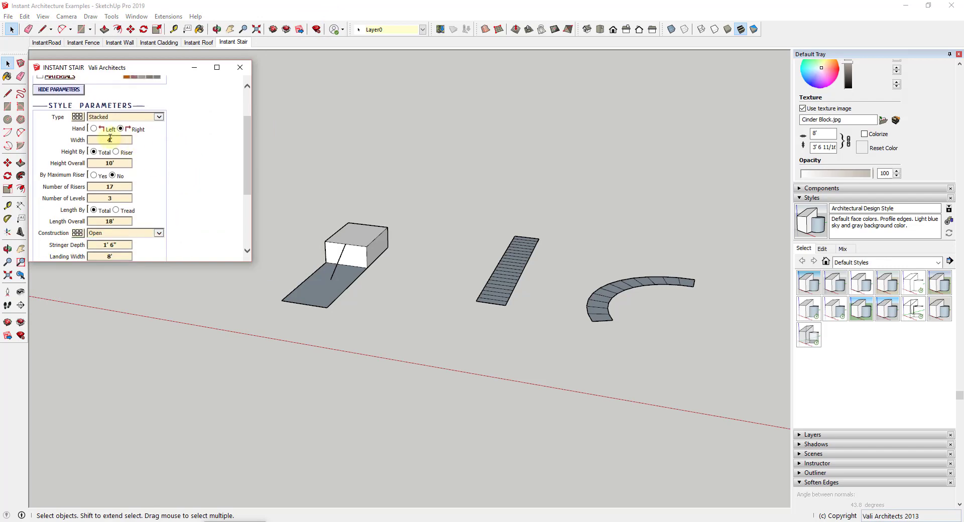
scroll(116, 164, "down", 3)
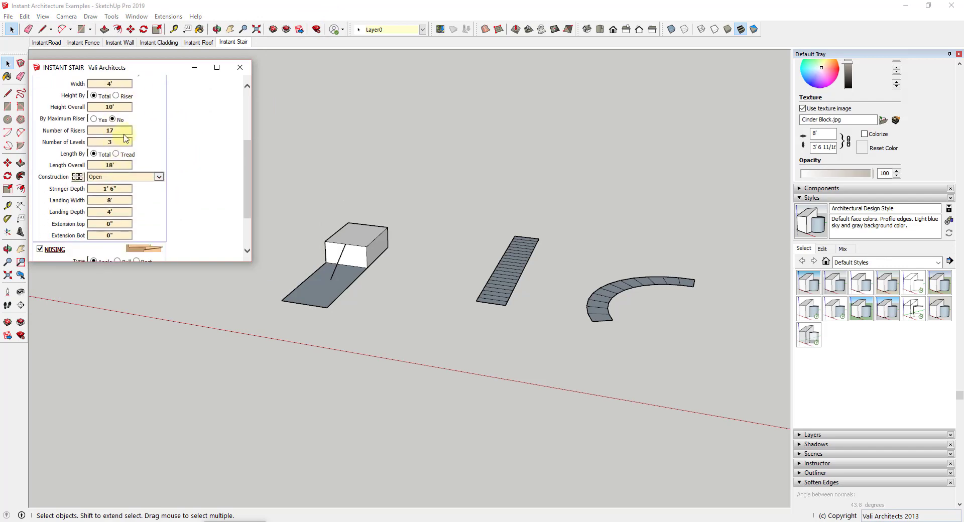
scroll(143, 163, "down", 3)
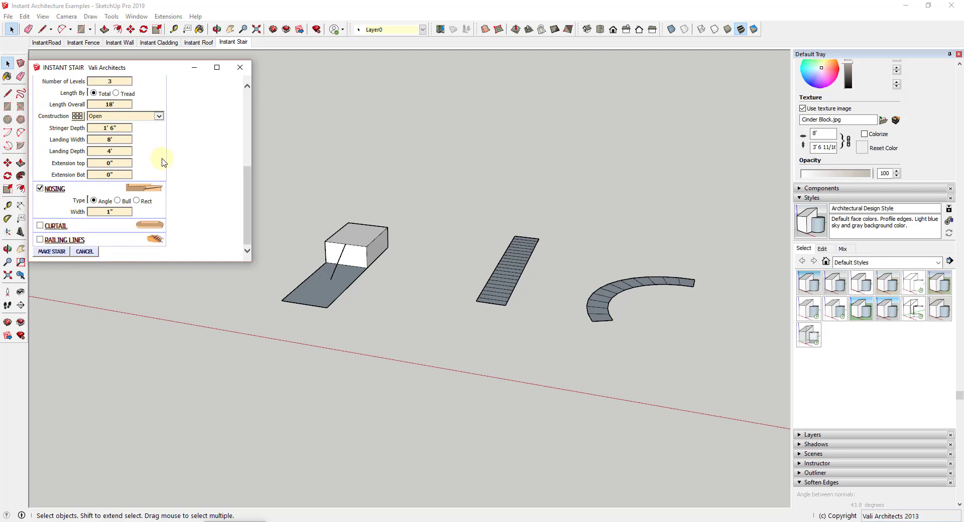
left_click(40, 240)
scroll(202, 201, "down", 3)
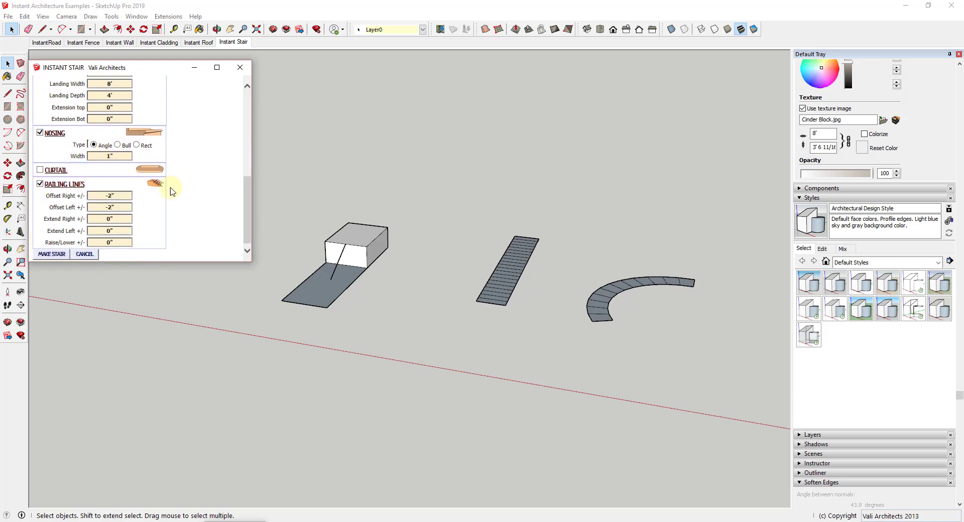
scroll(176, 210, "up", 9)
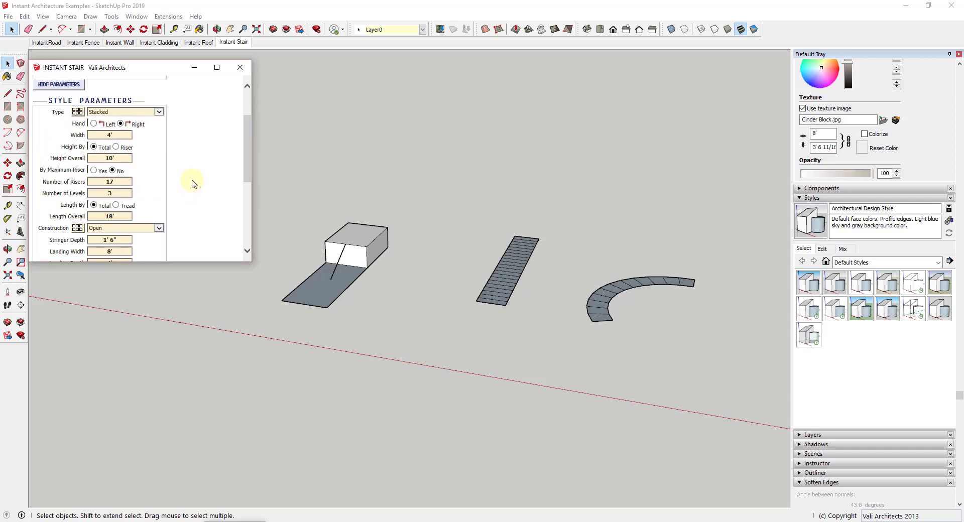
scroll(190, 166, "down", 9)
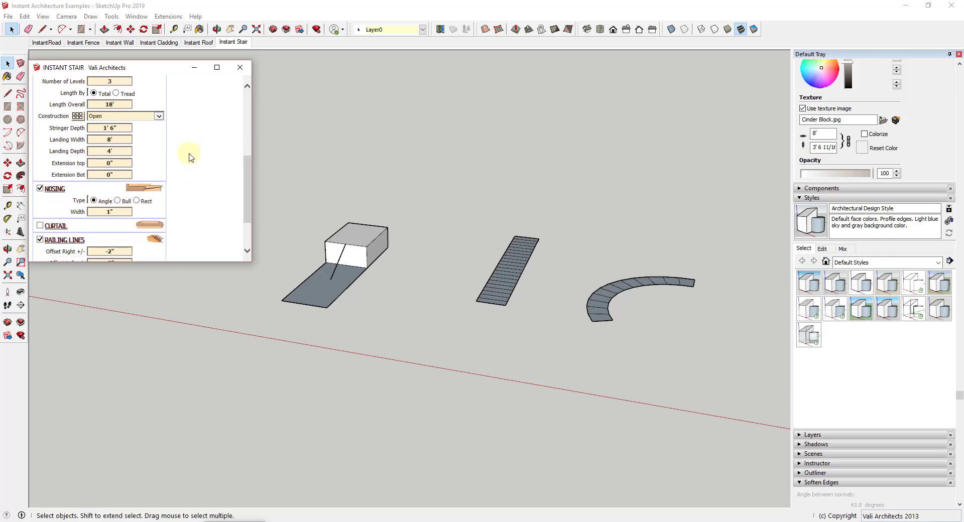
Step: Generate the stacked stair and place it beside the block with the adjoining dark ground face
left_click(53, 252)
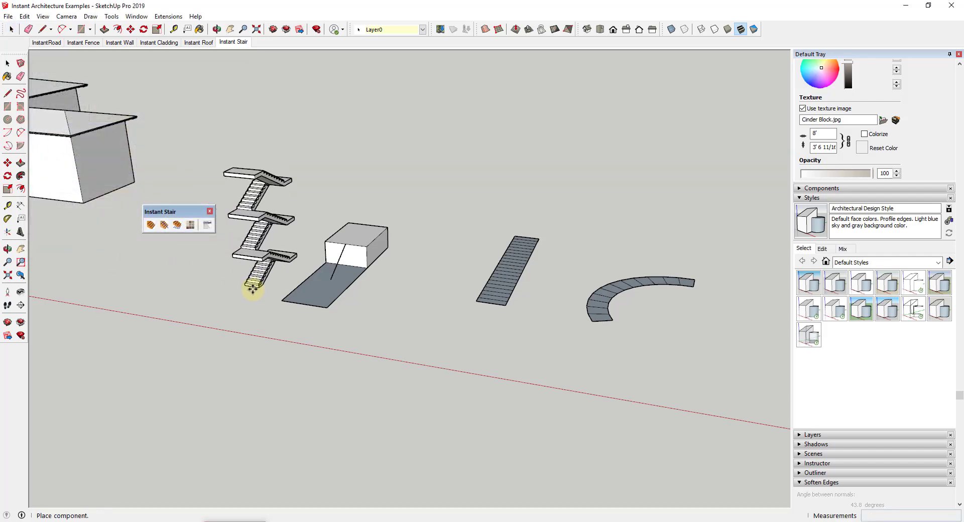
left_click(249, 285)
scroll(249, 194, "up", 3)
middle_click_drag(249, 194, 198, 172)
scroll(258, 150, "up", 5)
middle_click_drag(258, 151, 267, 310)
Step: Open the stacked stair for editing and select the railing lines on both sides of its top flight
double_click(270, 307)
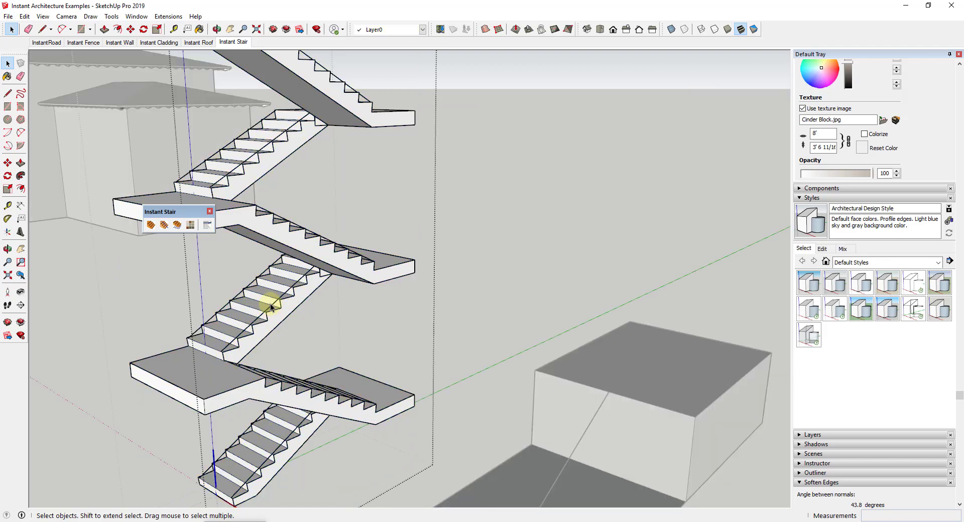
left_click(267, 314)
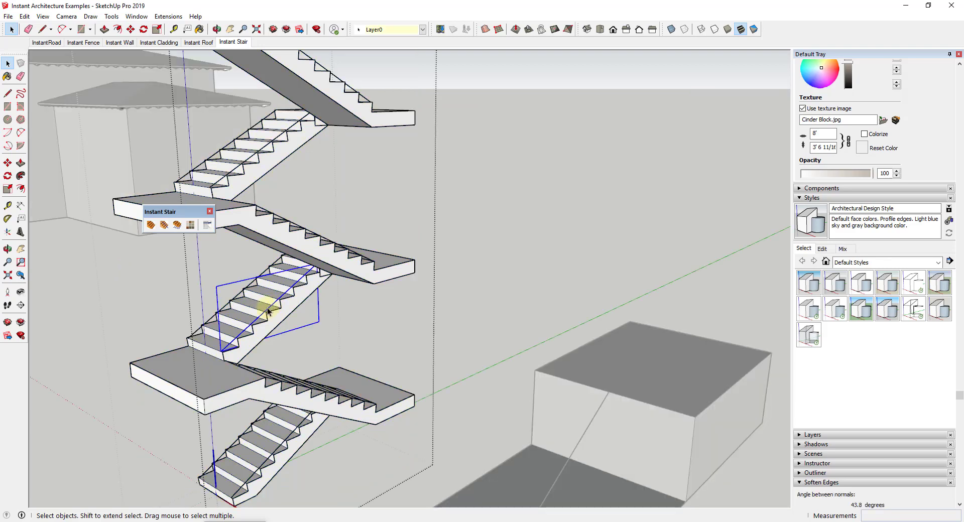
scroll(359, 166, "down", 6)
middle_click_drag(359, 166, 301, 189)
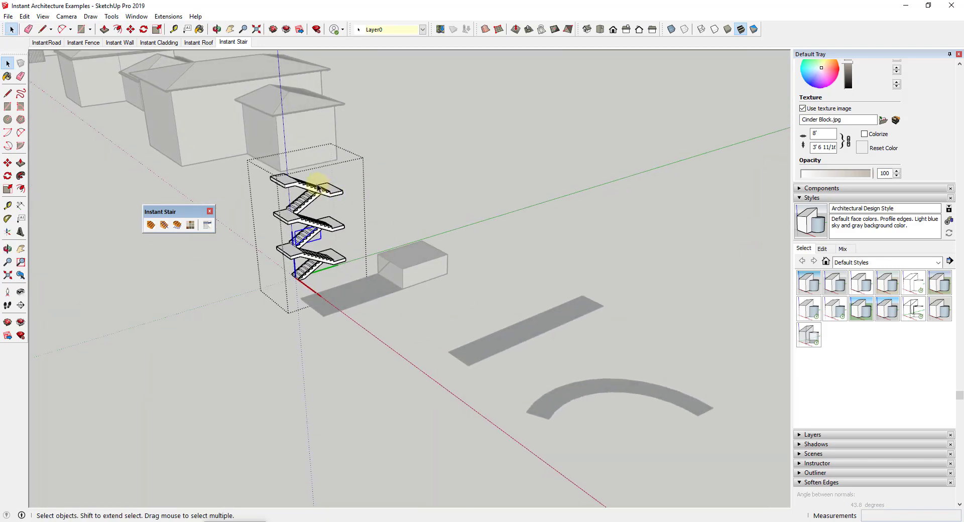
scroll(301, 188, "up", 8)
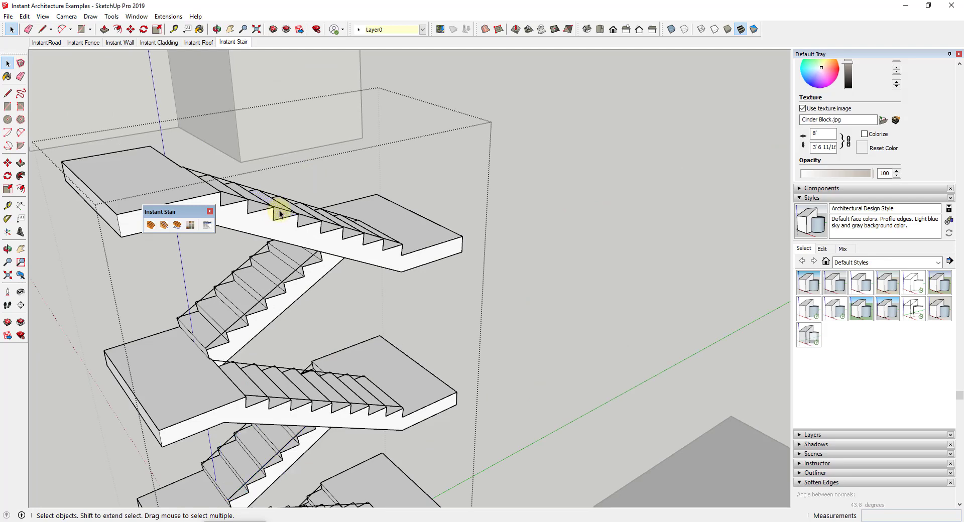
left_click(306, 213)
scroll(351, 241, "up", 10)
scroll(252, 225, "down", 8)
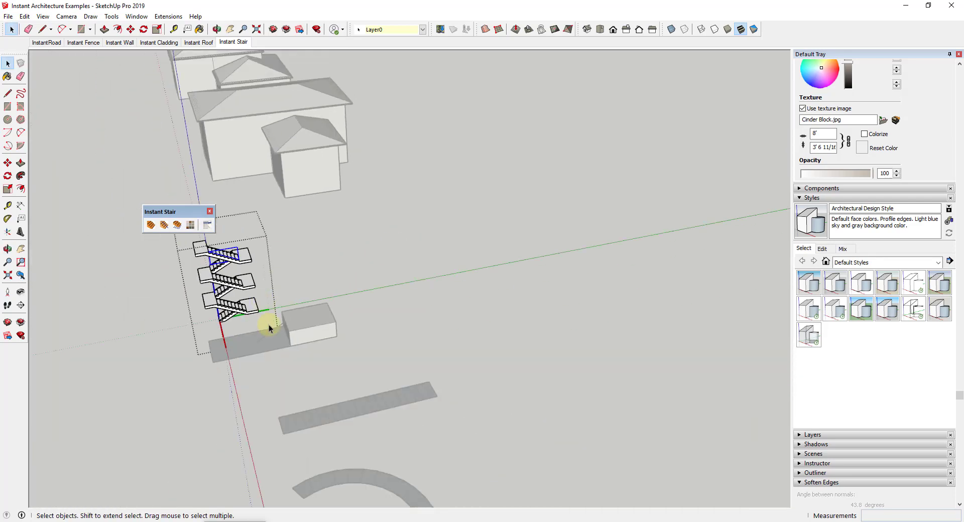
middle_click_drag(269, 327, 254, 163)
scroll(247, 210, "up", 10)
scroll(246, 210, "down", 10)
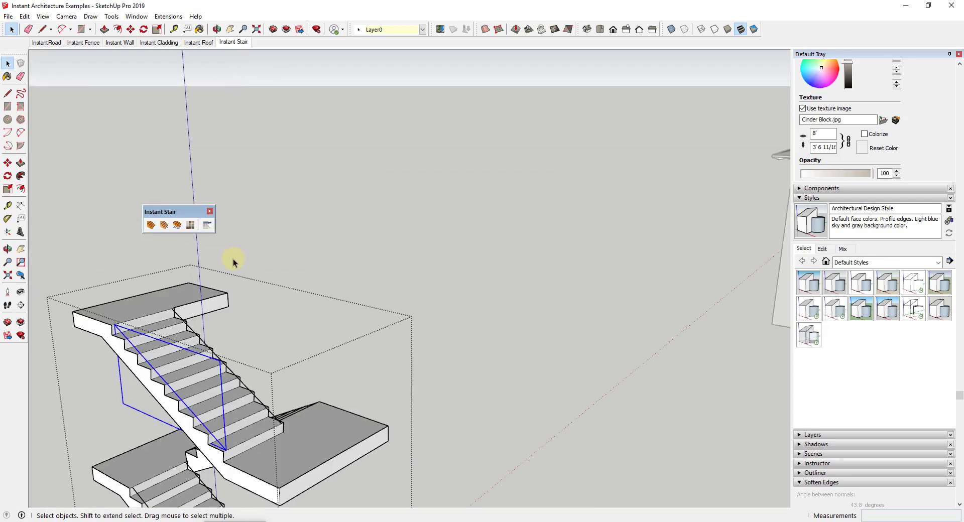
Step: Start Instant Fence & Railing on the selected railing lines and choose the Pipe Rail 3 style from the Banisters library
right_click(816, 35)
left_click(853, 237)
left_click(68, 92)
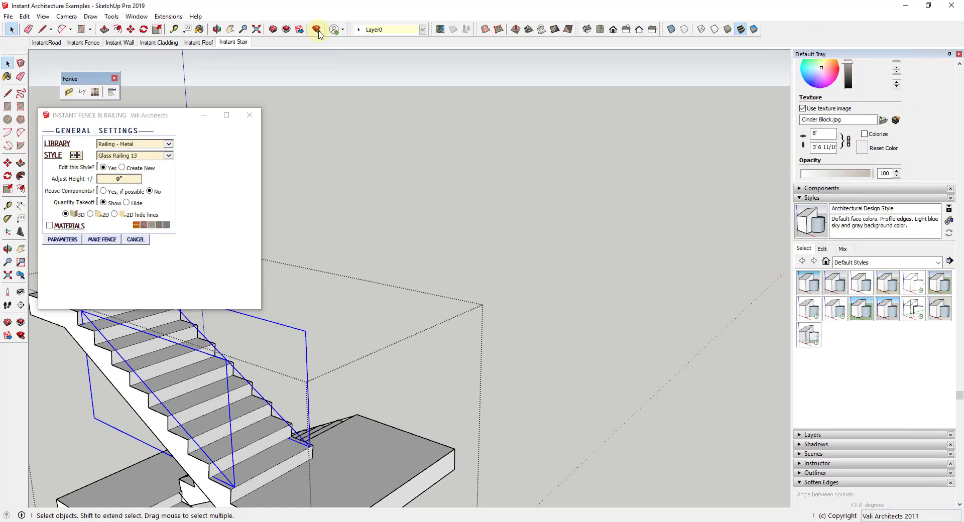
left_click(75, 155)
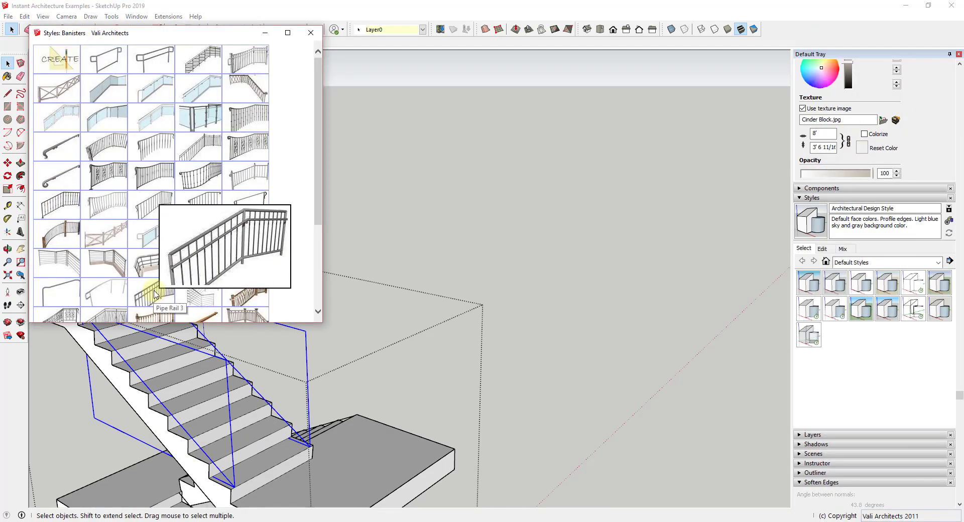
scroll(143, 266, "down", 3)
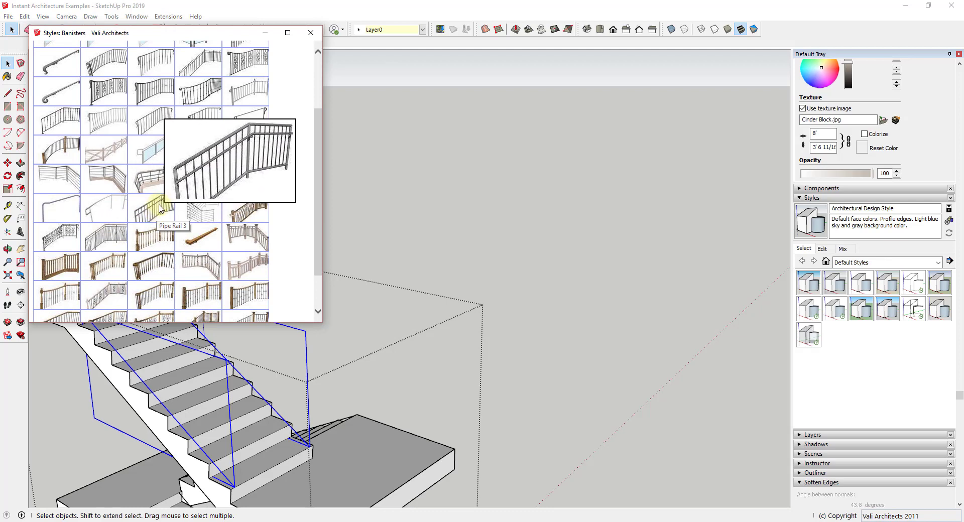
left_click(157, 212)
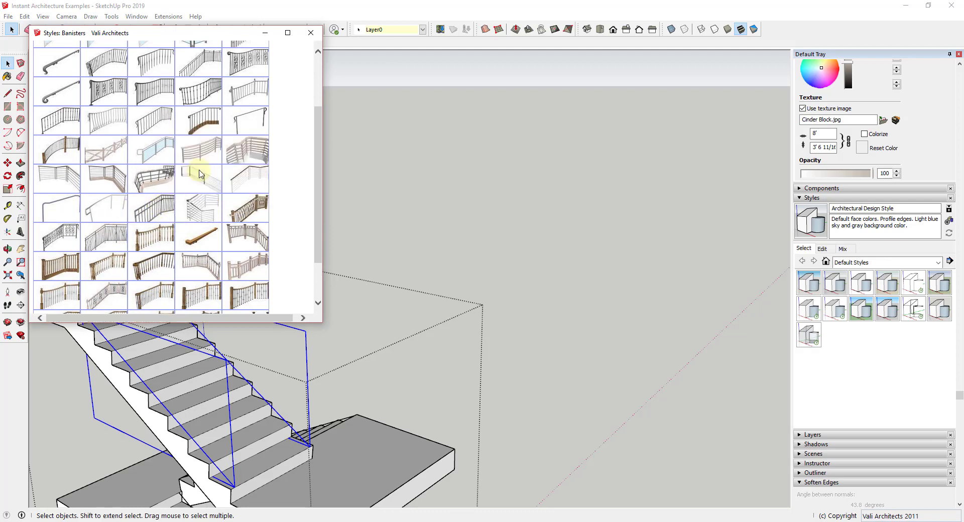
left_click(311, 33)
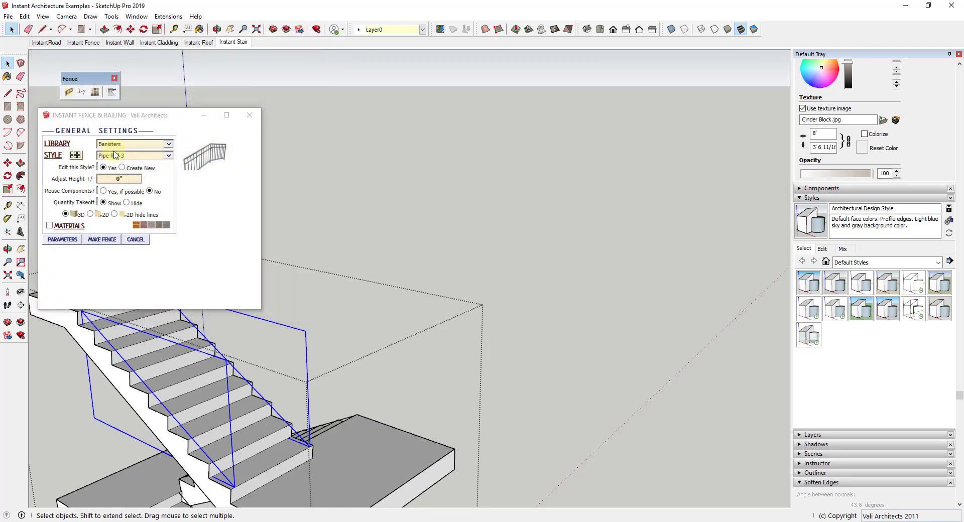
Step: Generate the Pipe Rail 3 railing along the top flight of the stacked stair
left_click(102, 240)
scroll(151, 391, "up", 2)
mouse_move(151, 390)
middle_mouse_down()
mouse_move(168, 394)
mouse_move(71, 409)
mouse_move(142, 381)
middle_mouse_up()
left_click(146, 374)
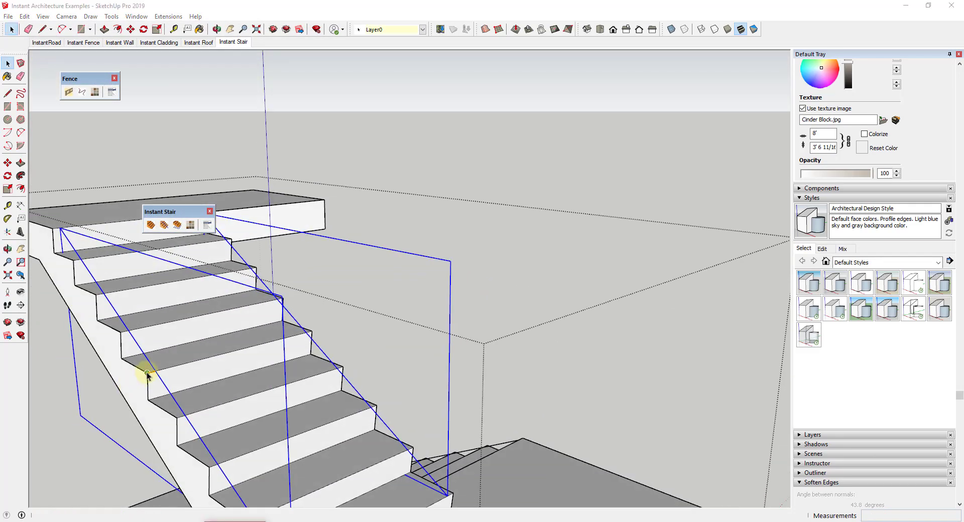
left_click(271, 507)
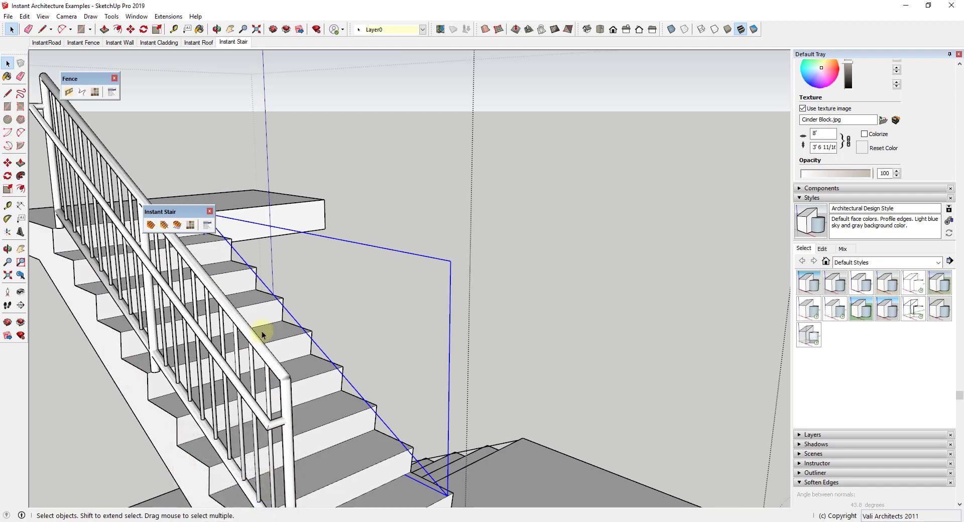
scroll(262, 329, "down", 3)
middle_click_drag(243, 316, 457, 277)
left_click(349, 353)
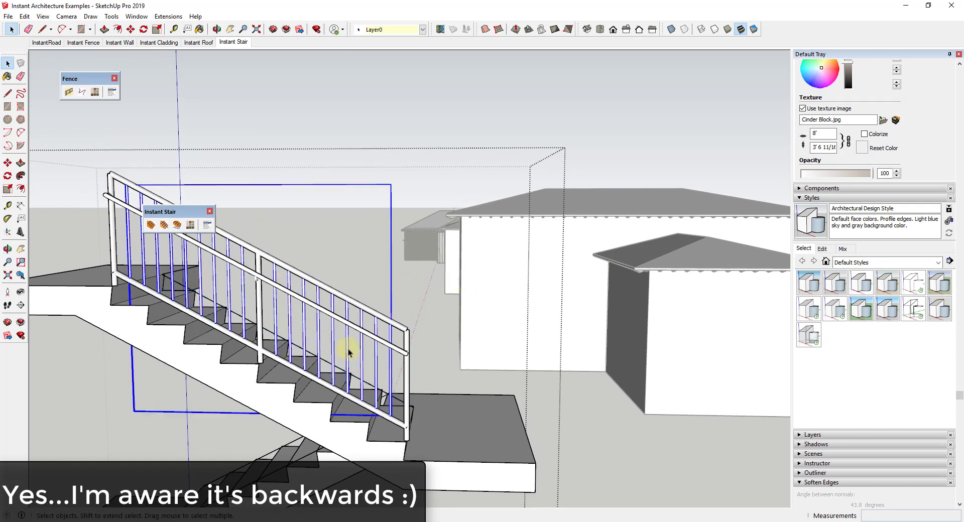
left_click(366, 324, "shift")
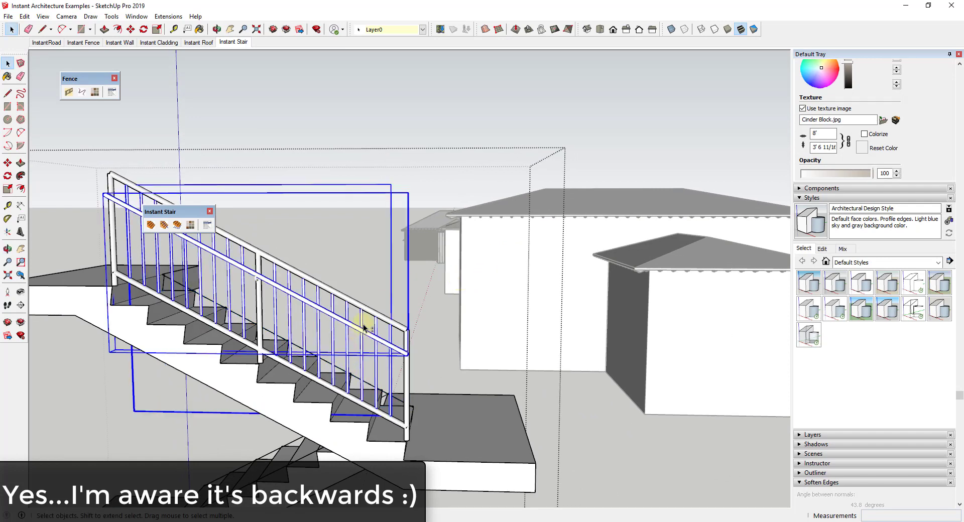
left_click(403, 389, "shift")
key("s")
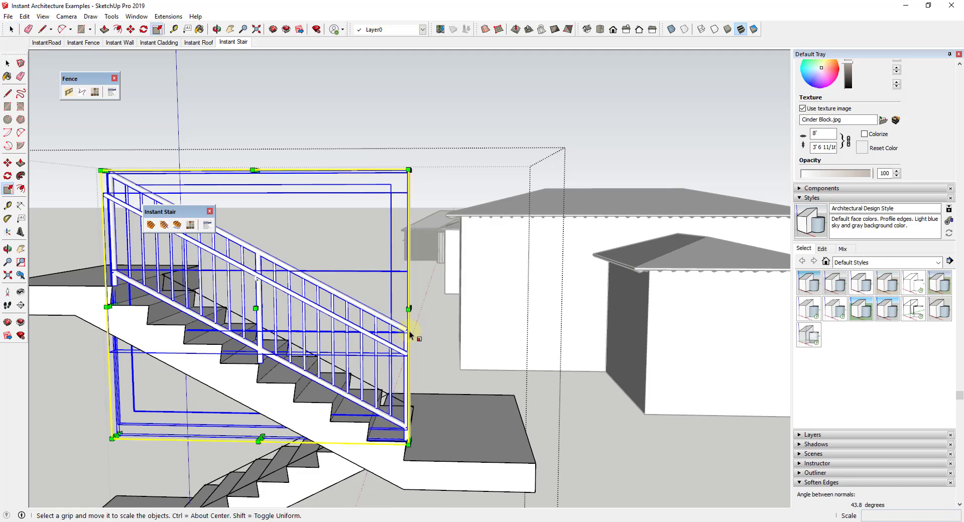
scroll(409, 311, "down", 8)
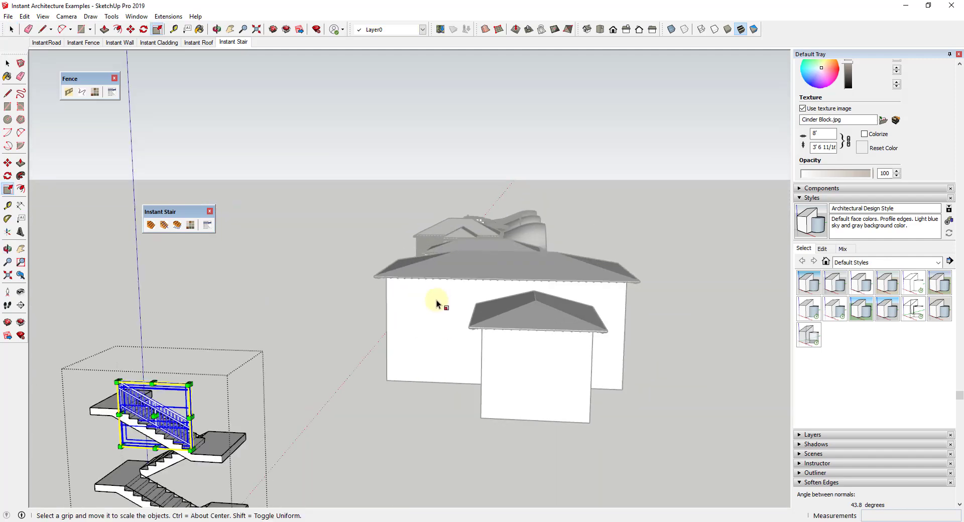
key("space")
scroll(196, 413, "up", 6)
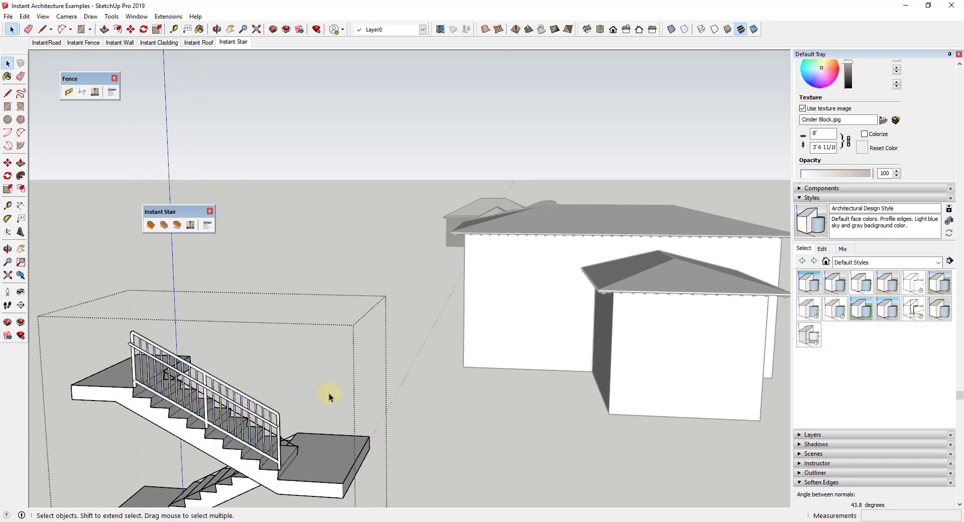
Step: Close the stacked stair for editing and examine the block with the sloping line above the dark ground face
scroll(271, 388, "down", 5)
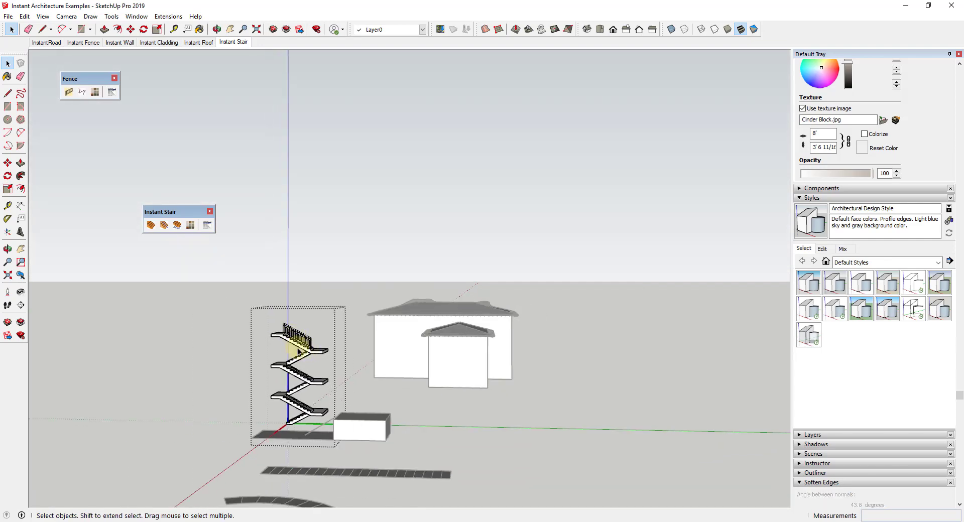
scroll(236, 362, "down", 3)
middle_click_drag(194, 387, 318, 404)
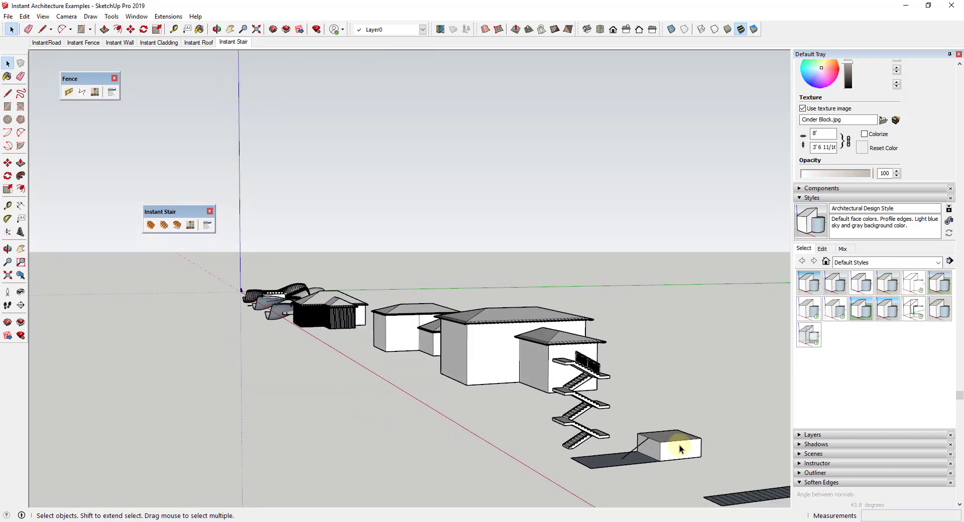
middle_click_drag(675, 447, 445, 340, "shift")
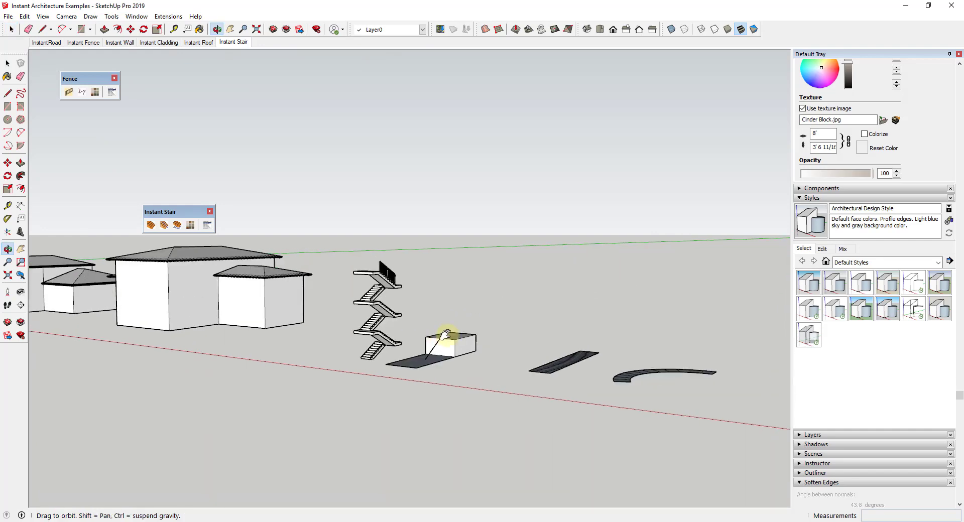
scroll(517, 366, "up", 3)
scroll(378, 327, "down", 1)
scroll(305, 394, "up", 2)
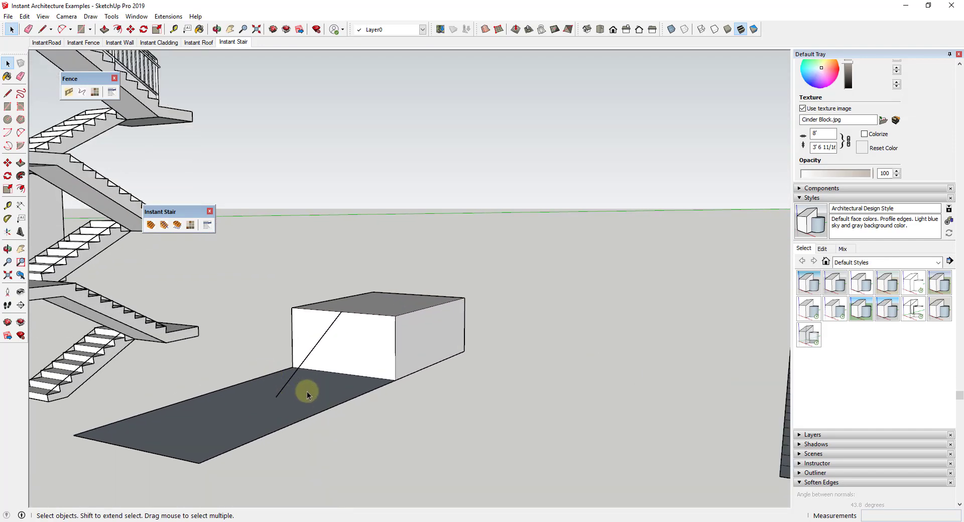
Step: Generate a stair in the Deck Stair 1 preset style along the sloping line in front of the block with Instant Stair
middle_click_drag(303, 388, 288, 413)
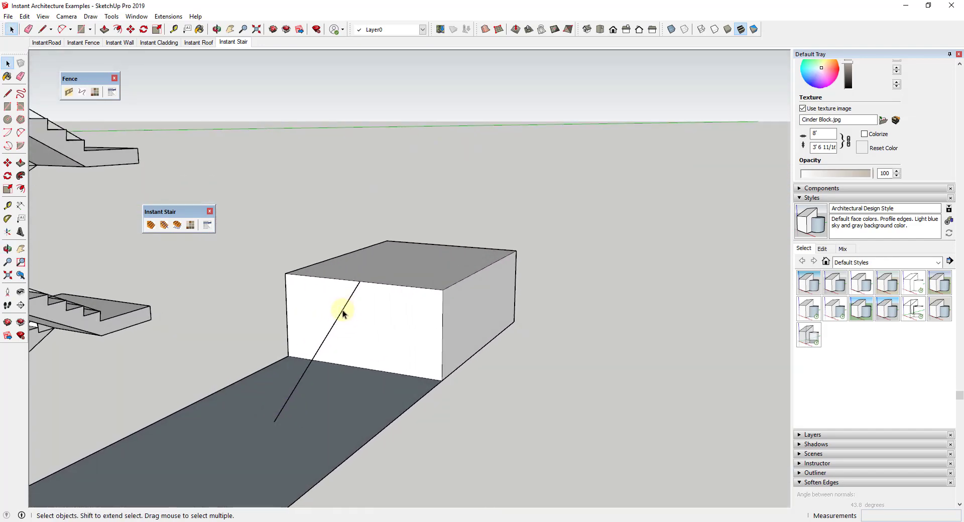
left_click(163, 226)
left_click(71, 109)
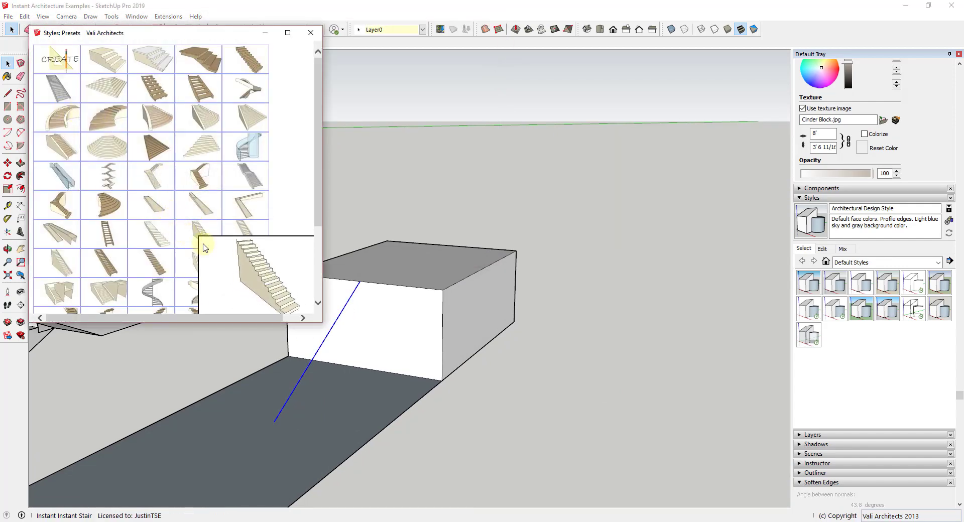
mouse_move(199, 89)
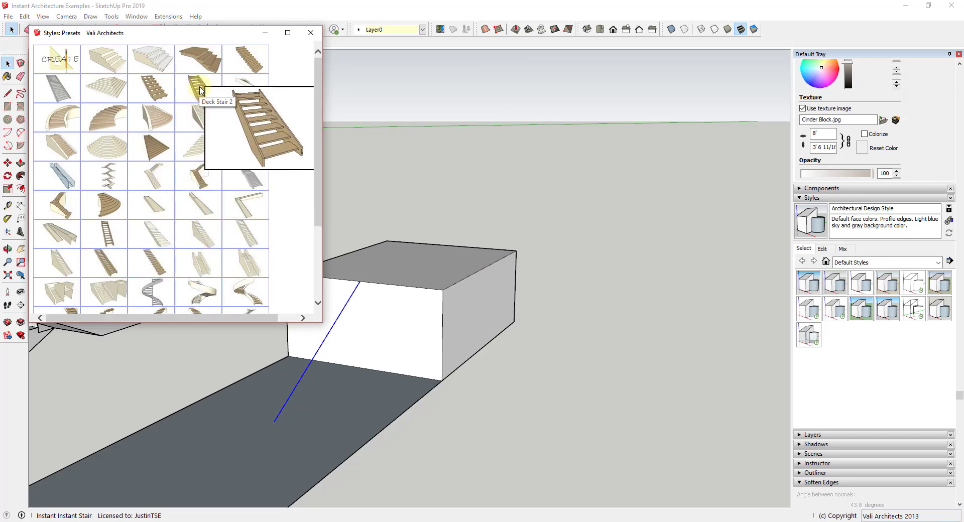
left_click(310, 33)
left_click(95, 149)
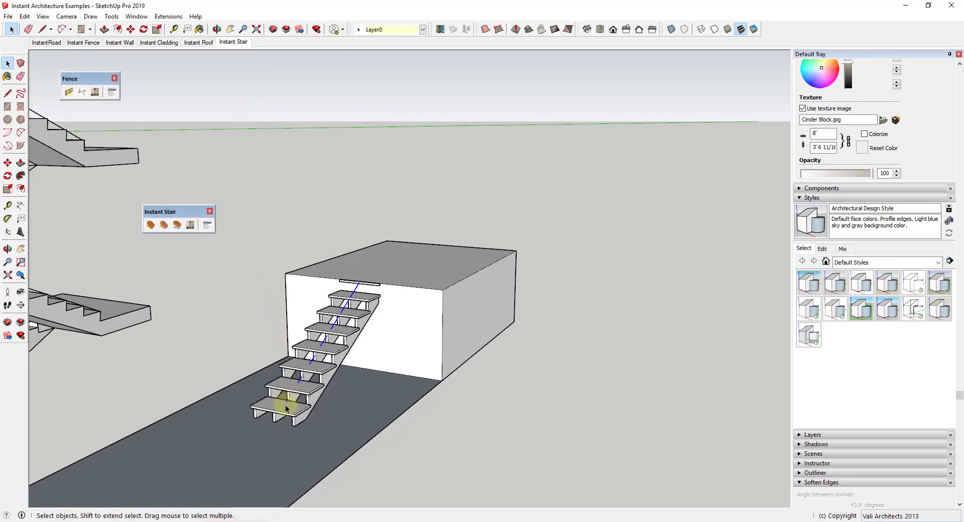
Step: Try to move the generated deck stair along the front face of the block
left_click(358, 325)
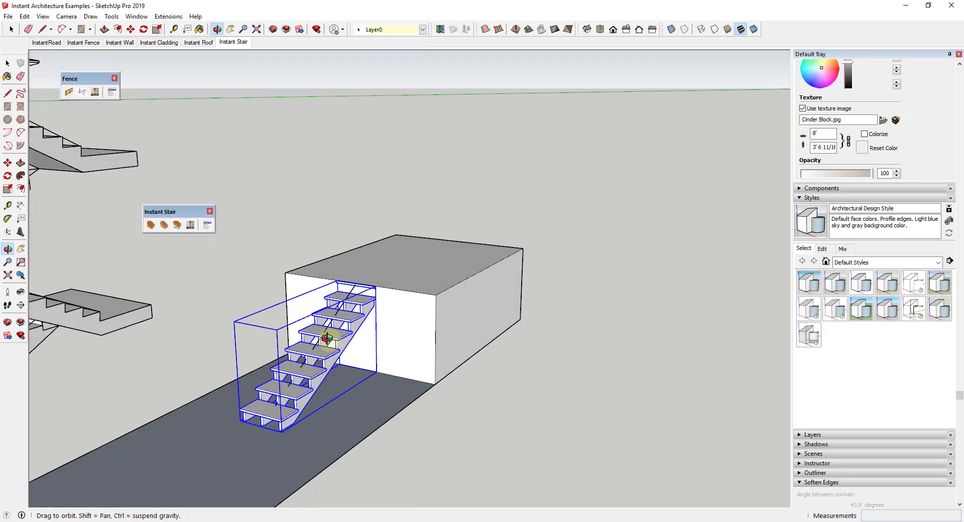
middle_click_drag(324, 333, 275, 355)
left_click(338, 303)
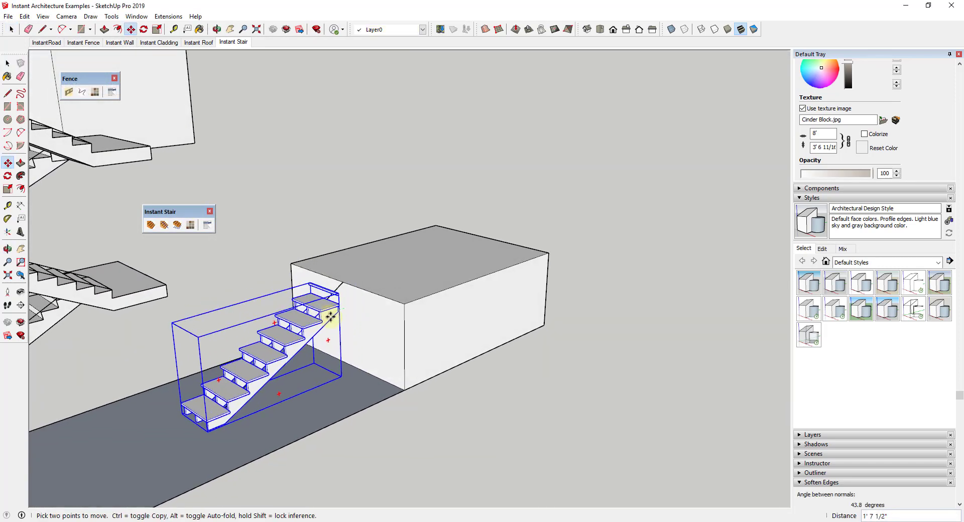
key("Escape")
key("space")
Step: Examine where the deck stair meets the block's top edge and the straight and curved segmented strips beside the block
scroll(362, 275, "up", 5)
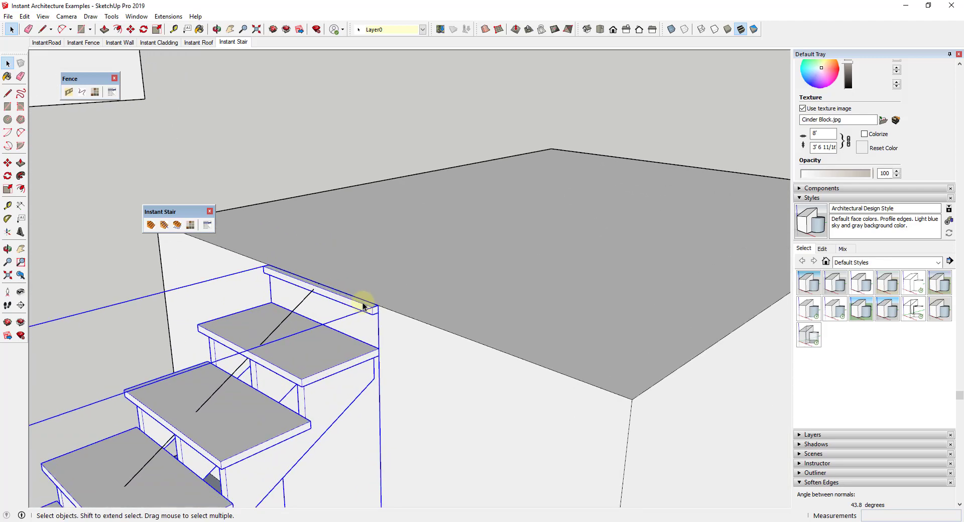
scroll(366, 303, "down", 4)
scroll(366, 303, "down", 3)
mouse_move(312, 351)
middle_mouse_down()
mouse_move(424, 327)
mouse_move(464, 295)
middle_mouse_up()
scroll(366, 354, "up", 3)
scroll(367, 353, "down", 3)
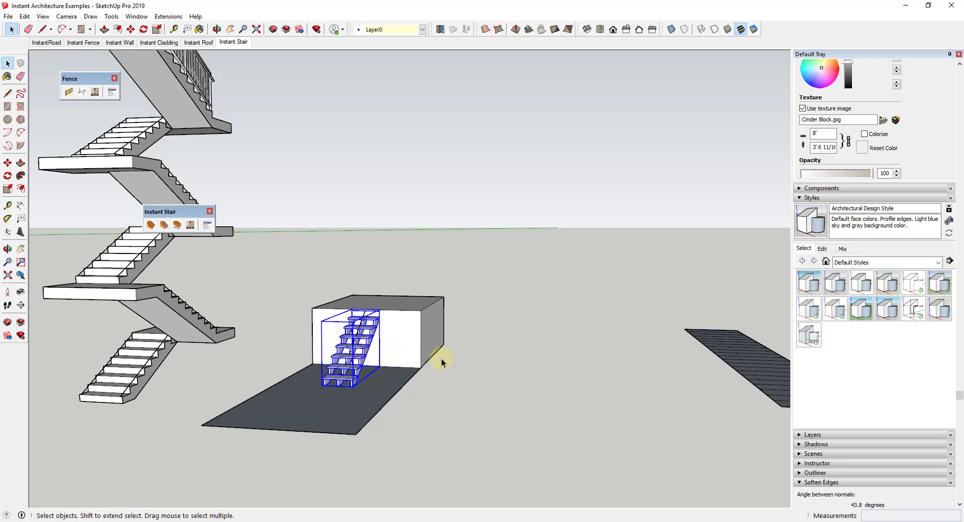
mouse_move(662, 353)
middle_mouse_down()
mouse_move(703, 355)
mouse_move(428, 326)
mouse_move(447, 366)
middle_mouse_up()
scroll(472, 351, "up", 2)
scroll(471, 351, "down", 3)
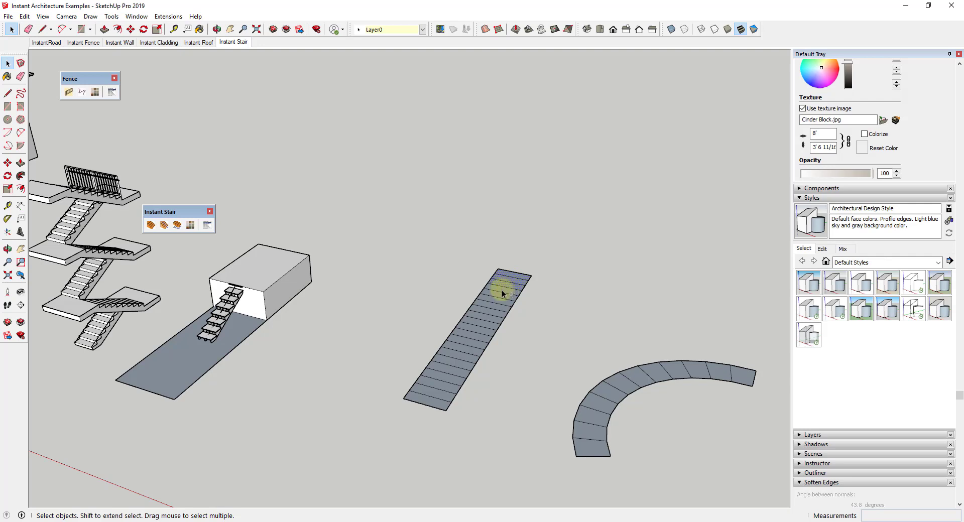
Step: Select the straight segmented strip and reduce the selection to its faces only
left_click(497, 296, "shift")
scroll(505, 291, "up", 3)
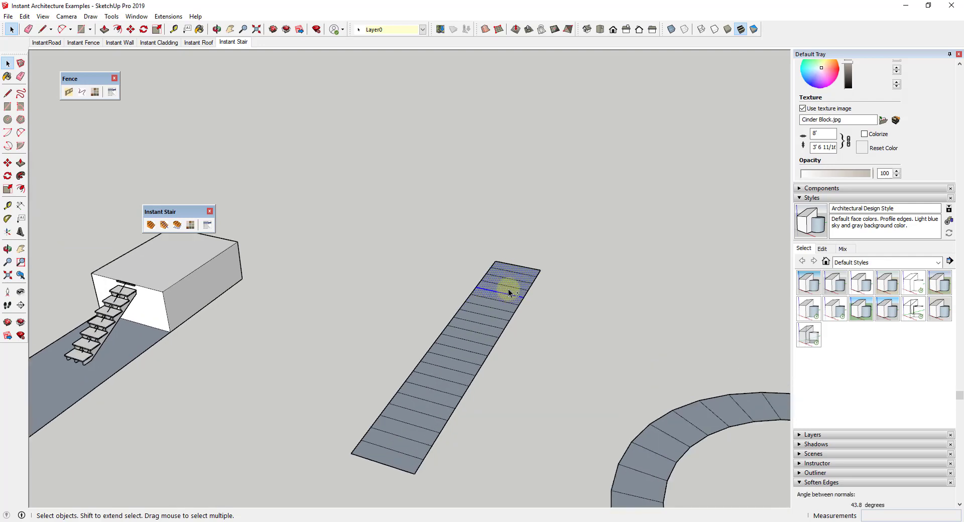
middle_click_drag(468, 329, 589, 303)
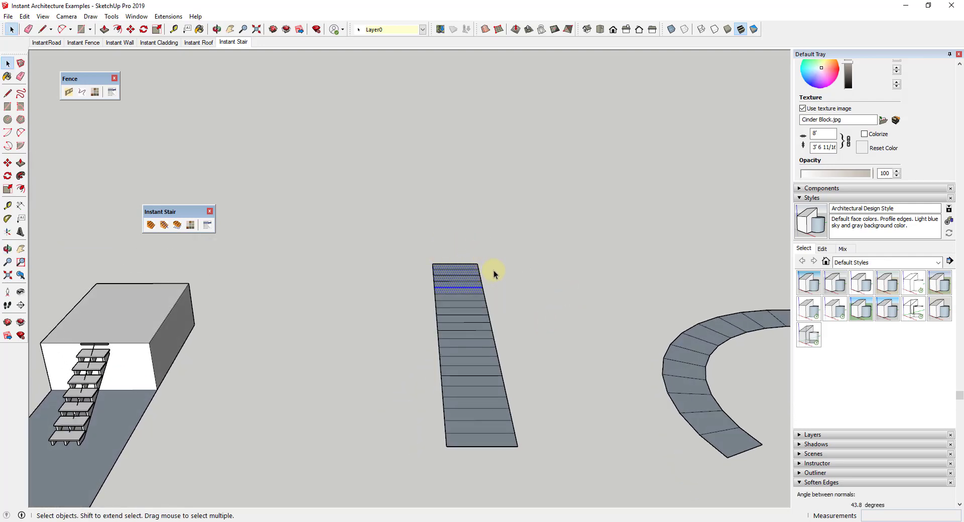
middle_click_drag(493, 273, 476, 243)
left_click_drag(446, 459, 446, 458)
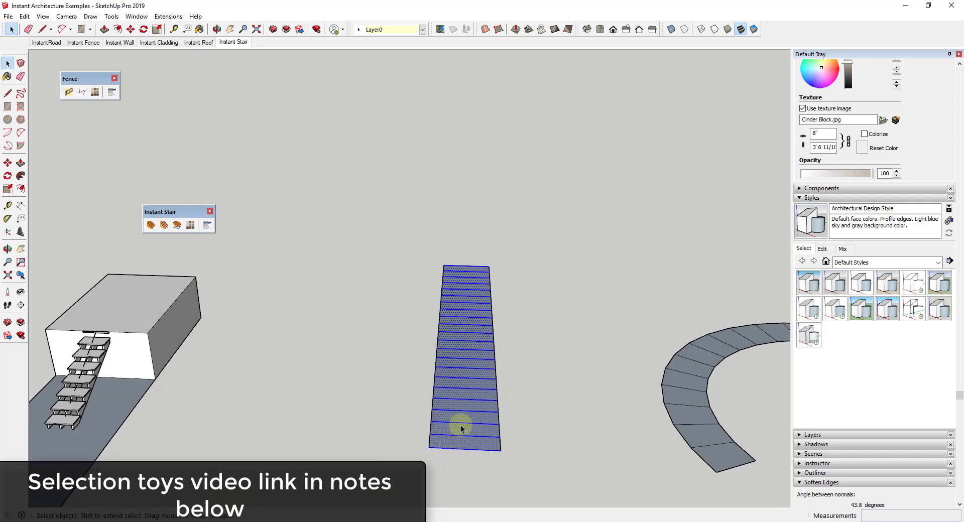
right_click(459, 425)
mouse_move(500, 371)
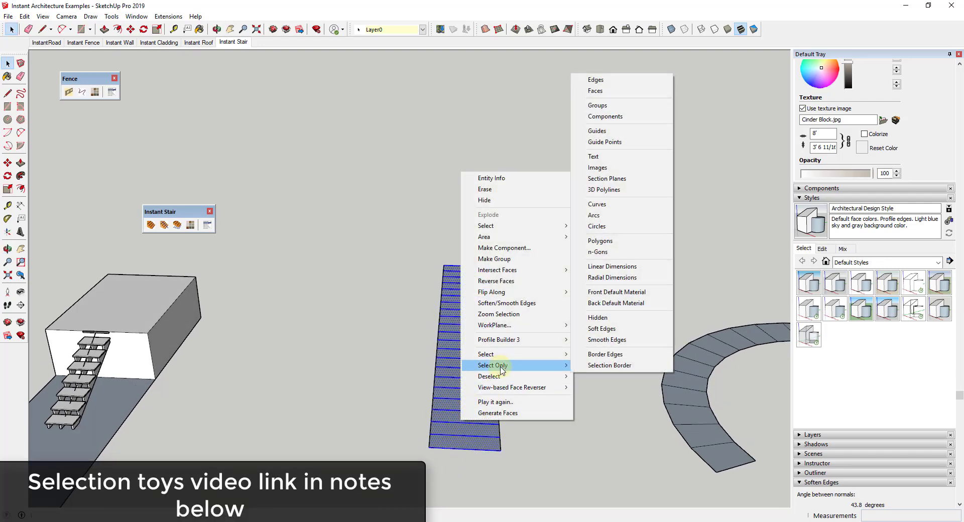
left_click(595, 91)
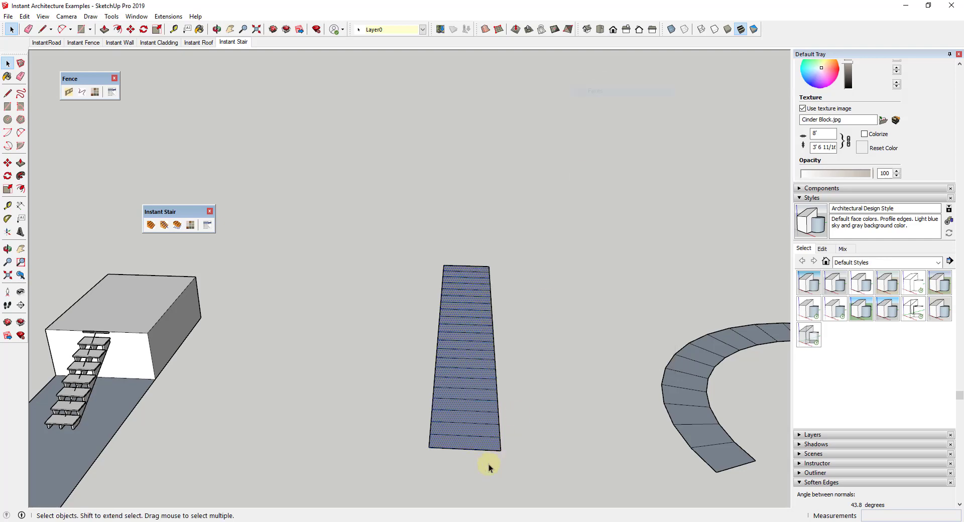
Step: Start Instant Stair on the strip's faces and choose the Concrete Treads style from the Presets library
middle_click_drag(542, 469, 344, 424)
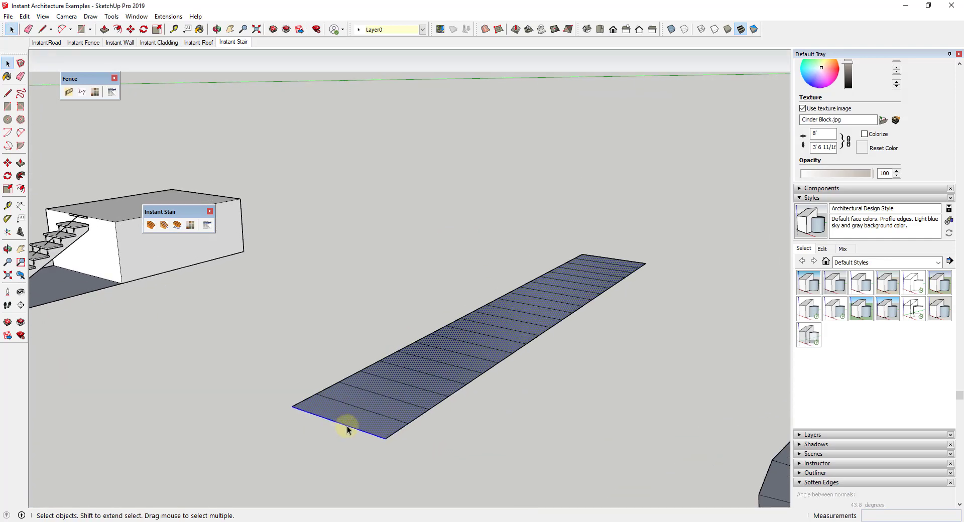
left_click(176, 224)
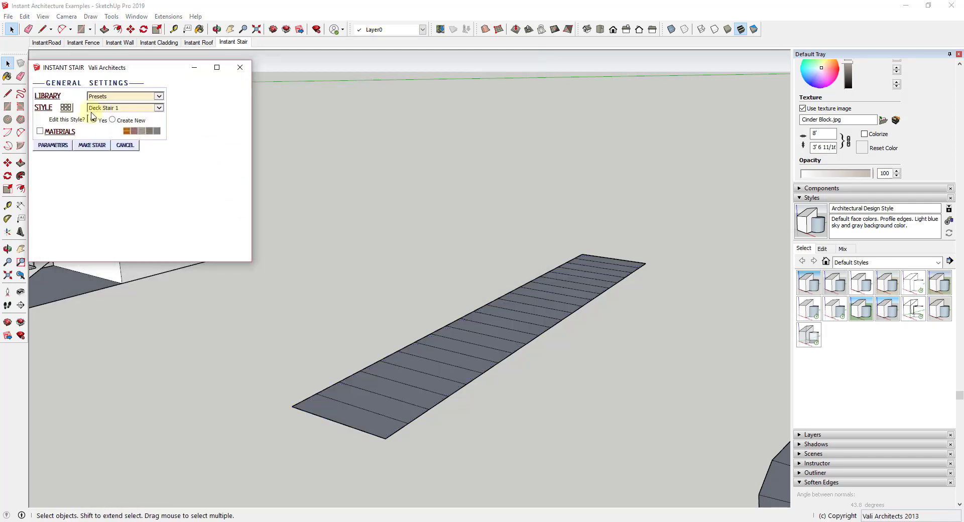
left_click(67, 109)
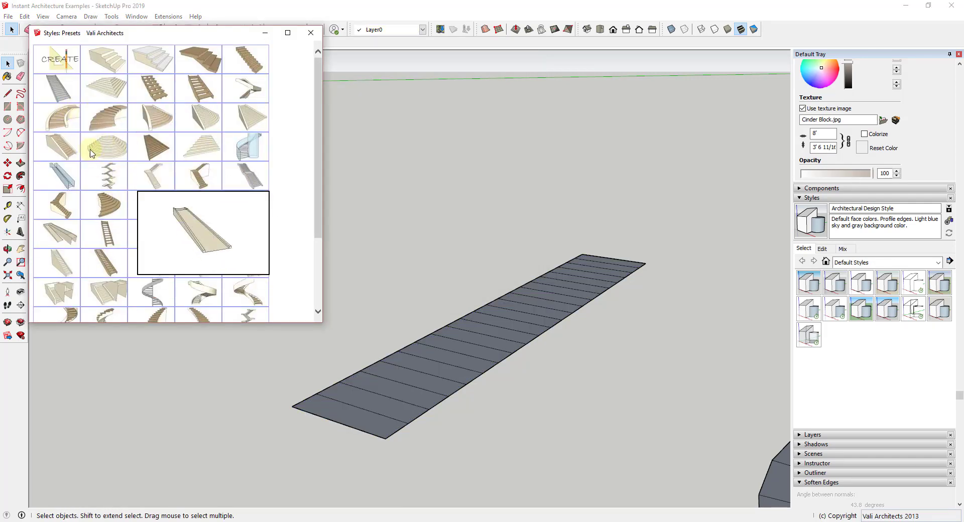
left_click(311, 32)
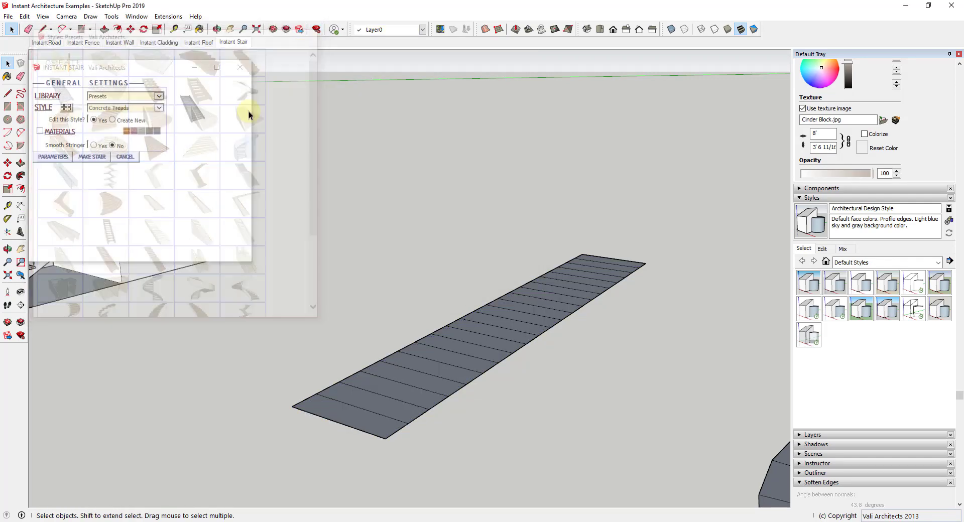
Step: Turn on railing lines in the style parameters and generate the Concrete Treads stair on the straight strip
left_click(52, 157)
scroll(142, 196, "down", 3)
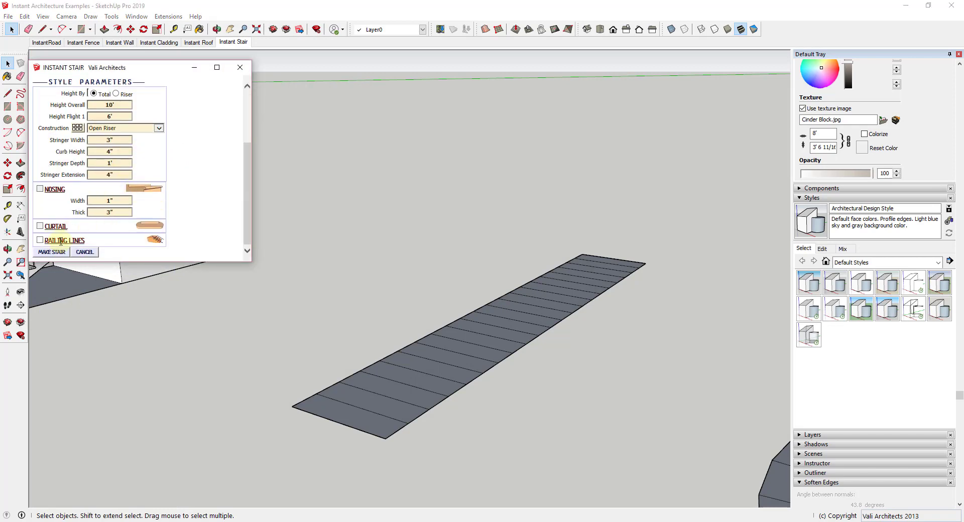
left_click(39, 240)
scroll(175, 183, "down", 2)
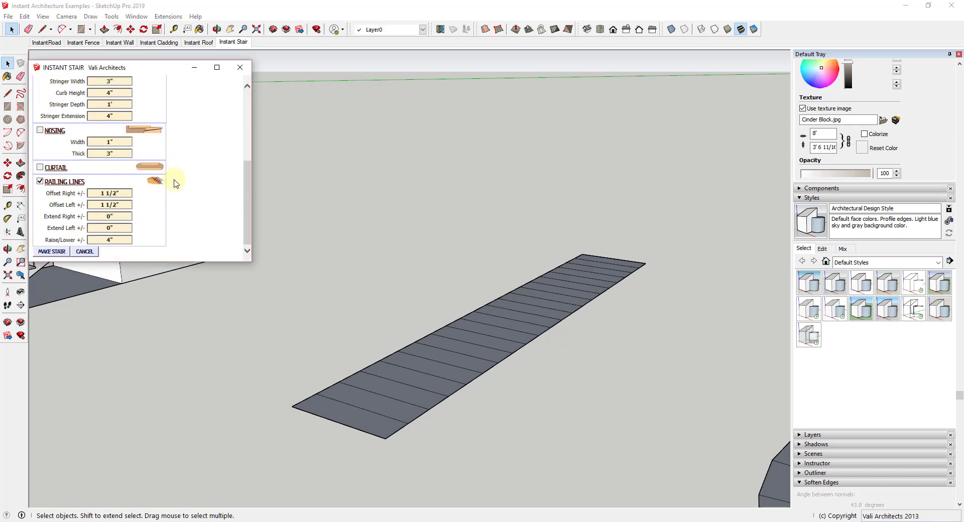
left_click(52, 251)
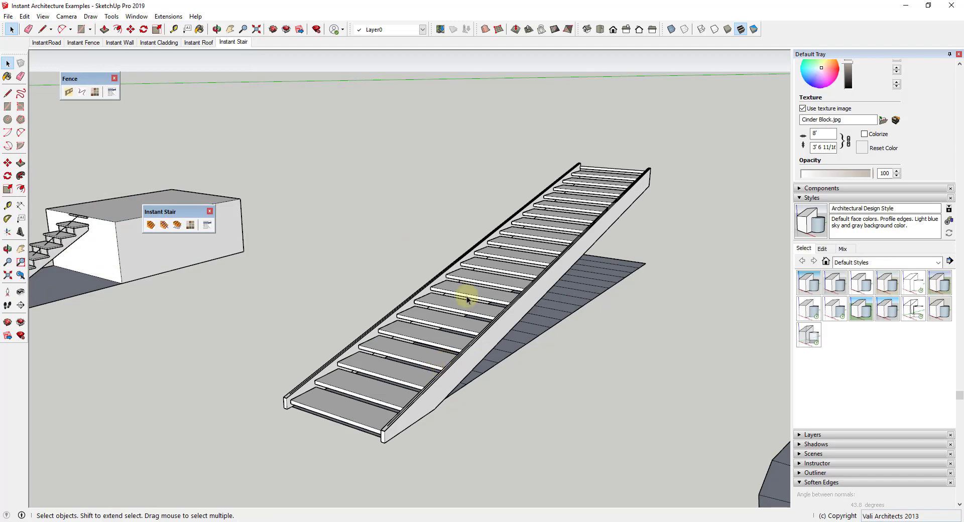
Step: Undo the straight strip's stair and select only the faces of that strip again
middle_click_drag(462, 294, 383, 263)
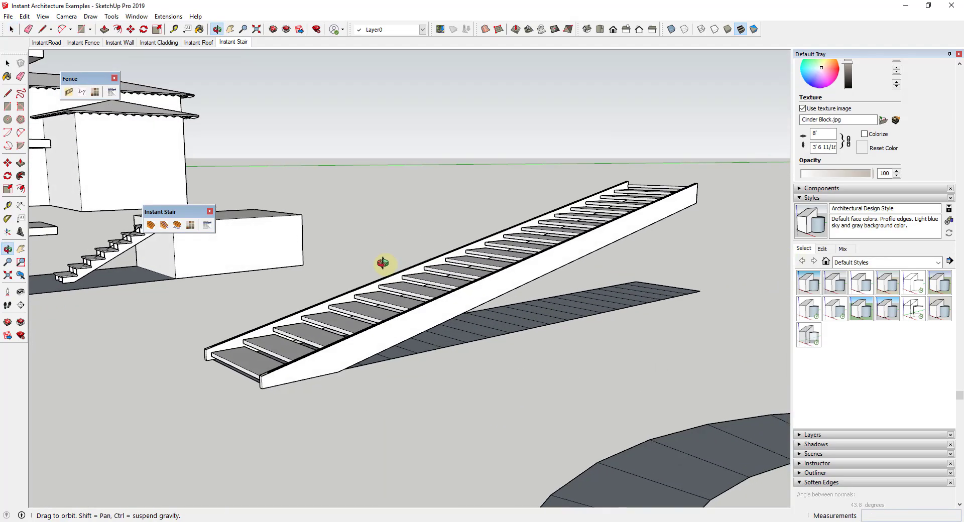
scroll(472, 271, "down", 5)
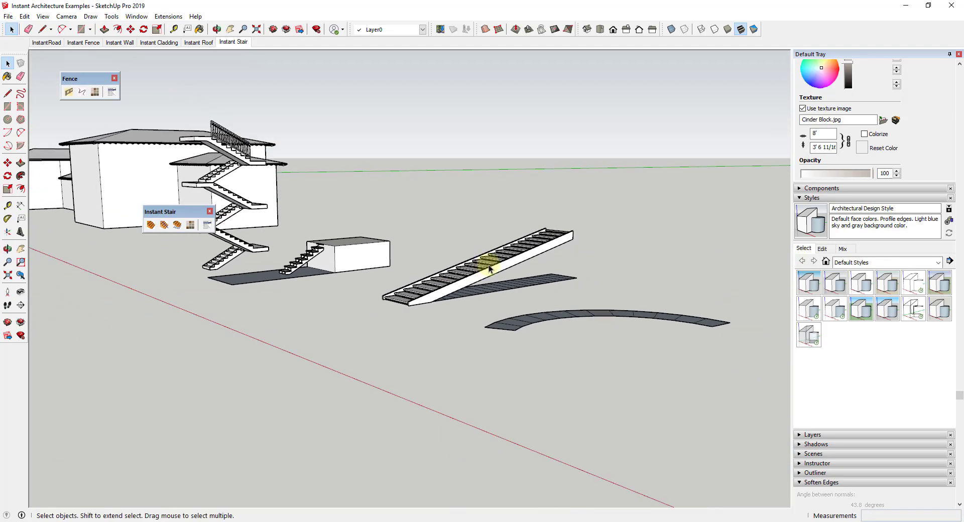
mouse_move(483, 271)
middle_mouse_down()
mouse_move(630, 318)
mouse_move(732, 284)
mouse_move(591, 315)
mouse_move(471, 266)
middle_mouse_up()
scroll(474, 261, "up", 5)
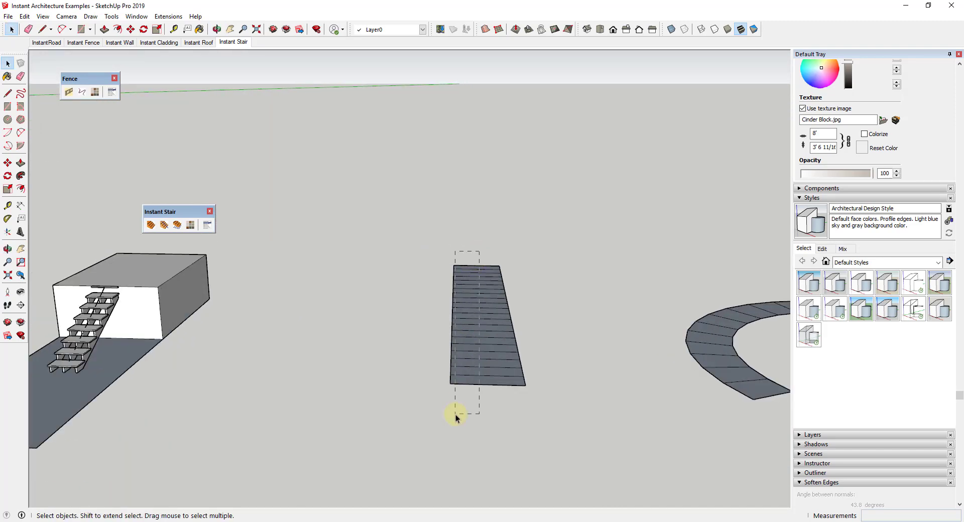
left_click_drag(456, 415, 472, 408)
right_click(488, 385)
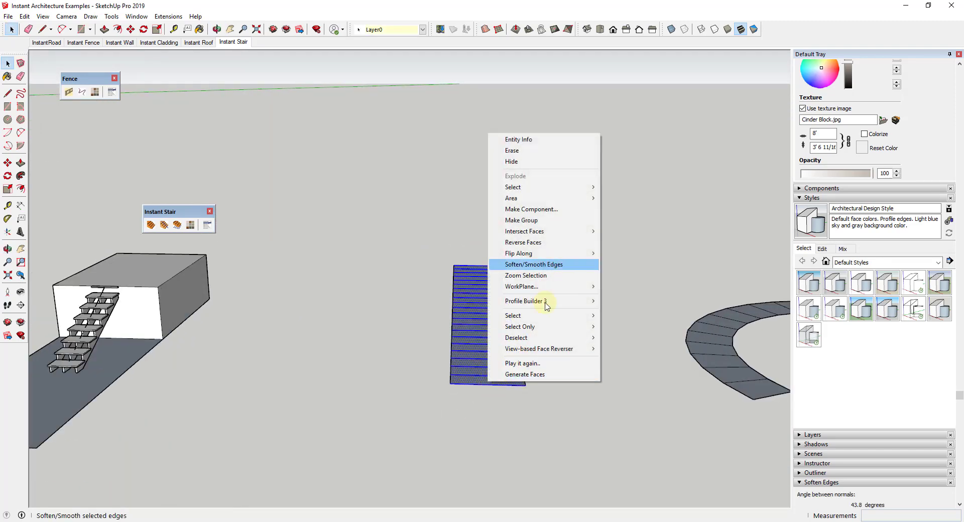
mouse_move(544, 326)
left_click(637, 52)
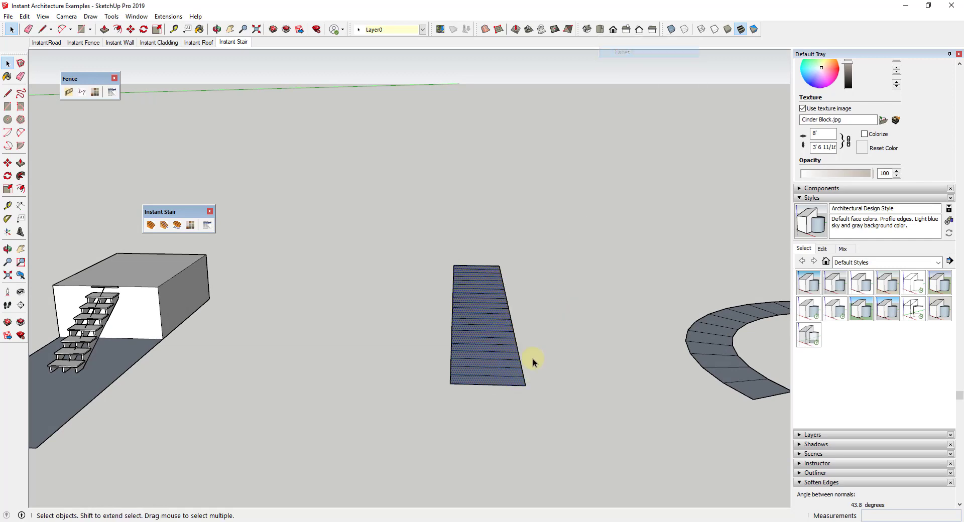
Step: Set the Concrete Treads stair's overall height to 20' and generate it on the straight strip
left_click(164, 224)
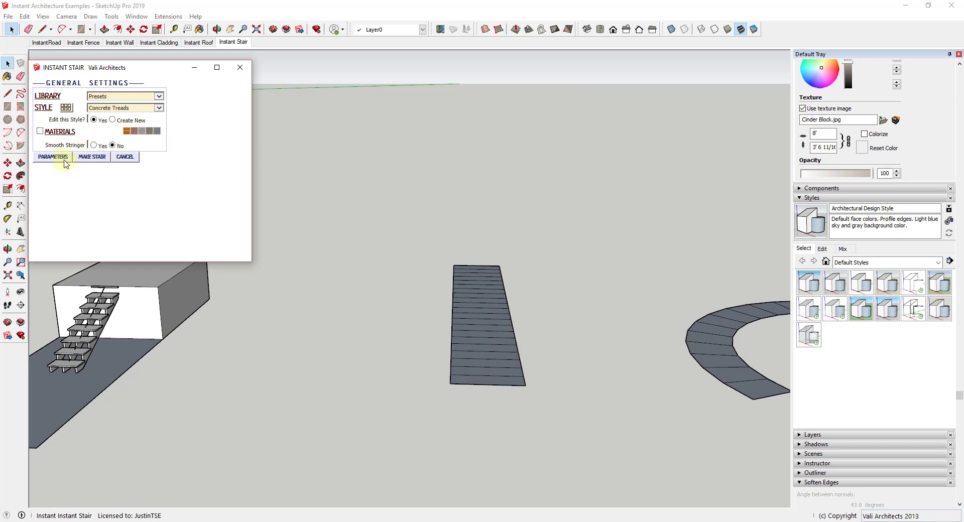
left_click(53, 156)
left_click(103, 198)
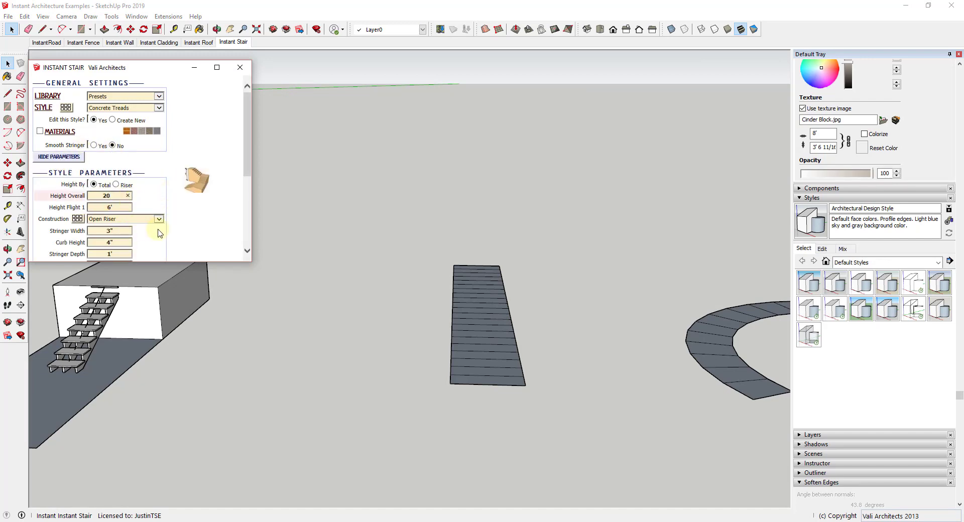
key("Tab")
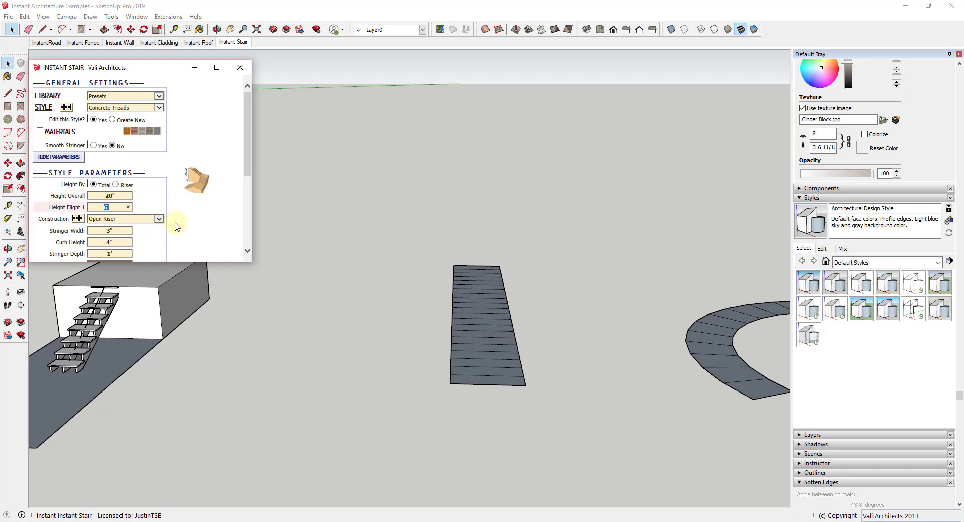
scroll(178, 219, "down", 3)
scroll(185, 210, "down", 2)
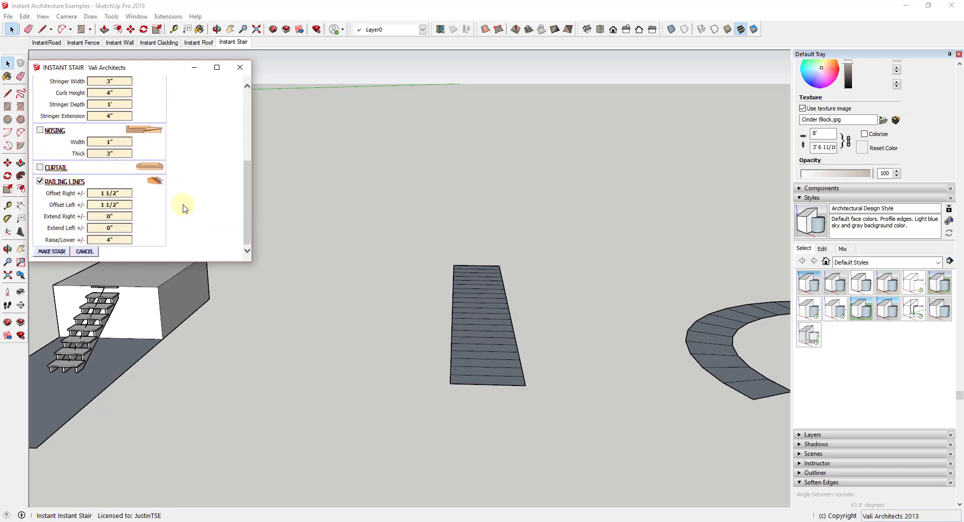
left_click(50, 251)
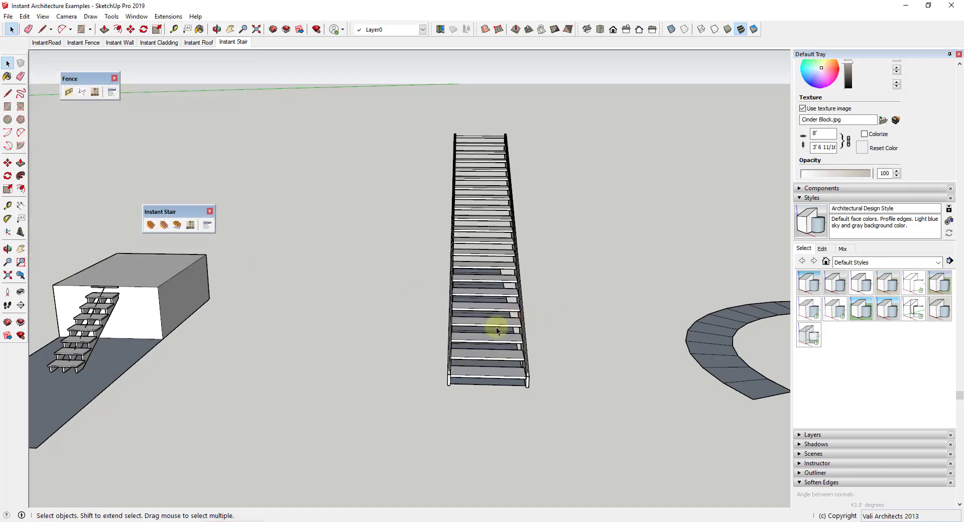
Step: Select the curved segmented strip and reduce the selection to its faces only
middle_click_drag(494, 326, 499, 258)
scroll(494, 260, "up", 3)
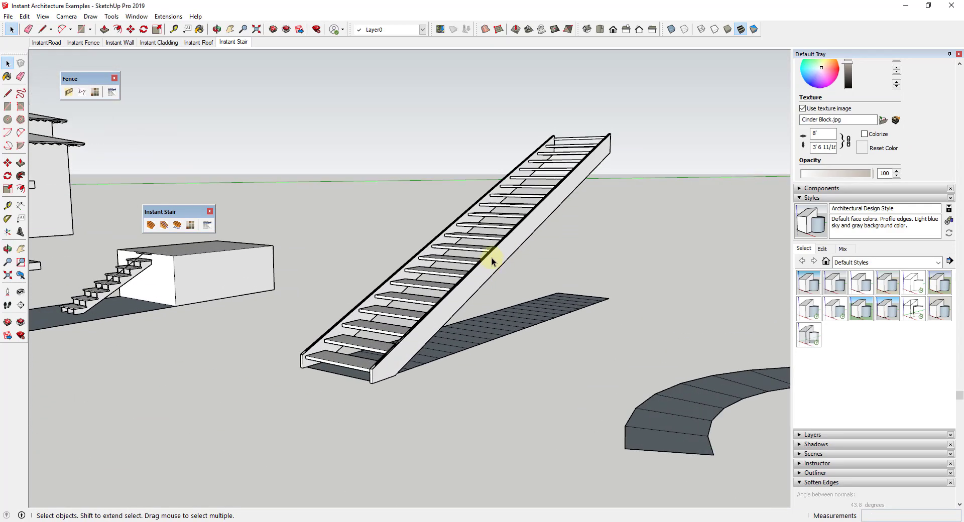
scroll(557, 210, "down", 3)
middle_click_drag(549, 215, 382, 250)
key("space")
middle_click_drag(451, 287, 678, 304)
left_click_drag(649, 412, 751, 468)
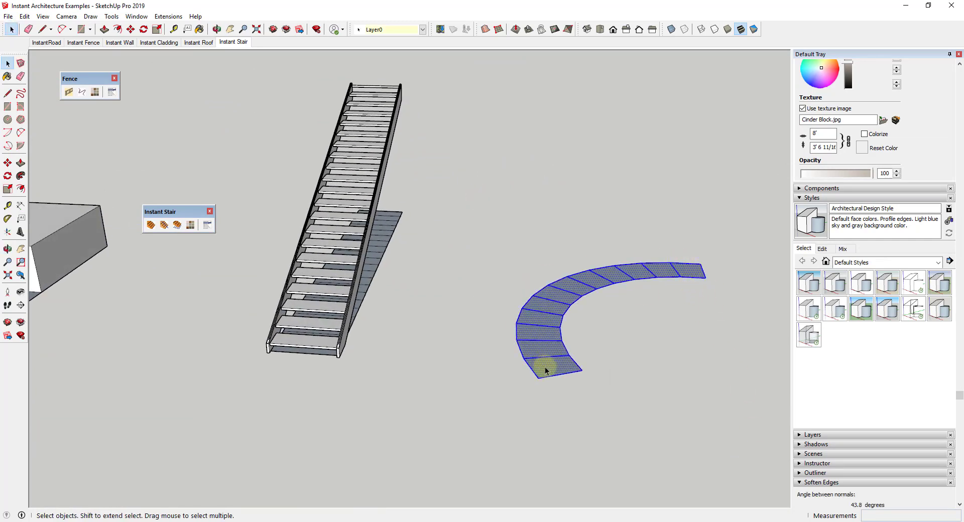
right_click(687, 277)
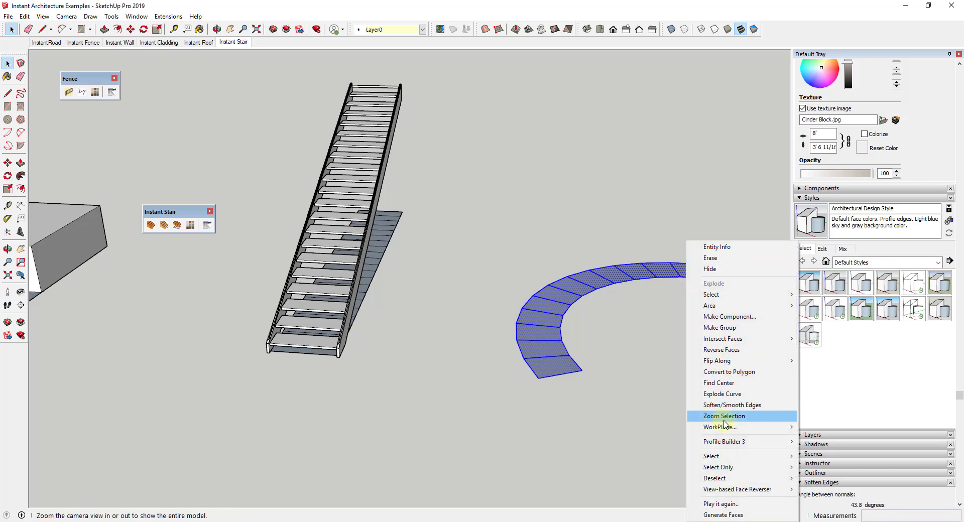
mouse_move(729, 471)
left_click(828, 194)
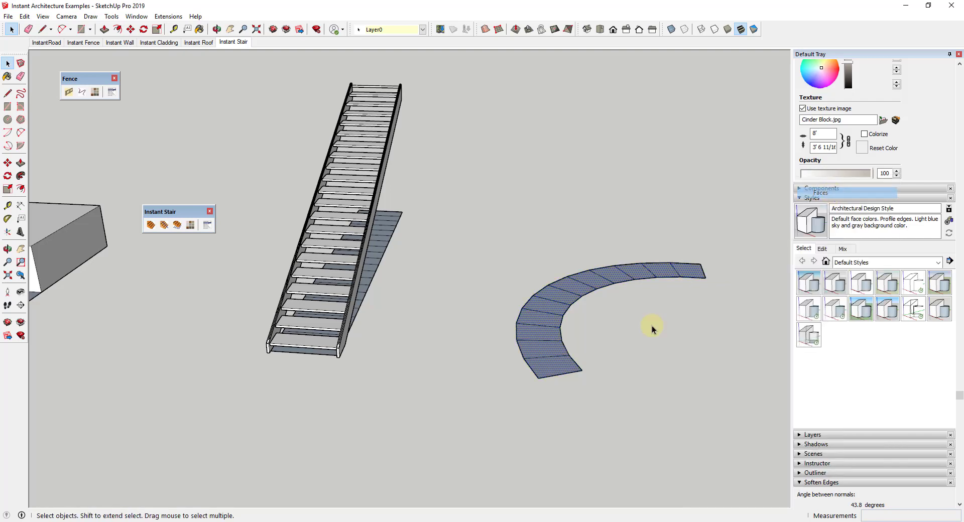
Step: Generate a curved stair in the Concrete Treads style on the curved strip's selected faces with Instant Stair
left_click(176, 225)
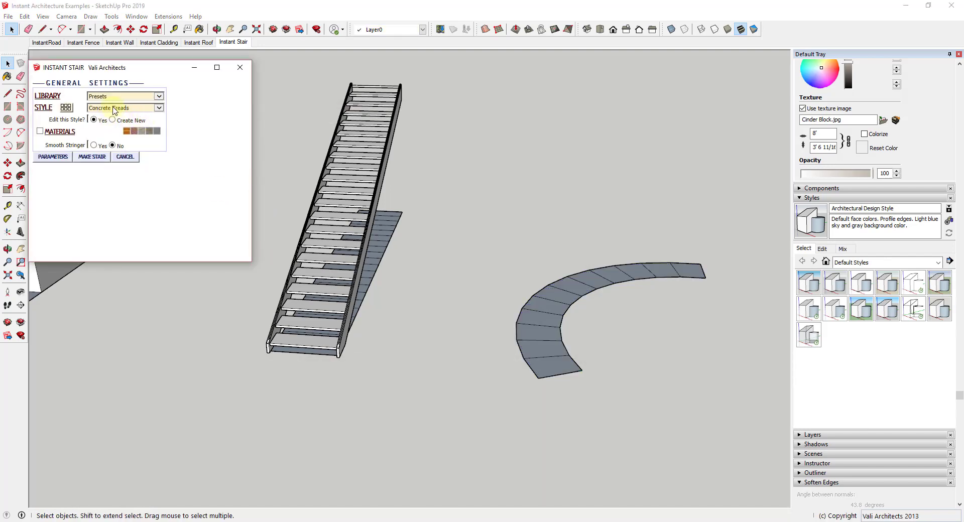
left_click(90, 157)
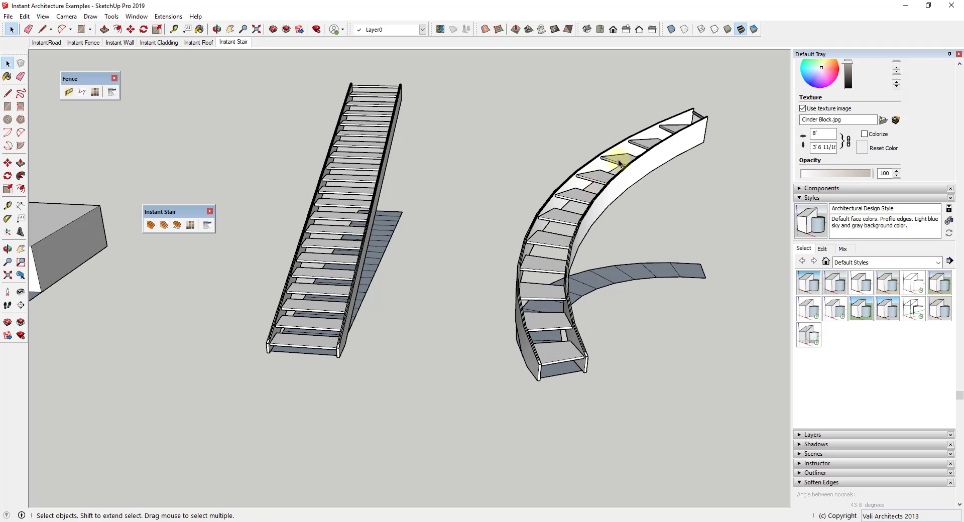
middle_click_drag(682, 277, 499, 223)
scroll(652, 292, "down", 3)
middle_click_drag(625, 312, 576, 283)
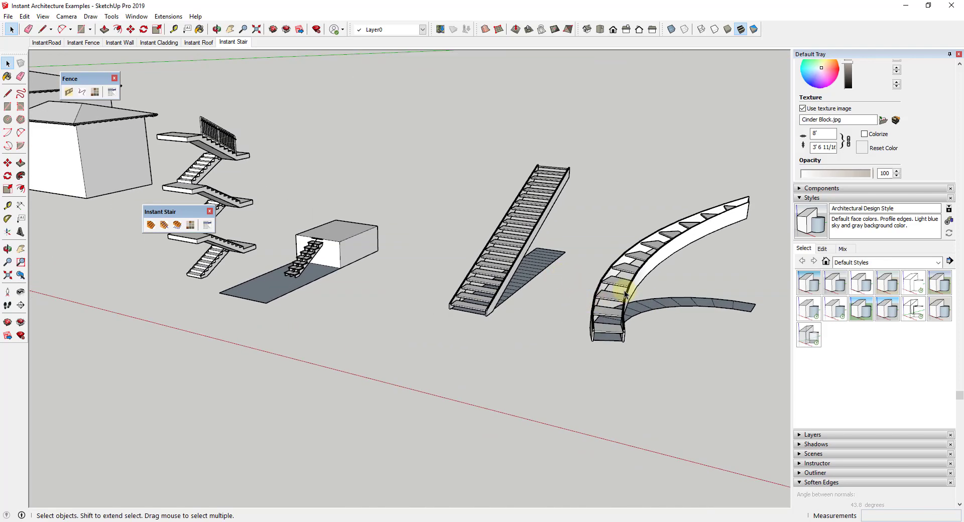
scroll(622, 286, "up", 1)
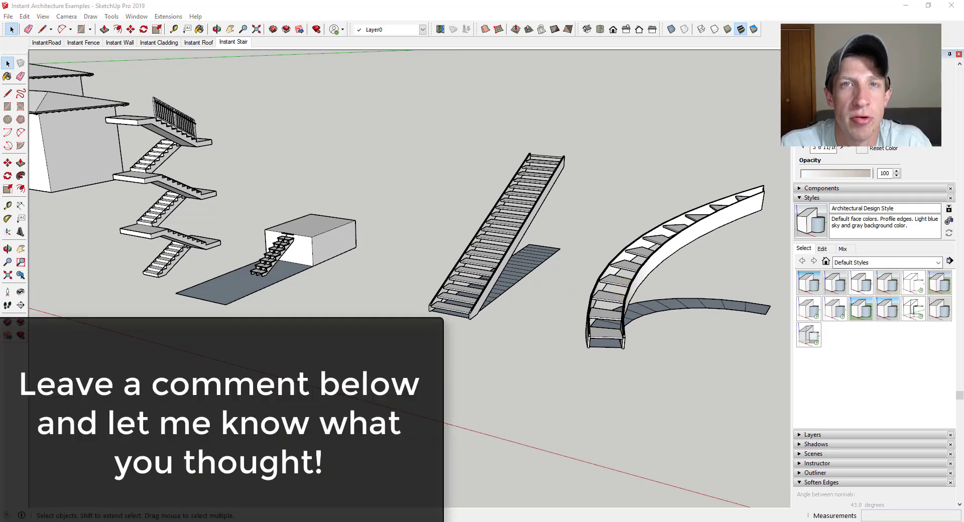